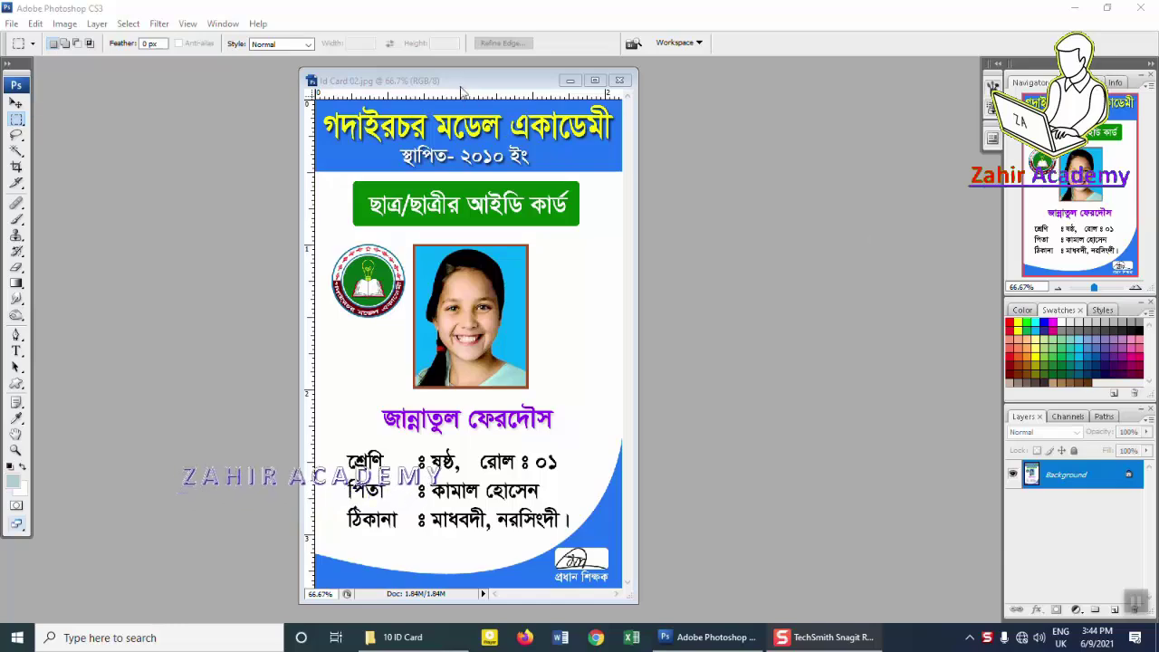
# Step: Drag the Id Card 02.jpg sample window over to the left side of the workspace
pyautogui.click(513, 82)
pyautogui.moveTo(512, 82); pyautogui.dragTo(333, 82)
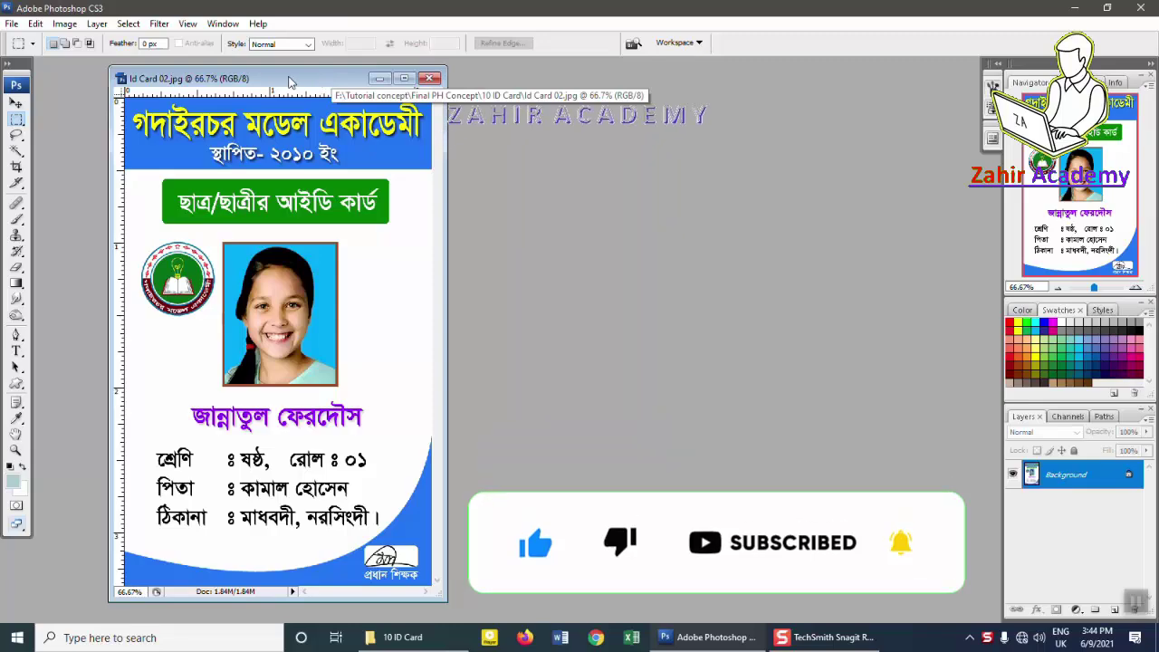
# Step: Create a new white document, 2.12 by 3.37 inches at 300 ppi
pyautogui.click(11, 24)
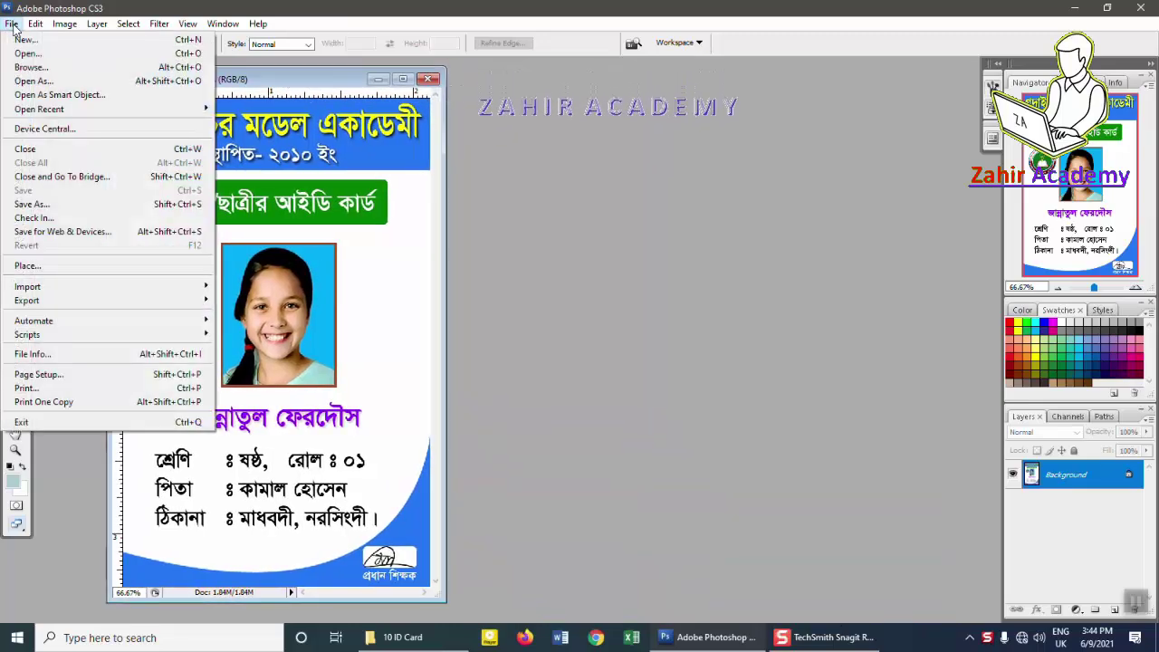
pyautogui.click(27, 36)
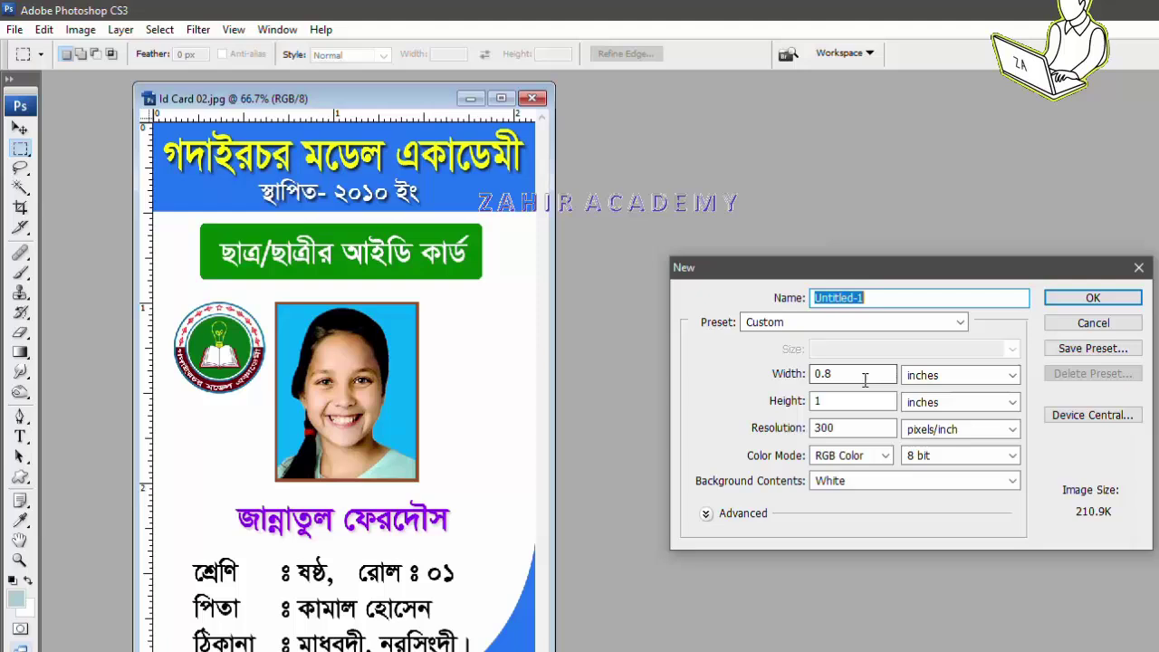
pyautogui.doubleClick(675, 303)
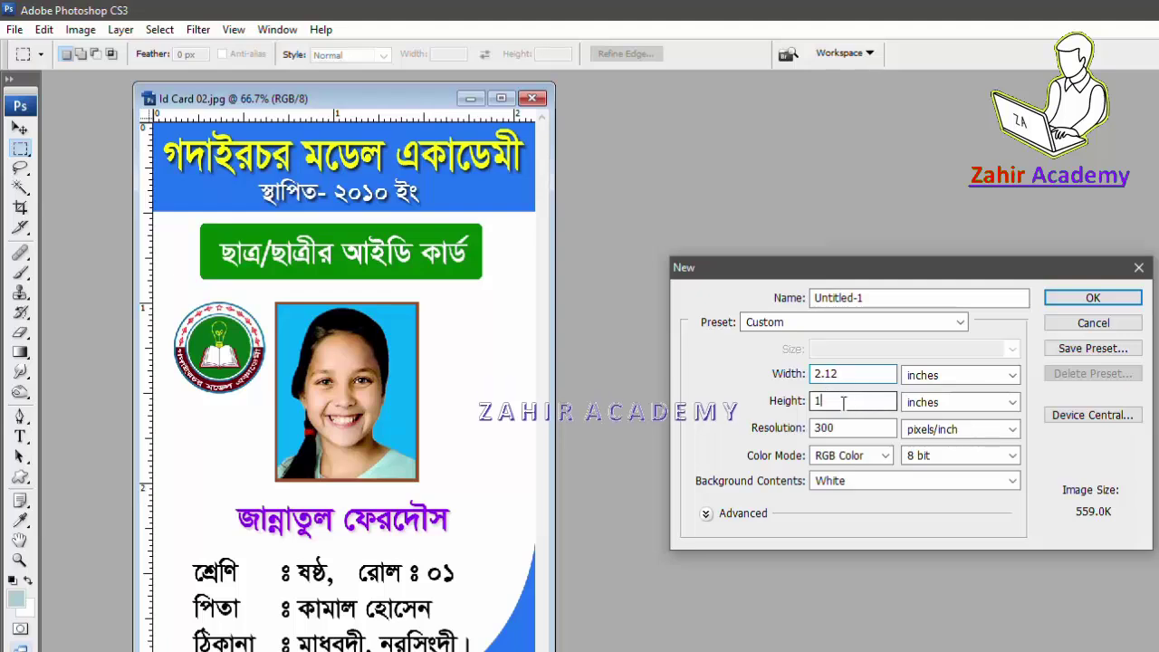
pyautogui.click(846, 407)
pyautogui.write('3.3')
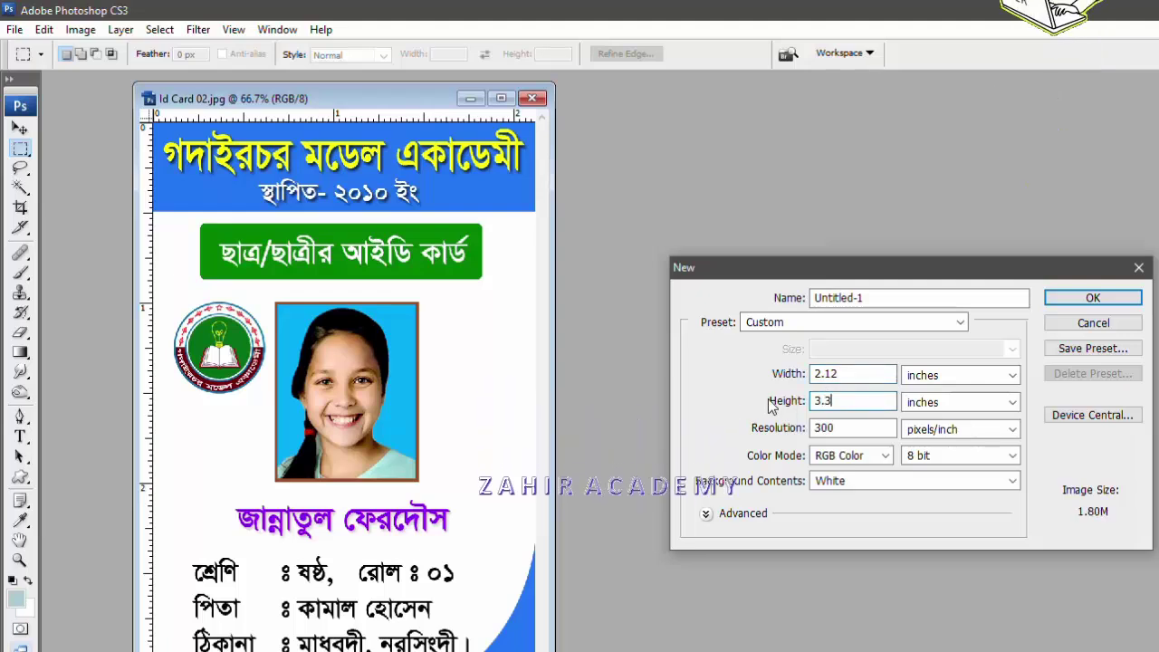
pyautogui.write('7')
pyautogui.click(857, 431)
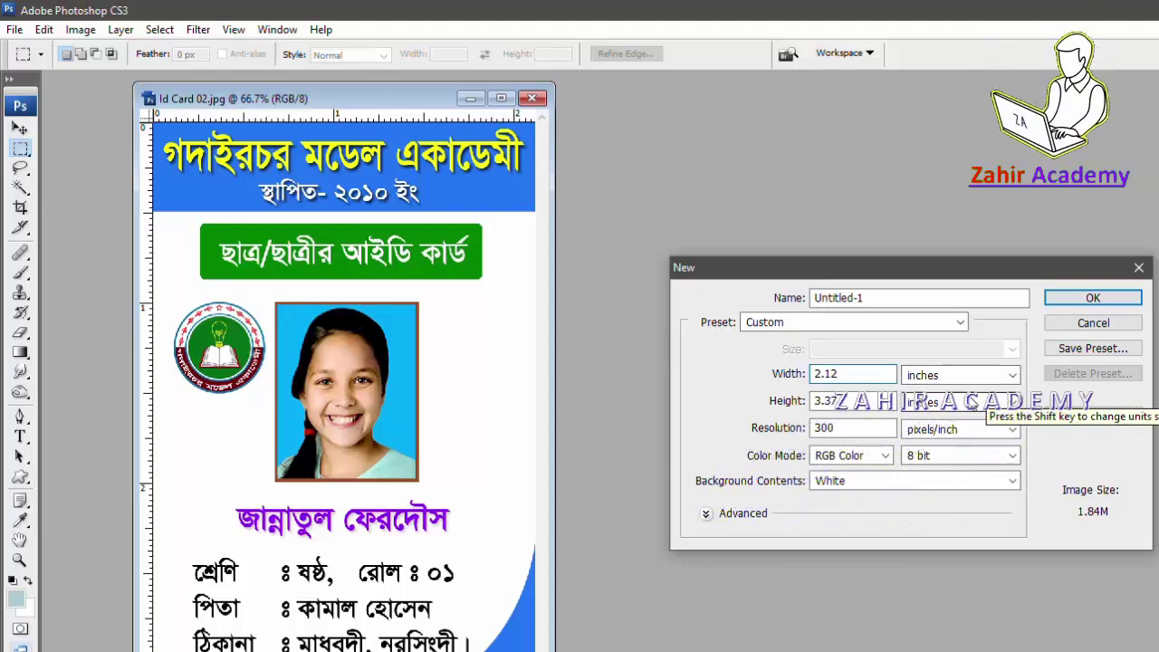
pyautogui.click(1087, 297)
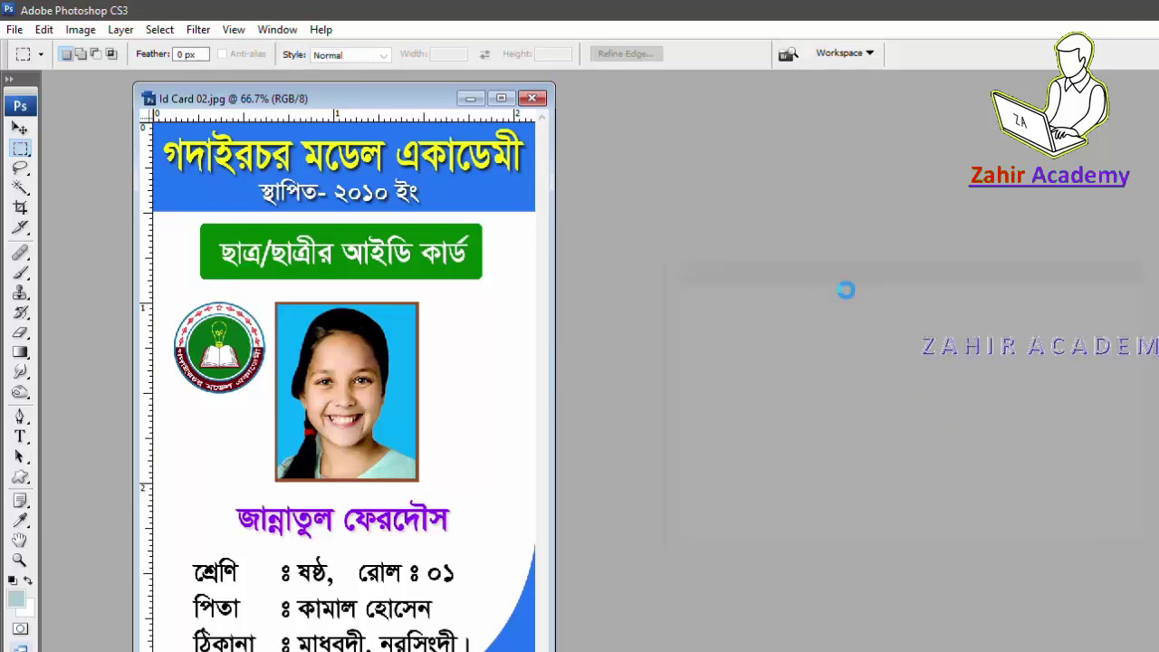
# Step: Move the Untitled-1 window to the right and zoom out to 50%
pyautogui.moveTo(276, 106)
pyautogui.mouseDown()
pyautogui.moveTo(899, 116)
pyautogui.moveTo(899, 105)
pyautogui.mouseUp()
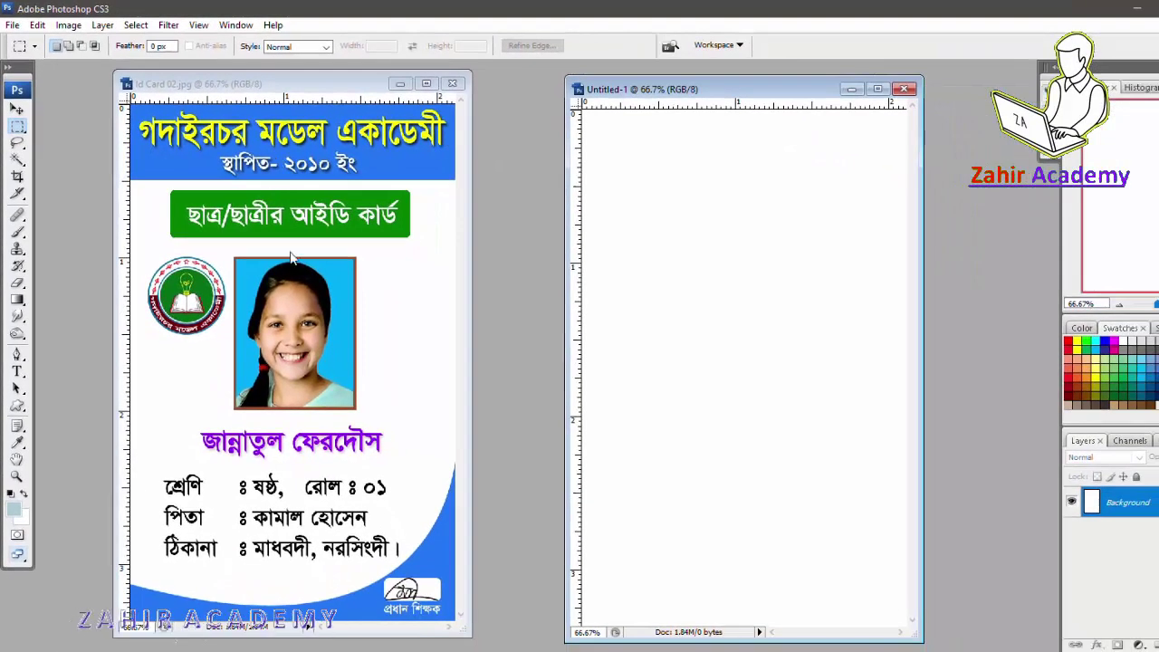
pyautogui.moveTo(735, 92); pyautogui.dragTo(726, 85)
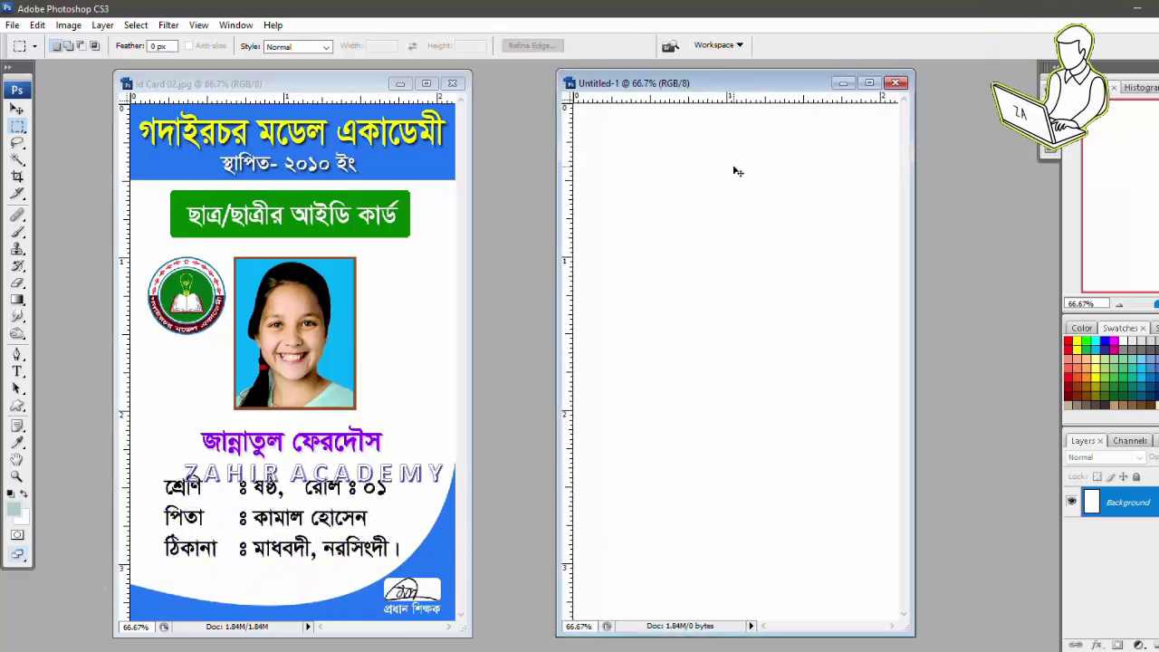
pyautogui.hotkey('ctrl', '-')
pyautogui.moveTo(767, 84); pyautogui.dragTo(741, 83)
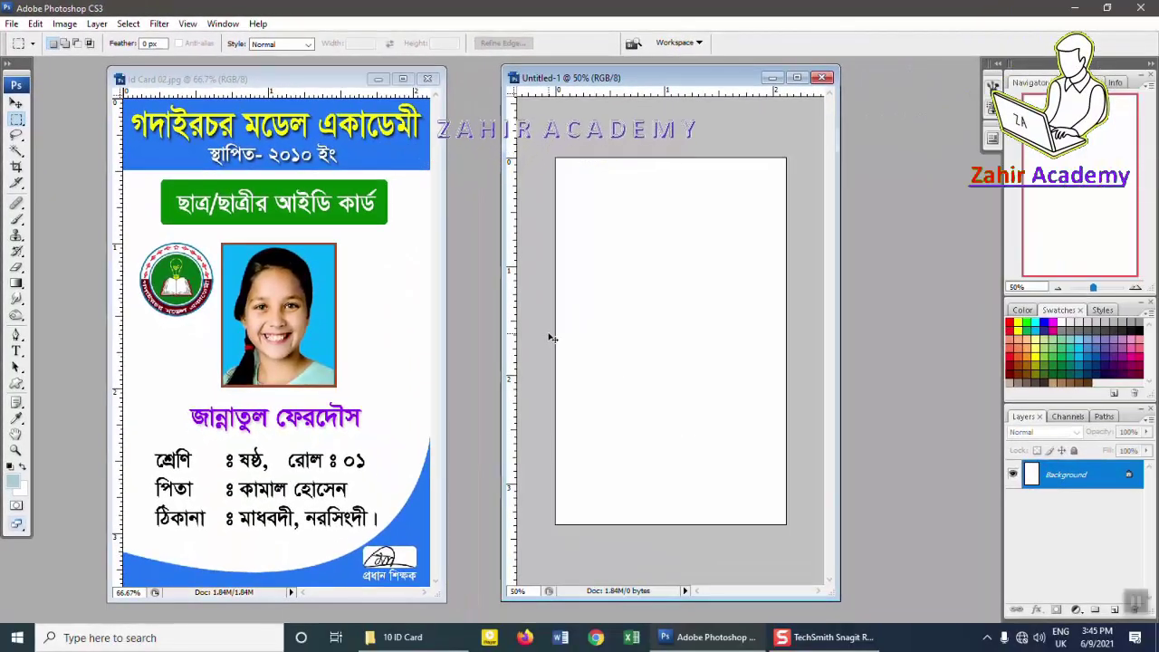
# Step: Add Layer 1, select a strip across the card top, and set the foreground to blue #0467ee
pyautogui.hotkey('ctrl', 'shift', 'n')
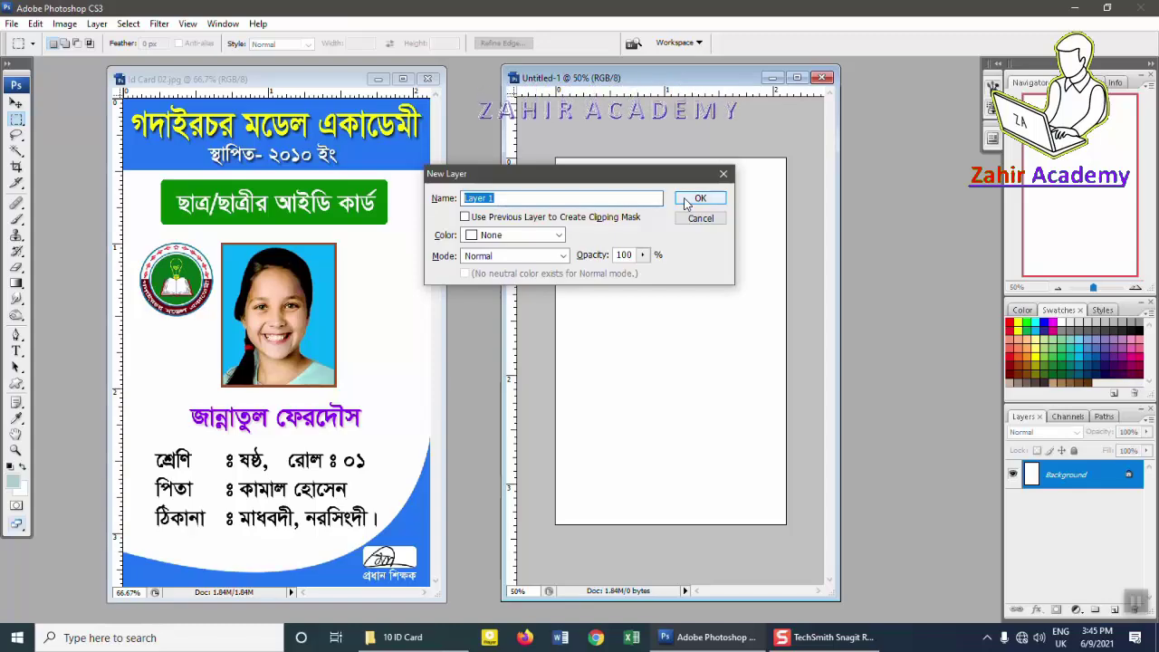
pyautogui.click(700, 198)
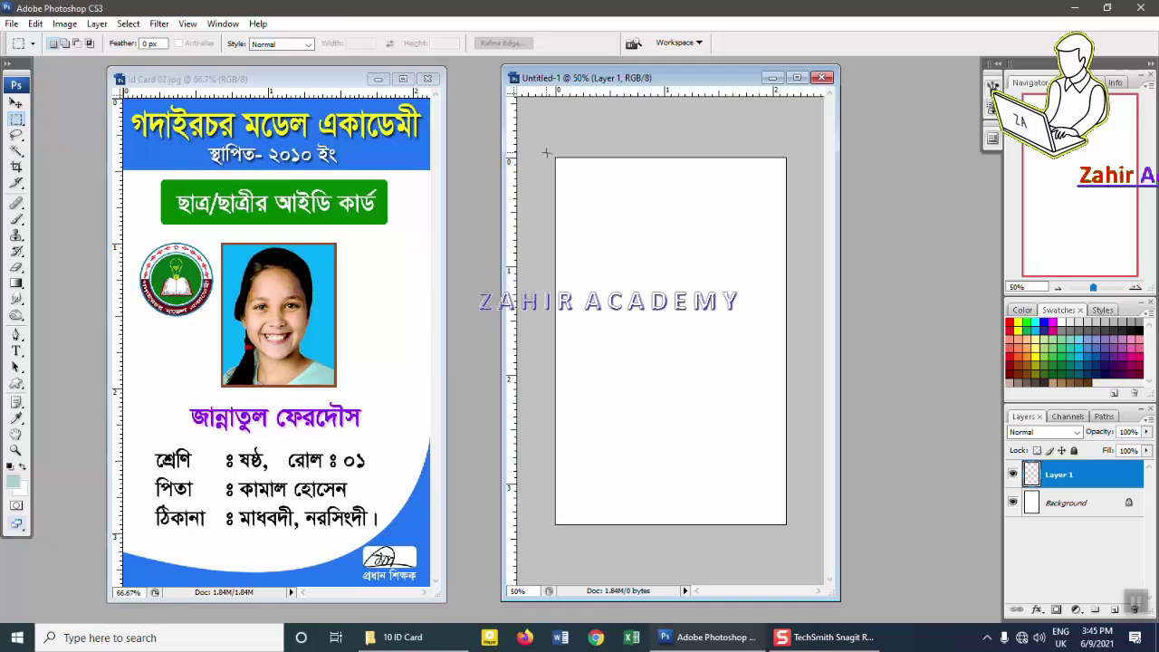
pyautogui.moveTo(546, 153); pyautogui.dragTo(739, 216)
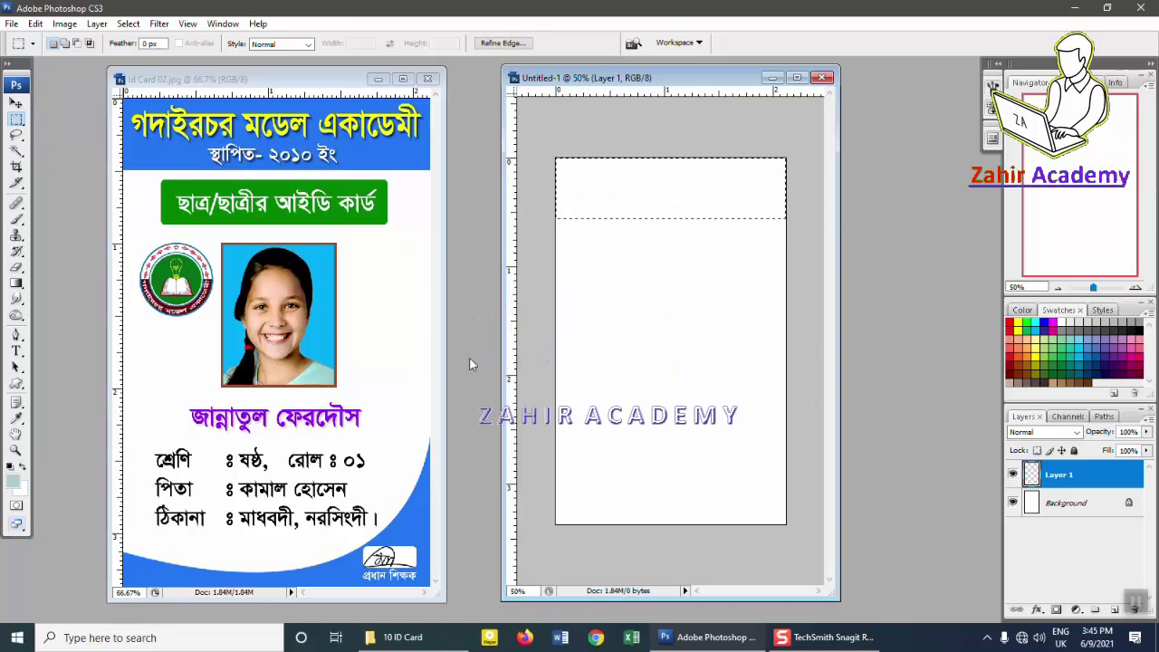
pyautogui.click(12, 483)
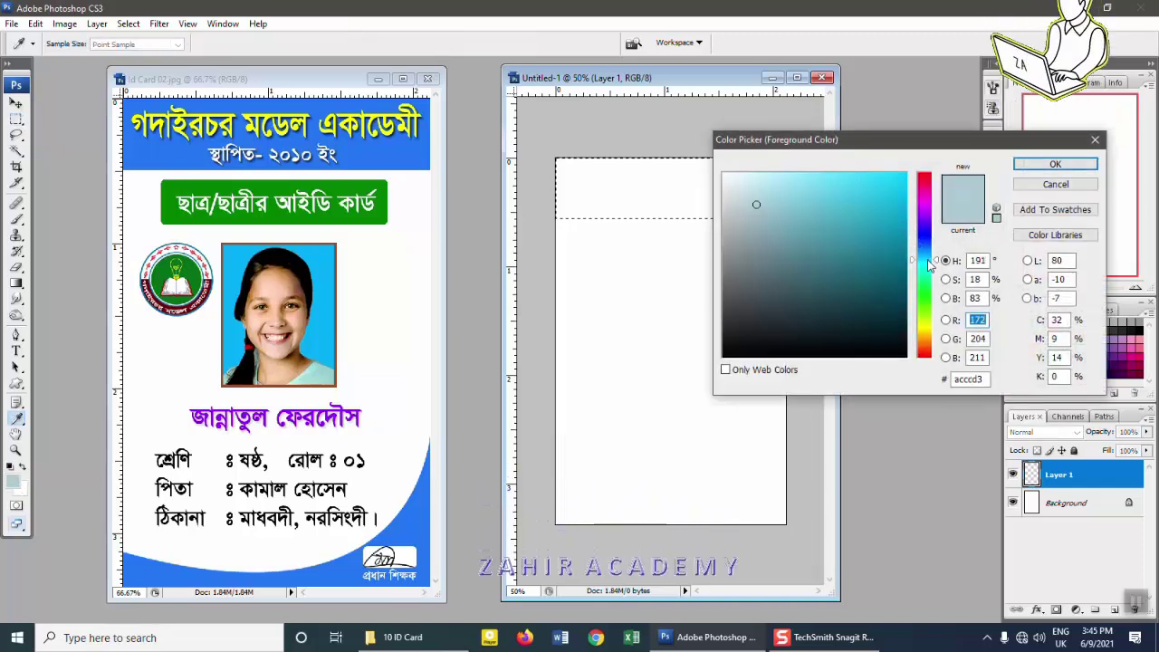
pyautogui.moveTo(930, 263); pyautogui.dragTo(930, 254)
pyautogui.click(904, 184)
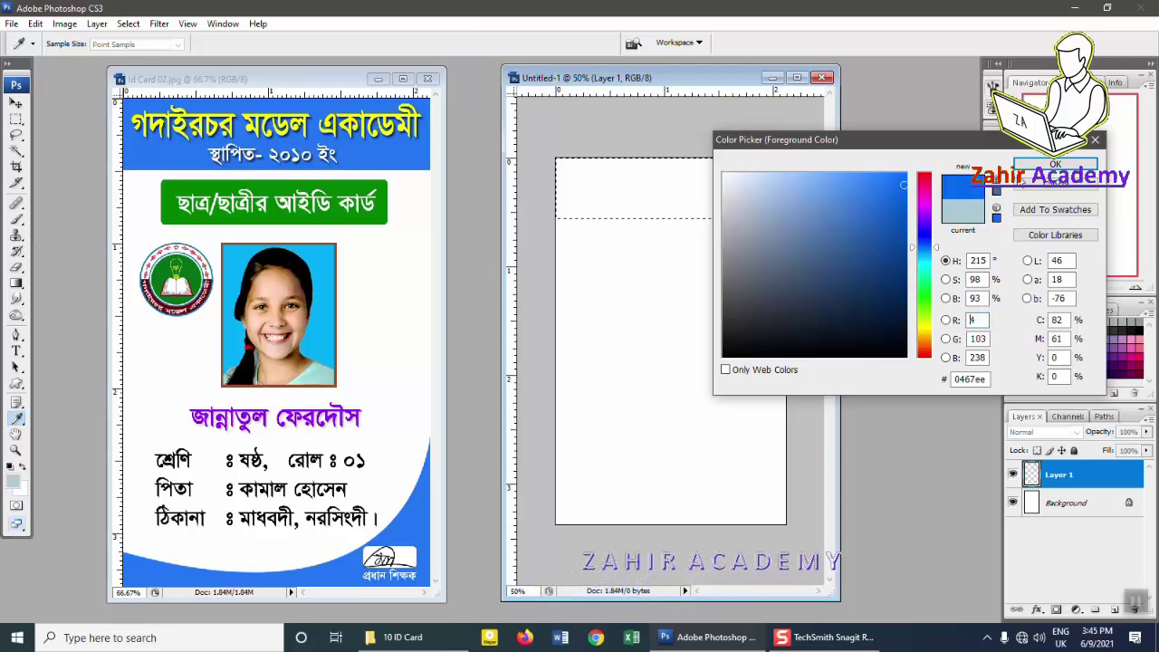
pyautogui.click(1056, 165)
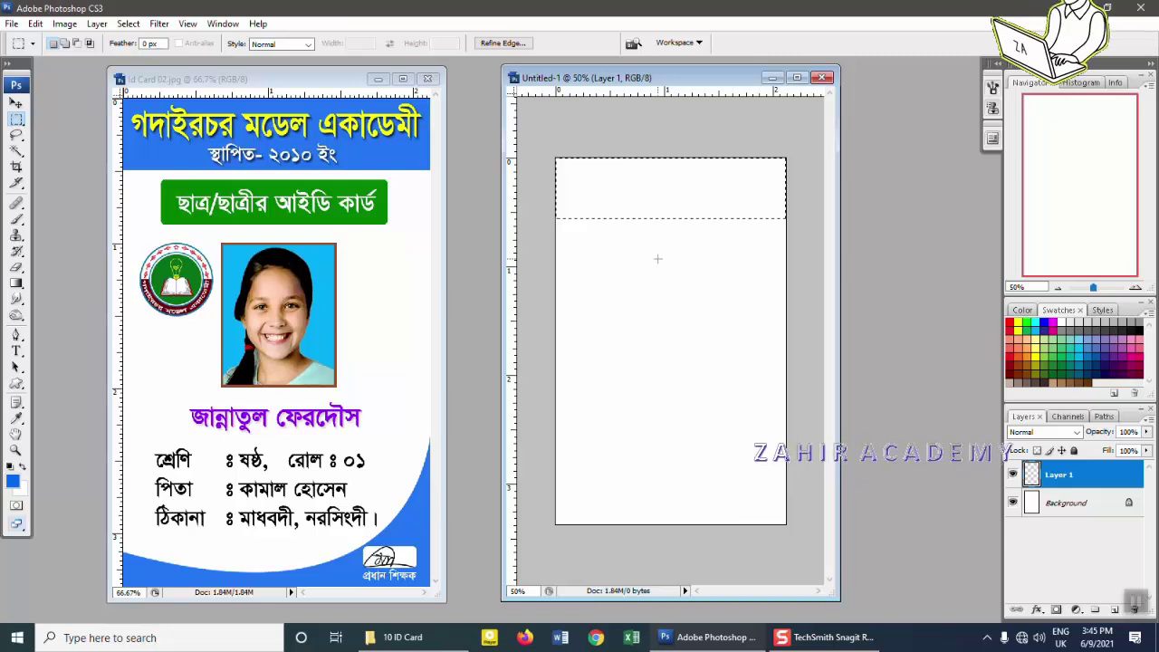
# Step: Fill the strip with blue and stretch the band slightly taller
pyautogui.hotkey('alt', 'BackSpace')
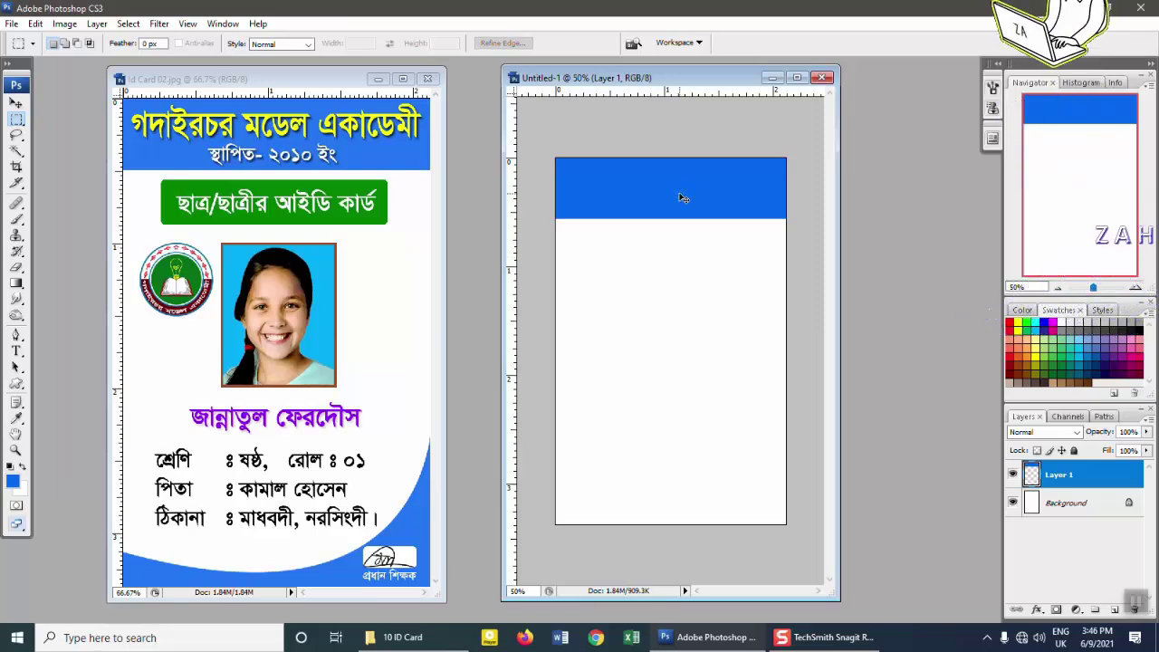
pyautogui.hotkey('ctrl', 't')
pyautogui.moveTo(671, 218)
pyautogui.mouseDown()
pyautogui.moveTo(670, 232)
pyautogui.moveTo(673, 223)
pyautogui.mouseUp()
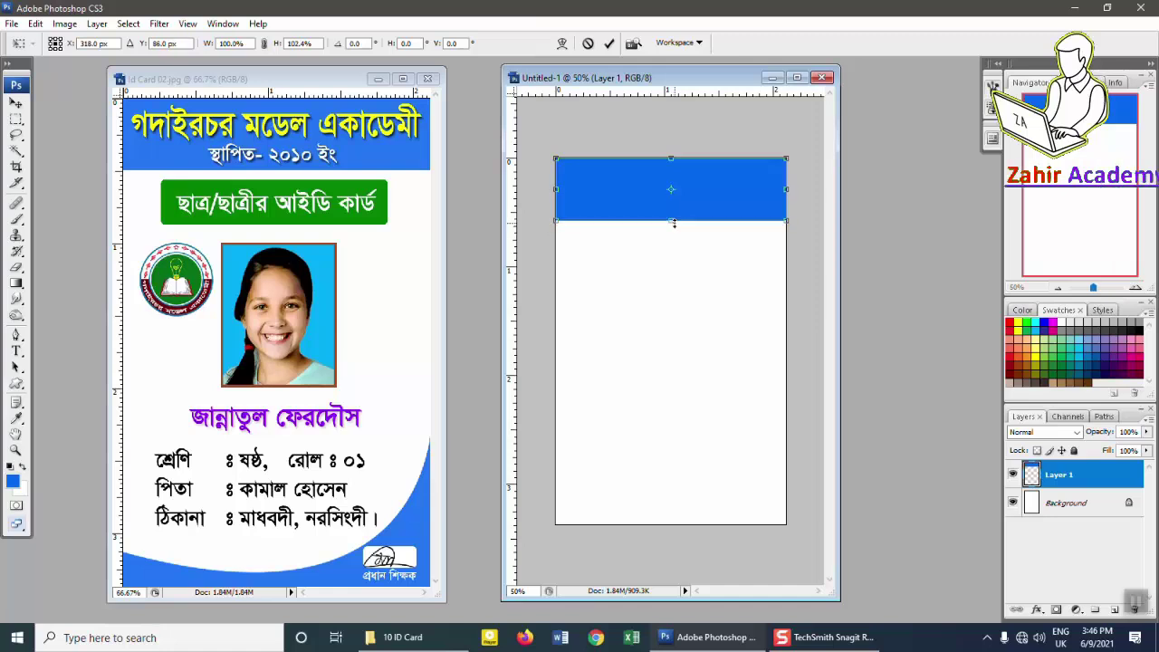
pyautogui.press('Return')
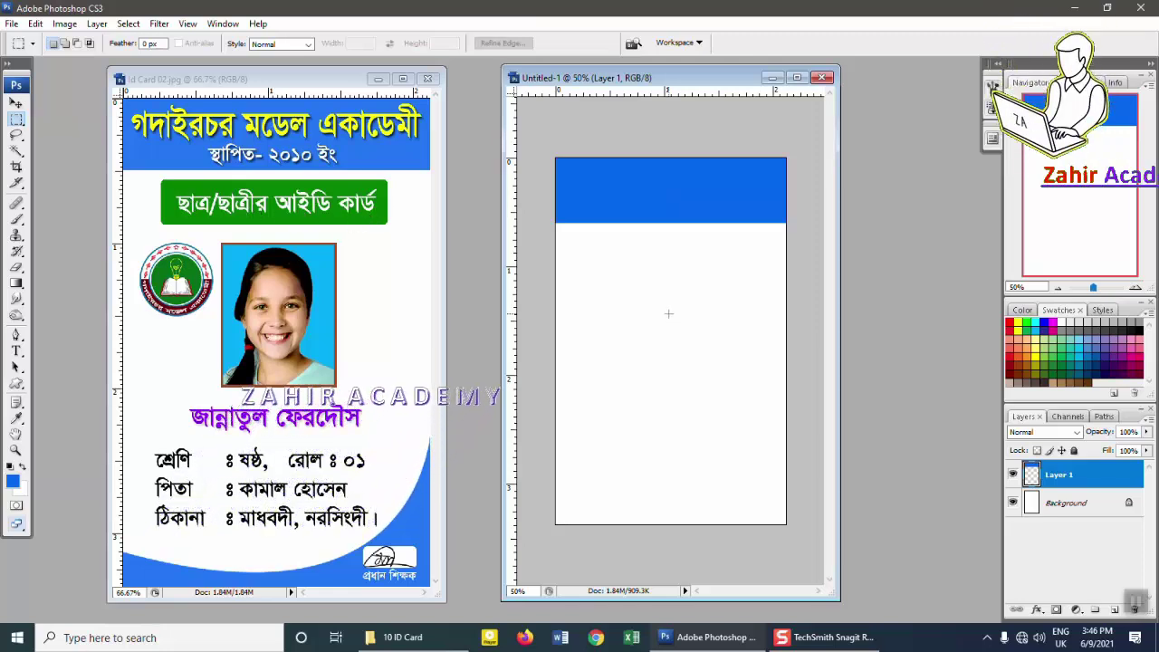
pyautogui.moveTo(674, 81); pyautogui.dragTo(677, 82)
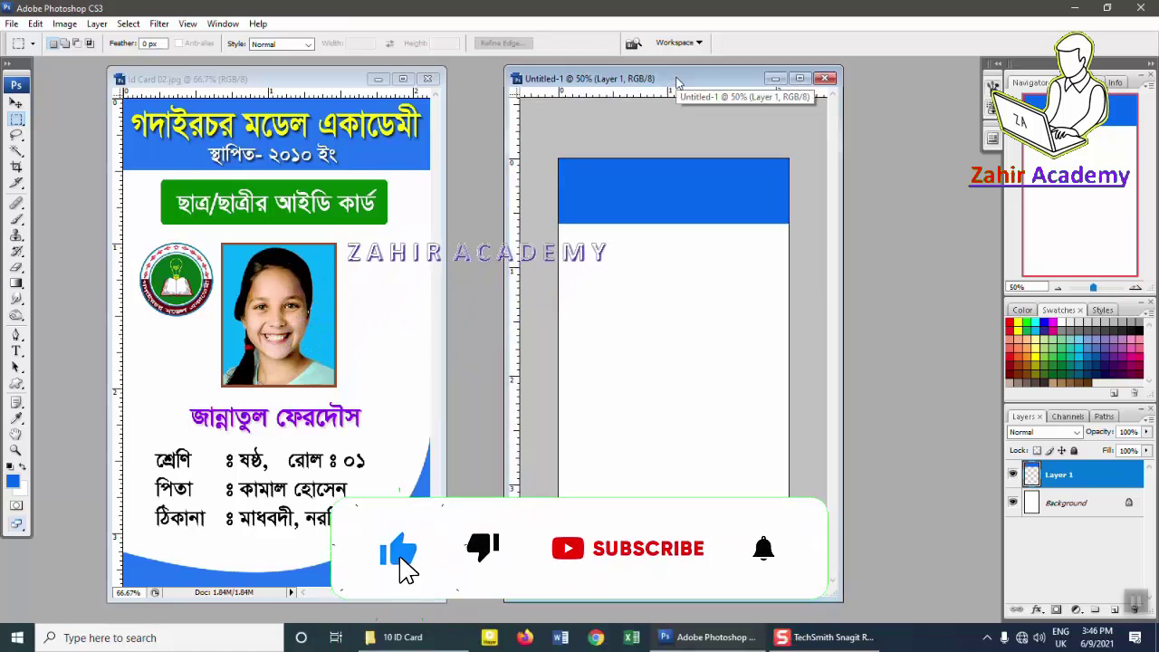
# Step: Add Layer 2 and draw a rounded rectangle just below the blue header
pyautogui.hotkey('ctrl', 'shift', 'n')
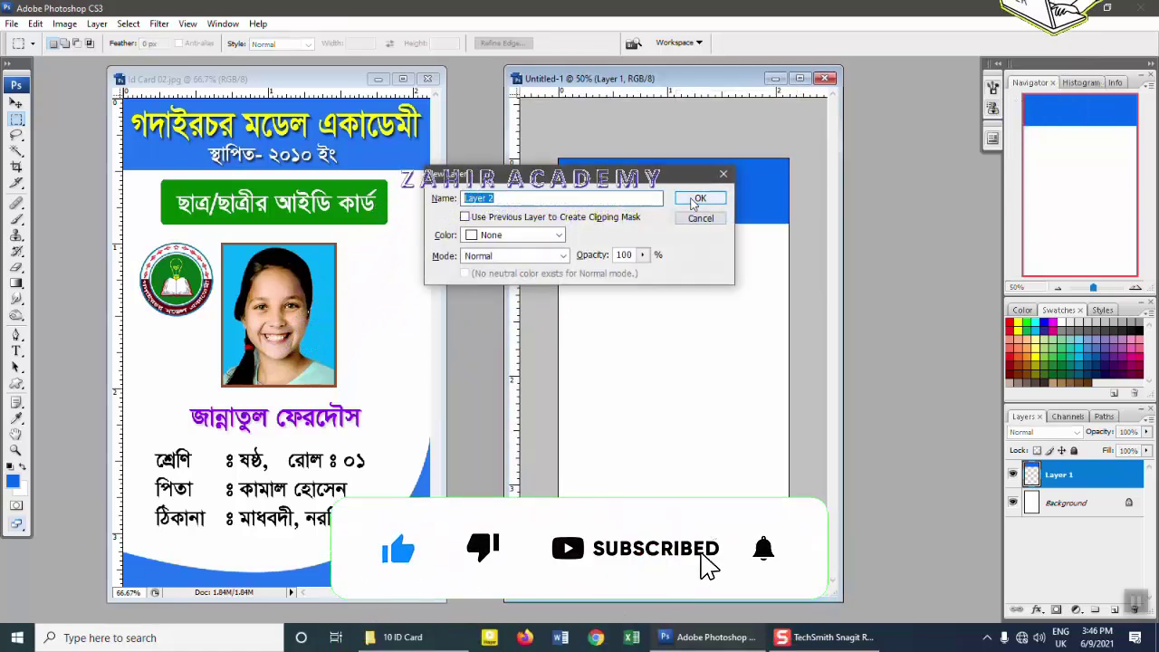
pyautogui.click(689, 198)
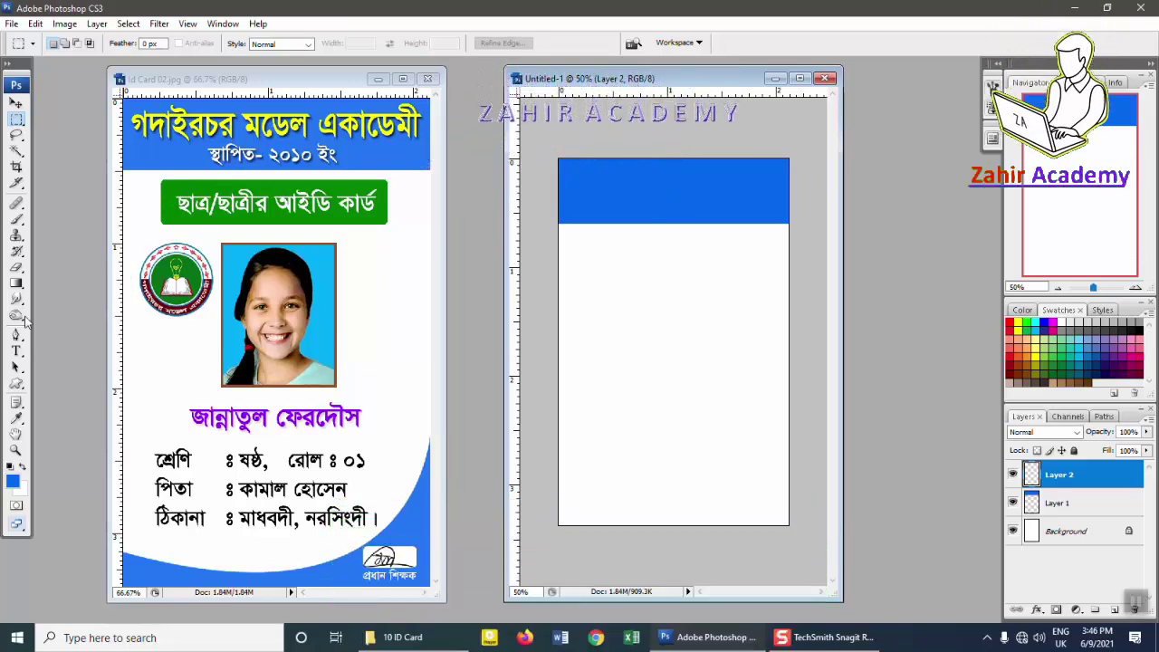
pyautogui.click(17, 385)
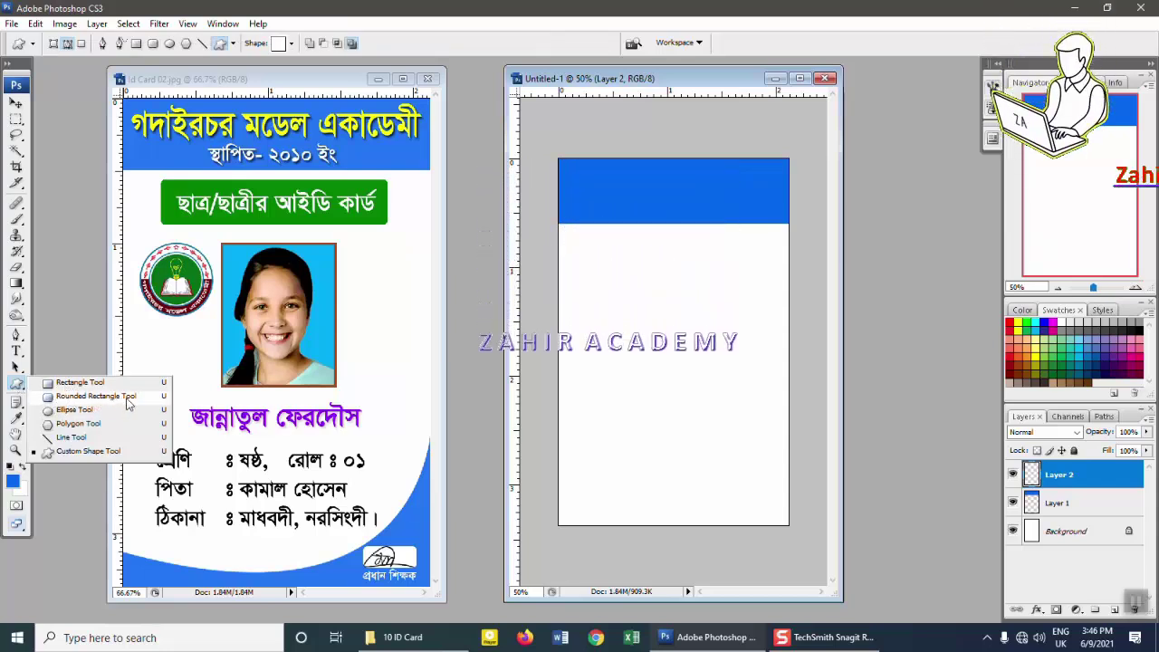
pyautogui.click(94, 396)
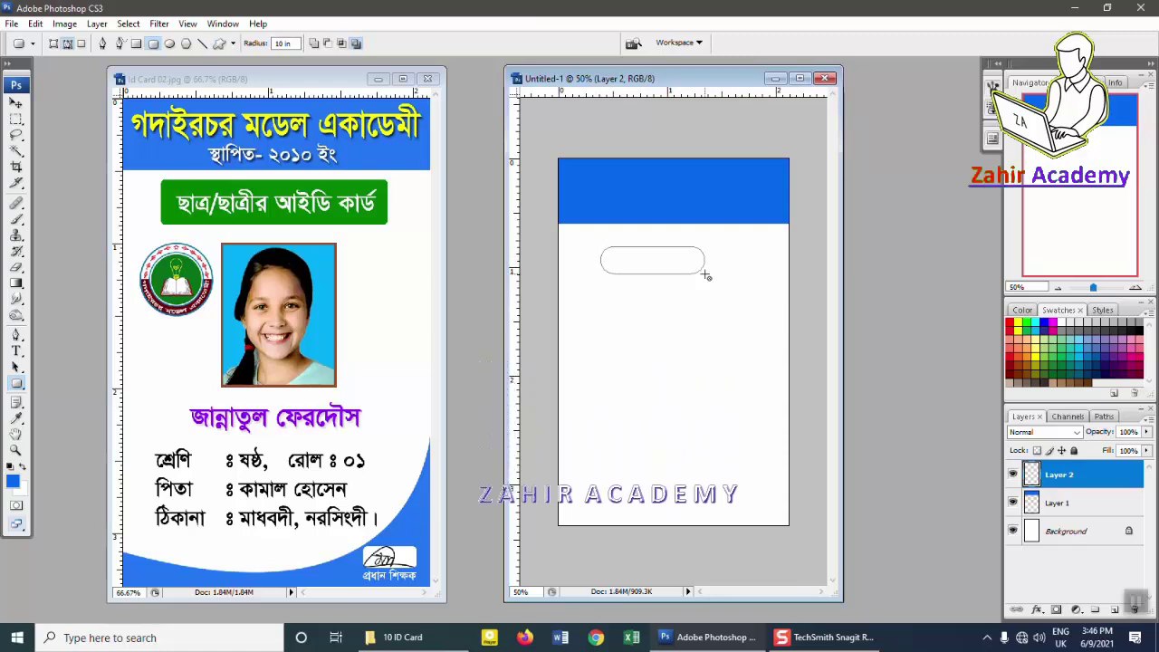
pyautogui.moveTo(705, 274)
pyautogui.mouseDown()
pyautogui.moveTo(719, 287)
pyautogui.moveTo(748, 278)
pyautogui.mouseUp()
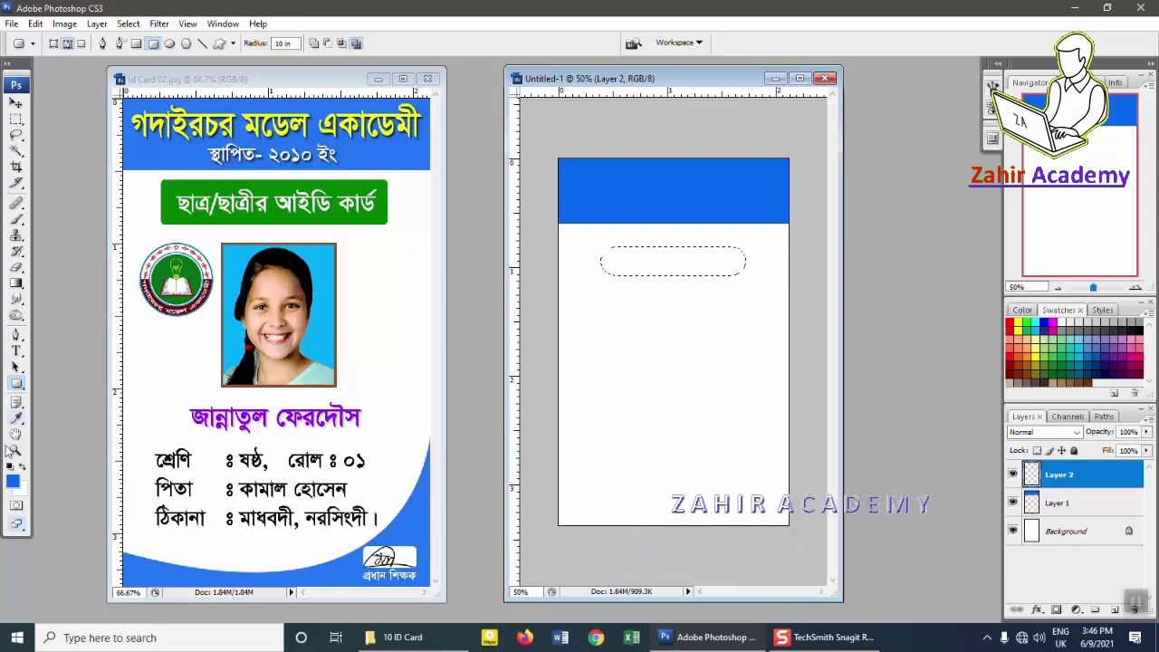
# Step: Fill the rounded bar with dark green and deselect it
pyautogui.click(13, 481)
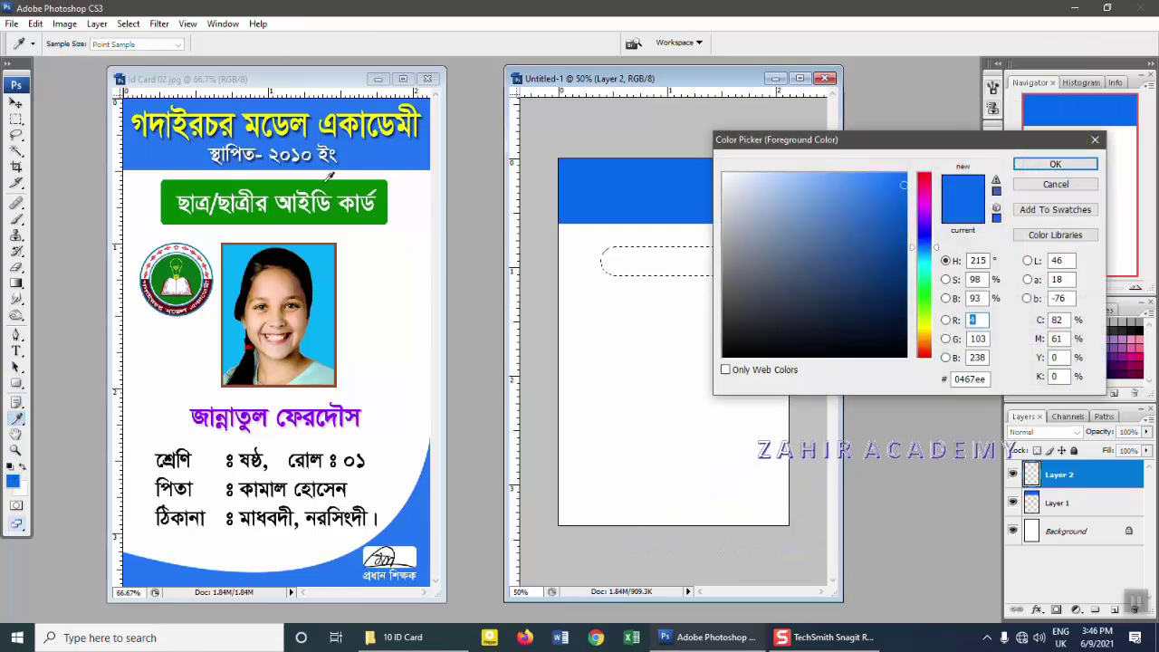
pyautogui.moveTo(924, 246)
pyautogui.mouseDown()
pyautogui.moveTo(924, 319)
pyautogui.moveTo(925, 300)
pyautogui.mouseUp()
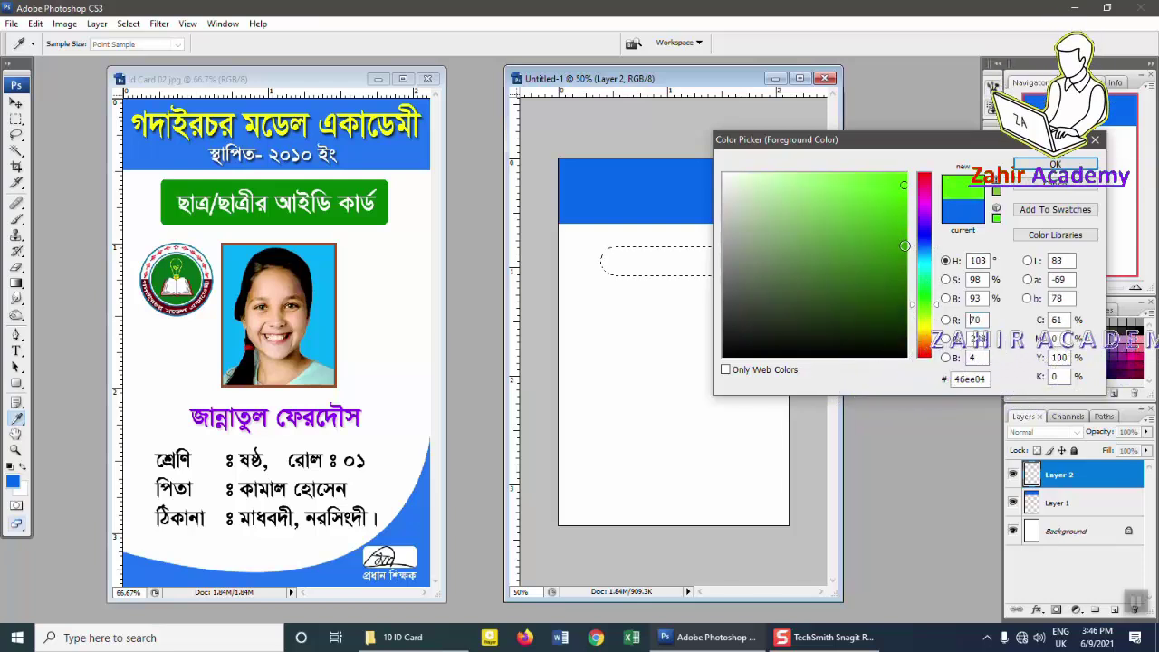
pyautogui.click(906, 263)
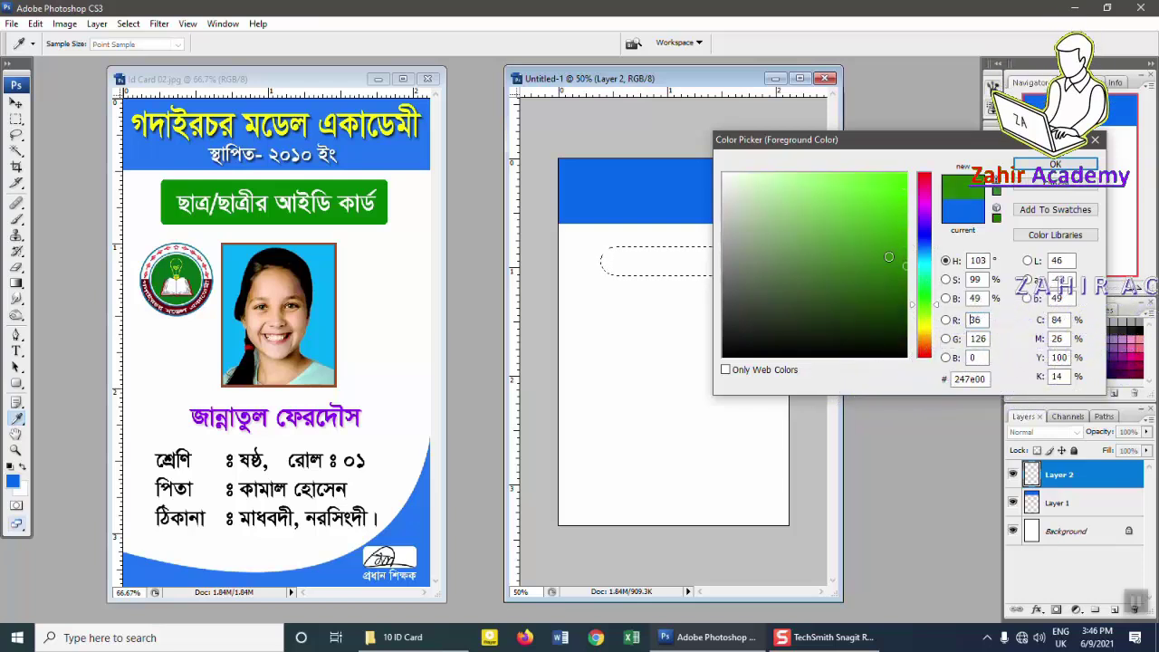
pyautogui.press('Return')
pyautogui.hotkey('alt', 'BackSpace')
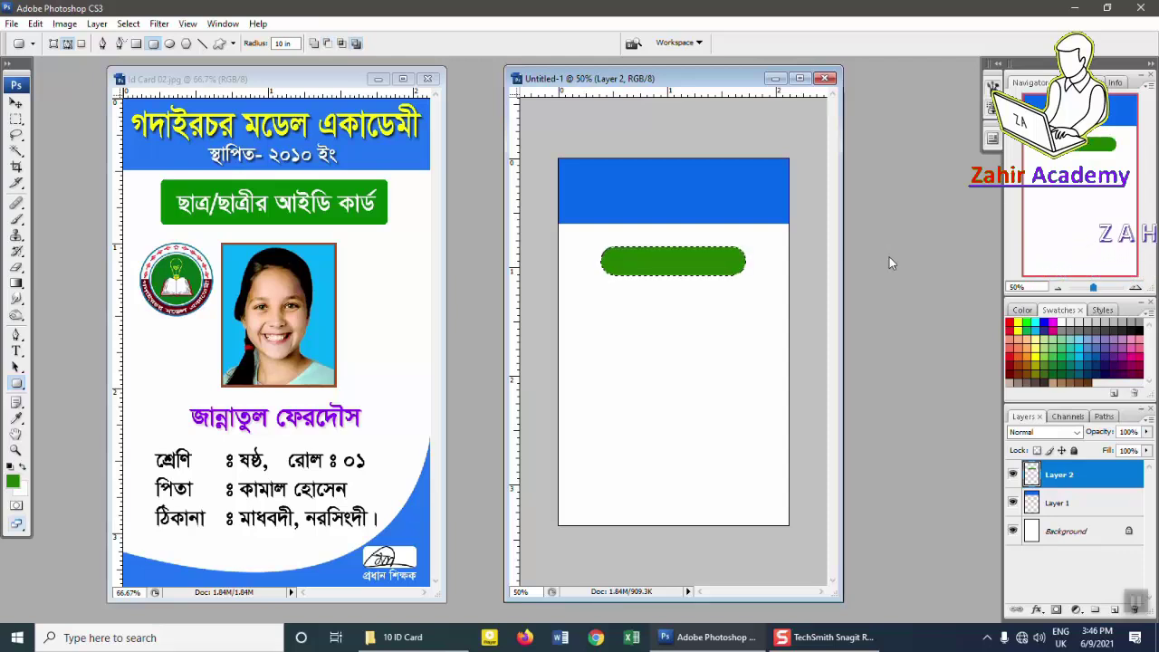
pyautogui.hotkey('ctrl', 'd')
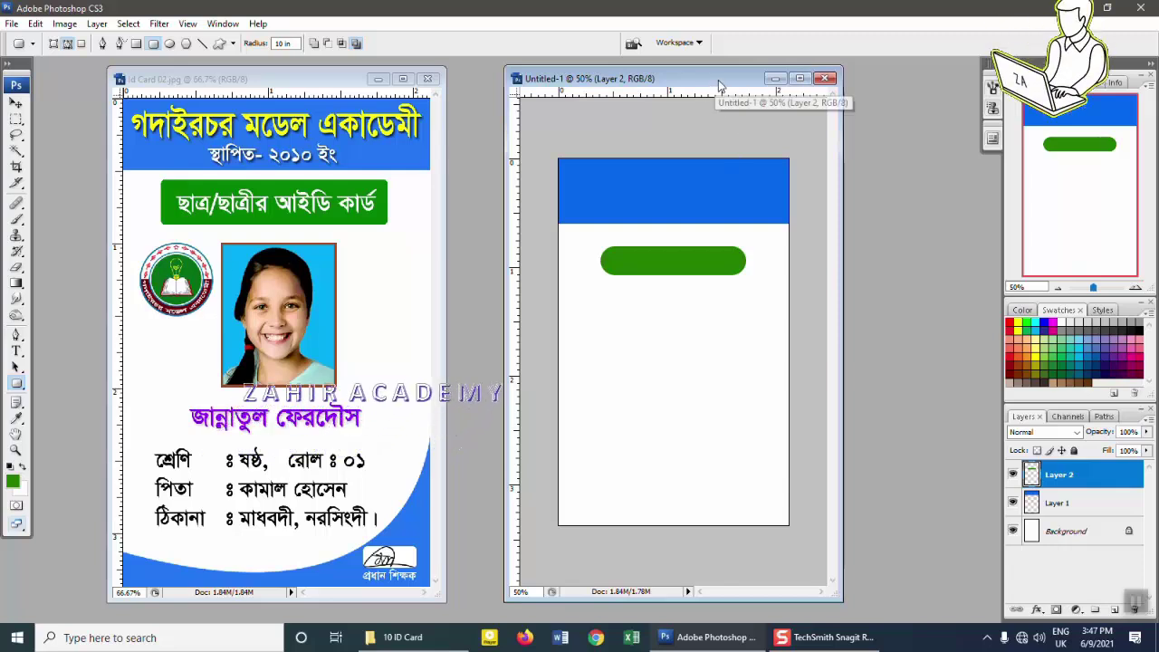
# Step: Create a new 0.8 by 1 inch document and place it beside the card
pyautogui.moveTo(705, 81); pyautogui.dragTo(662, 81)
pyautogui.click(11, 23)
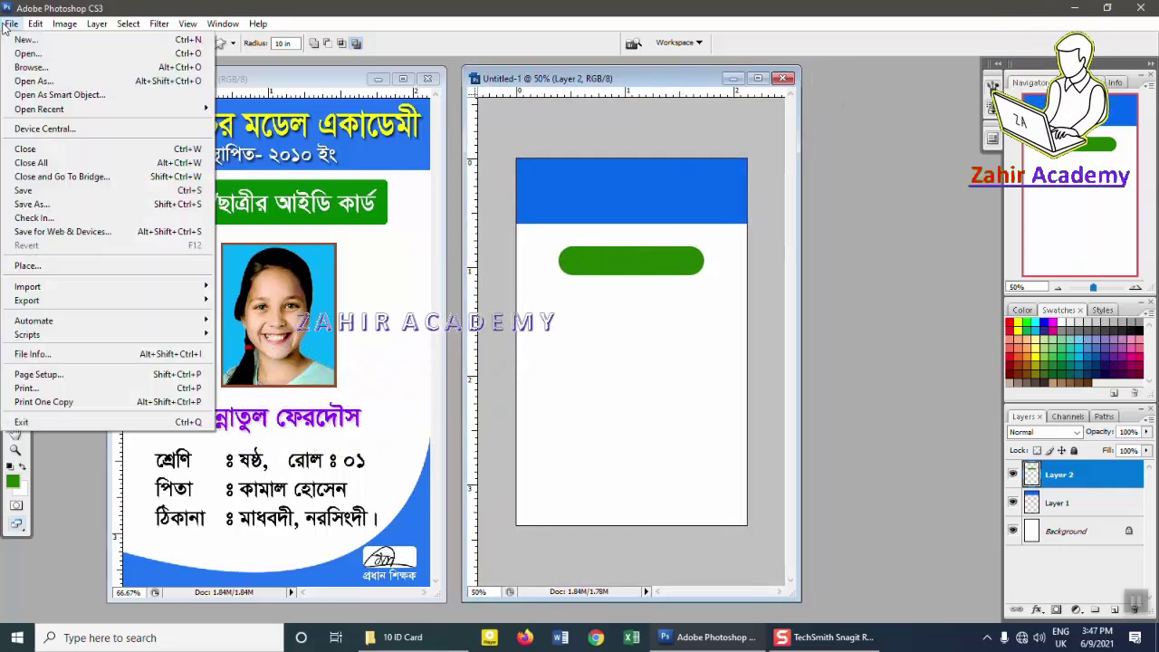
pyautogui.click(702, 302)
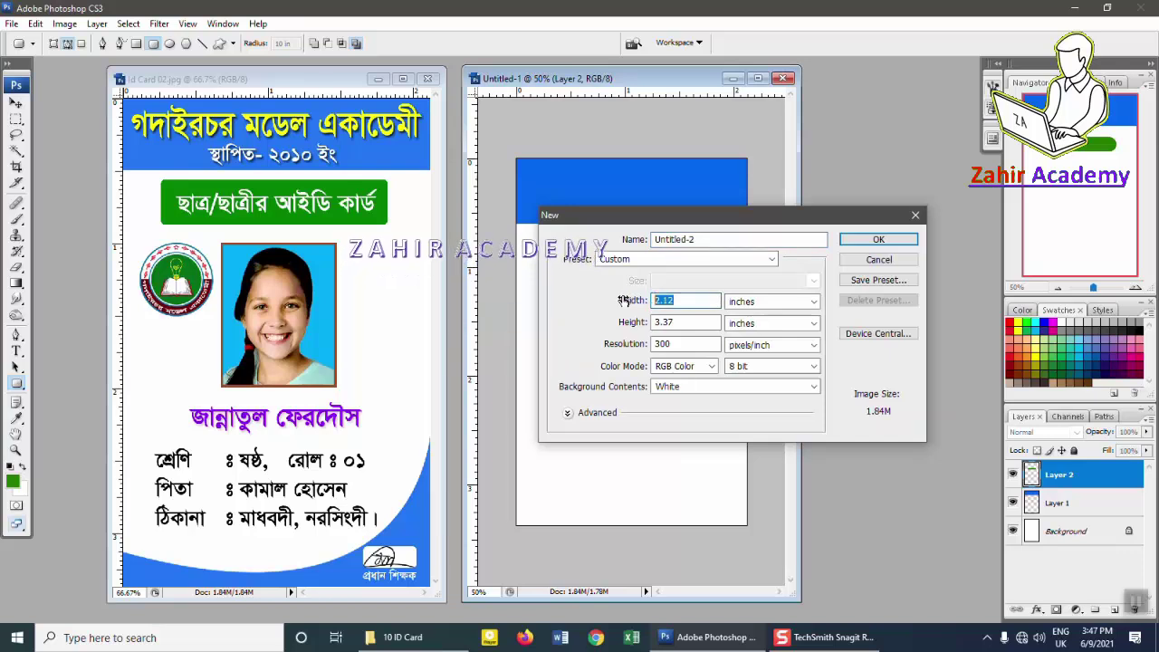
pyautogui.write('.')
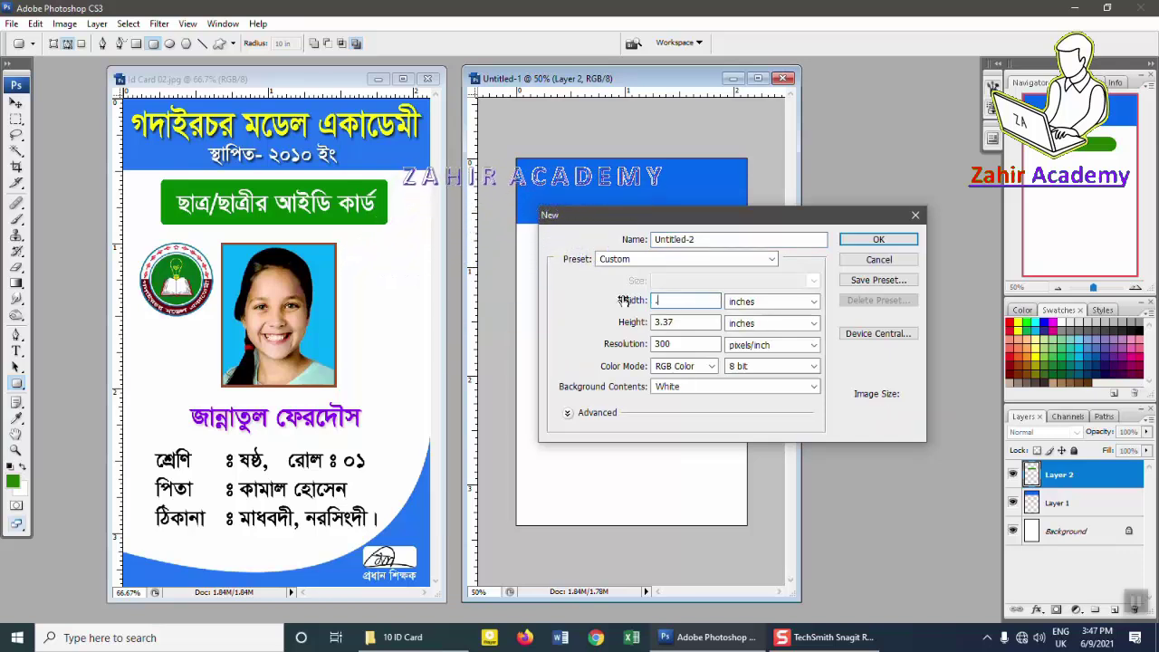
pyautogui.write('8')
pyautogui.press('Tab')
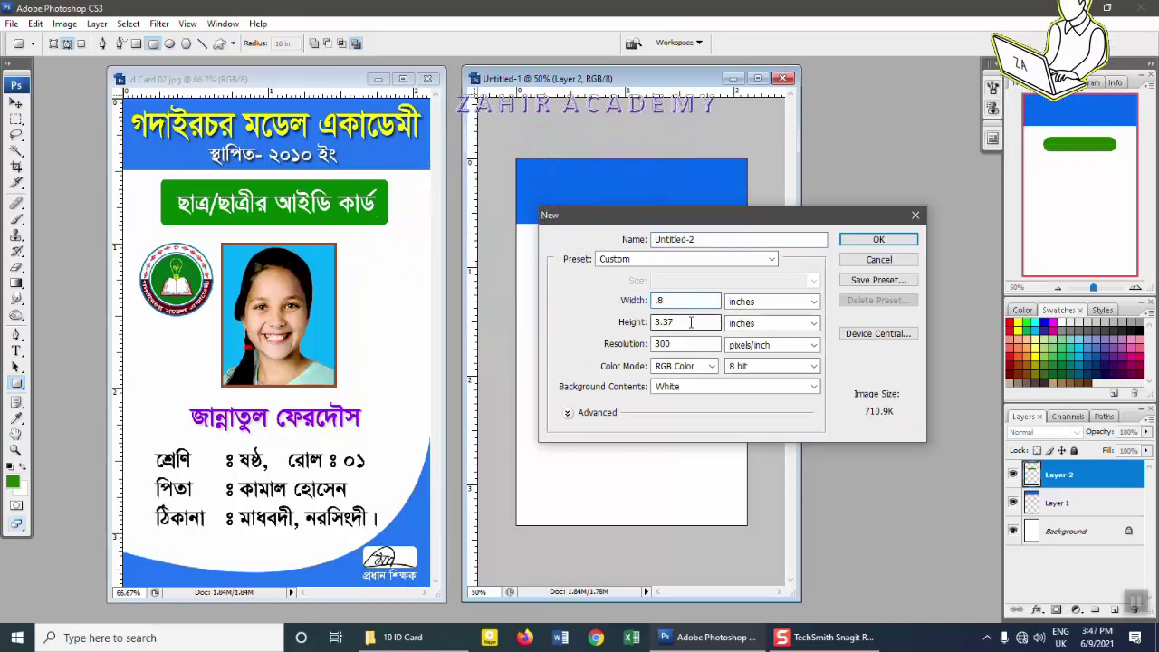
pyautogui.write('1')
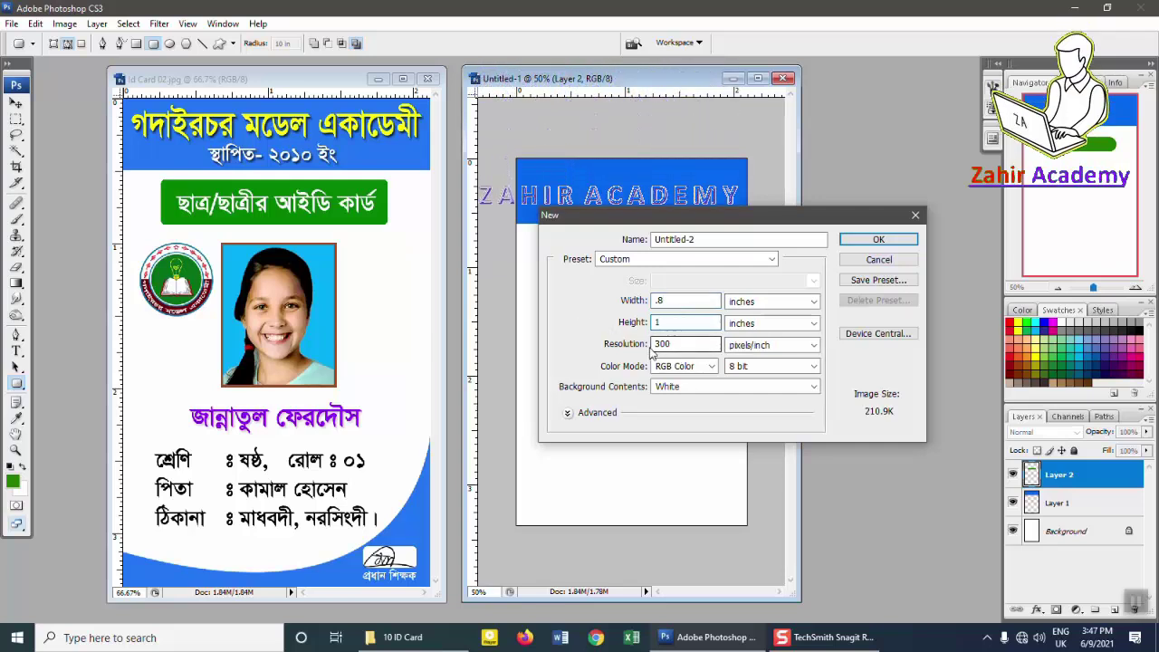
pyautogui.click(882, 238)
pyautogui.moveTo(138, 78)
pyautogui.mouseDown()
pyautogui.moveTo(370, 145)
pyautogui.moveTo(829, 214)
pyautogui.moveTo(770, 214)
pyautogui.mouseUp()
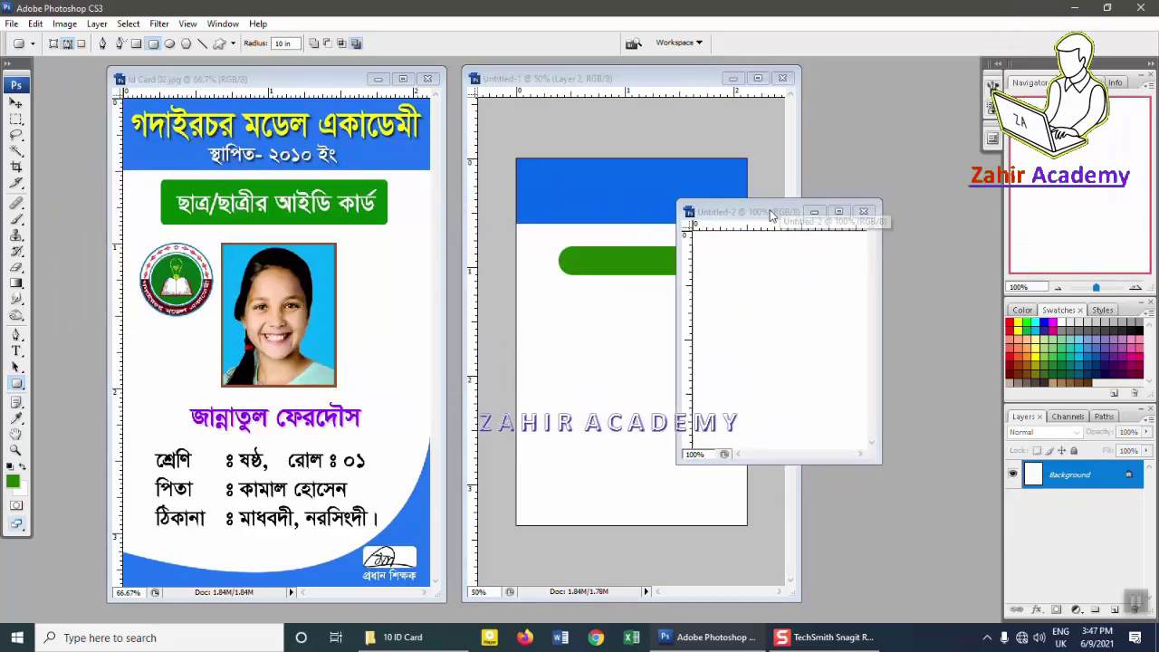
# Step: Add a new layer to Untitled-2, set the foreground to purple, and select the whole canvas
pyautogui.hotkey('ctrl', 'shift', 'n')
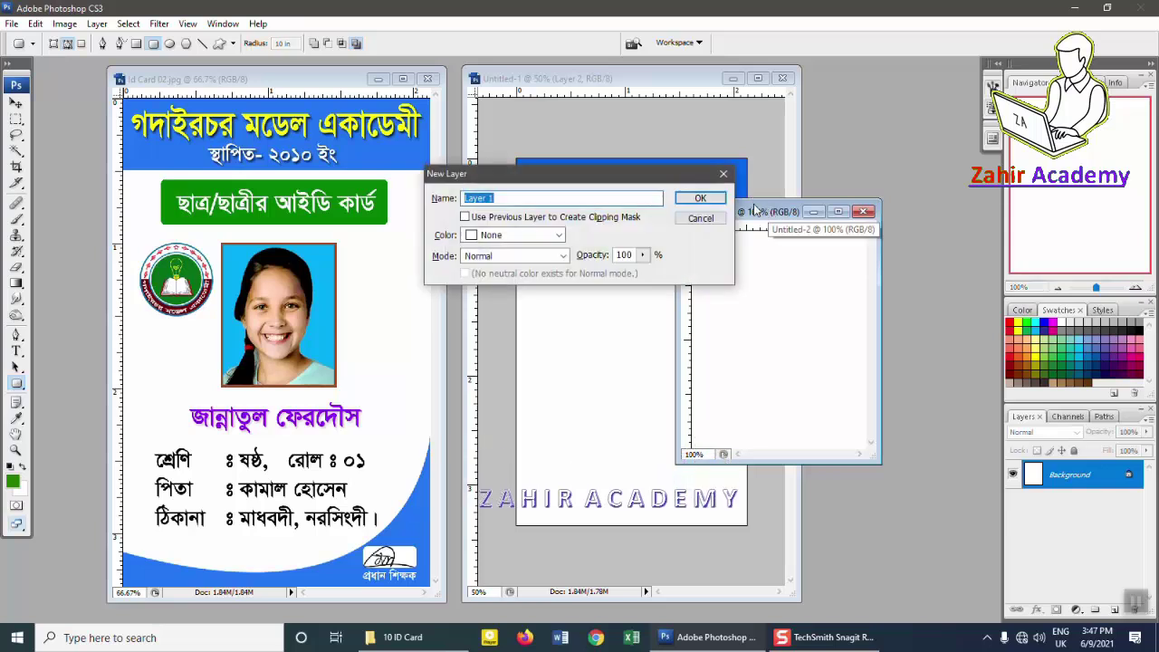
pyautogui.press('Return')
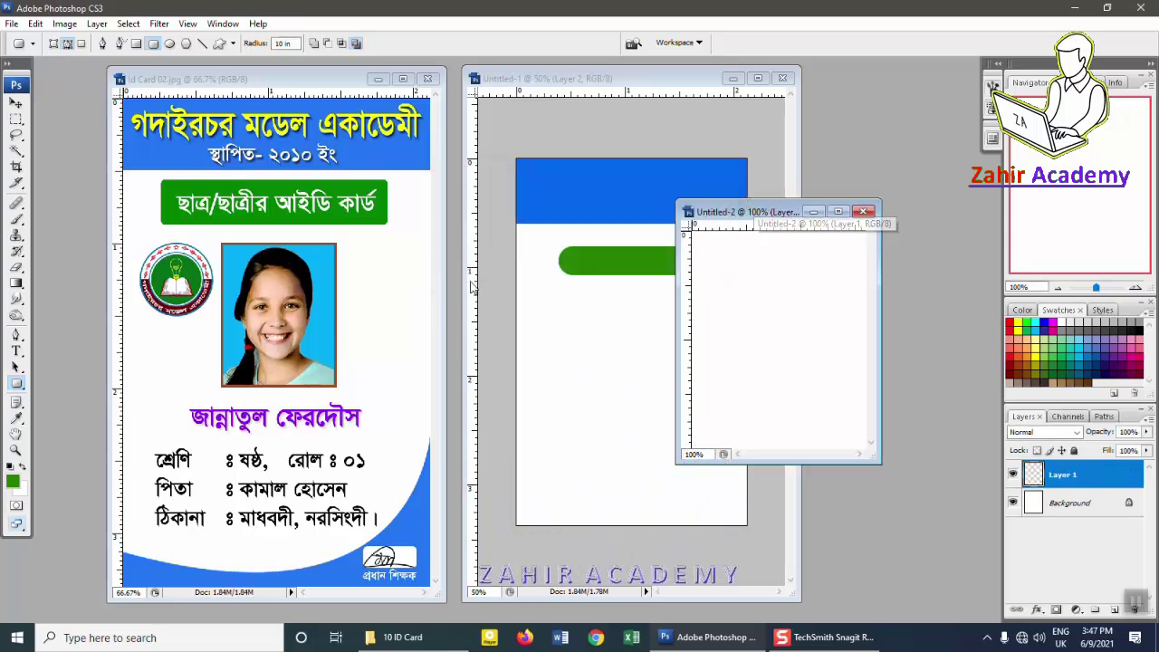
pyautogui.click(13, 484)
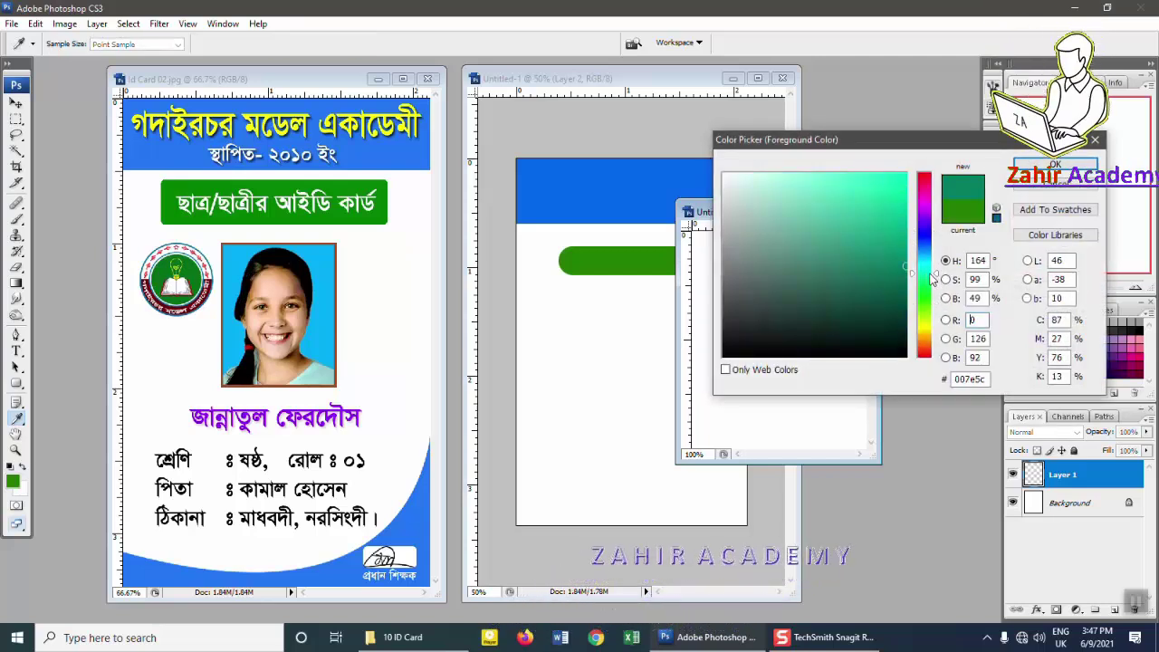
pyautogui.moveTo(933, 237)
pyautogui.mouseDown()
pyautogui.moveTo(933, 224)
pyautogui.moveTo(904, 225)
pyautogui.mouseUp()
pyautogui.press('Return')
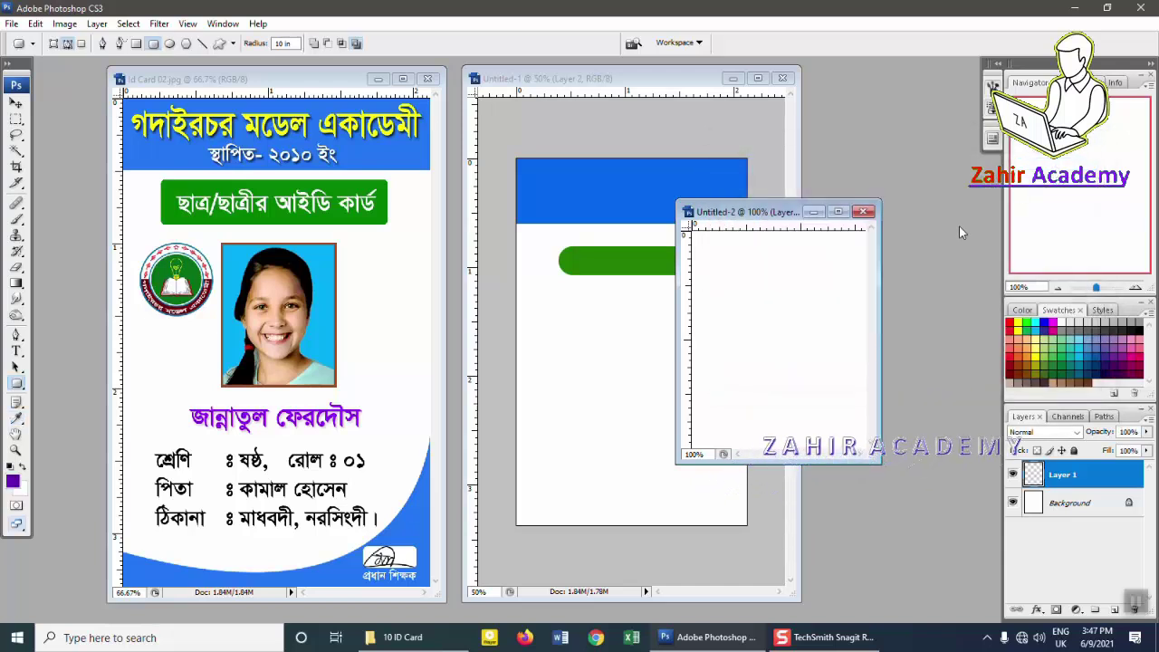
pyautogui.hotkey('ctrl', 'a')
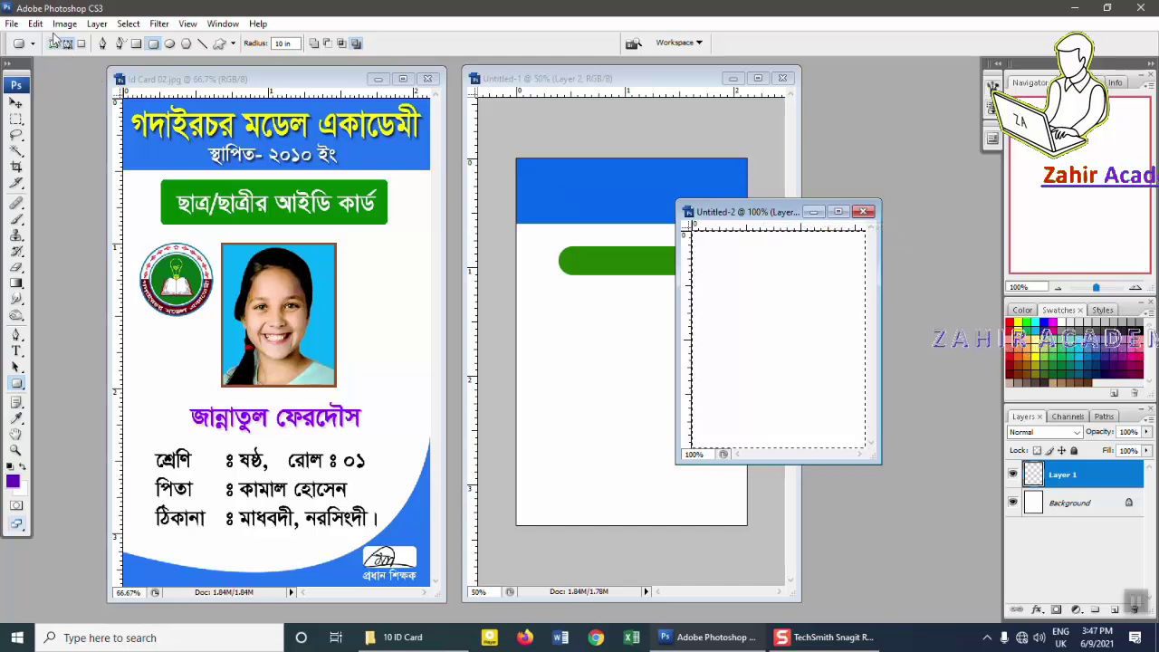
# Step: Stroke the selection with a 5 px purple border inside, then deselect
pyautogui.click(36, 24)
pyautogui.click(51, 245)
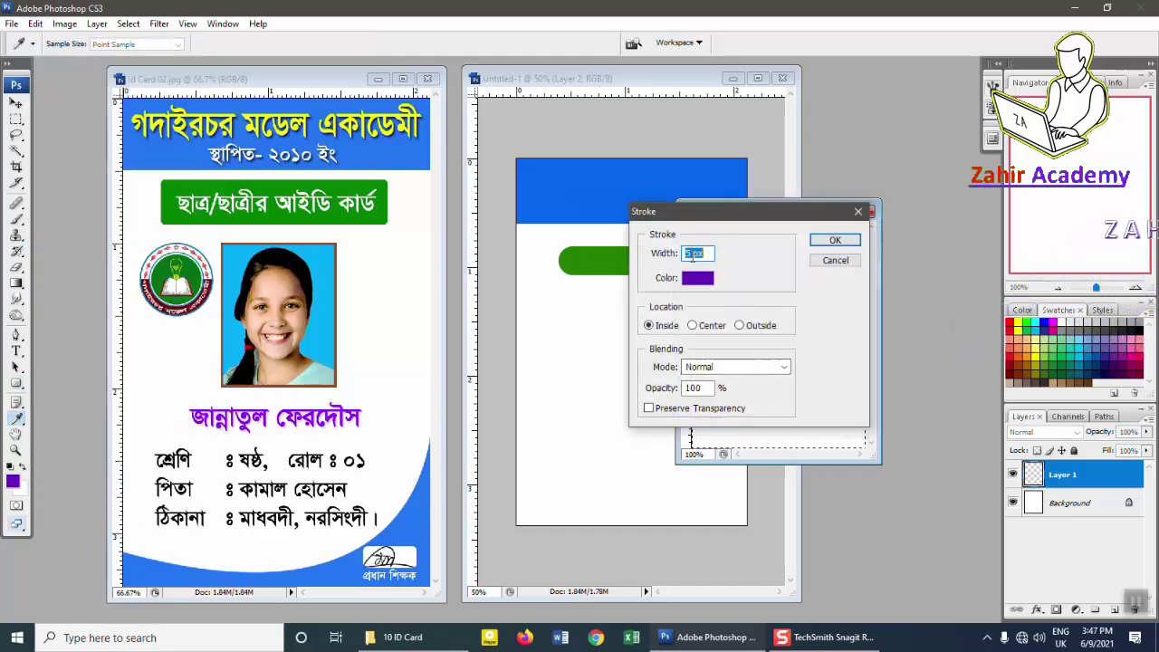
pyautogui.click(699, 279)
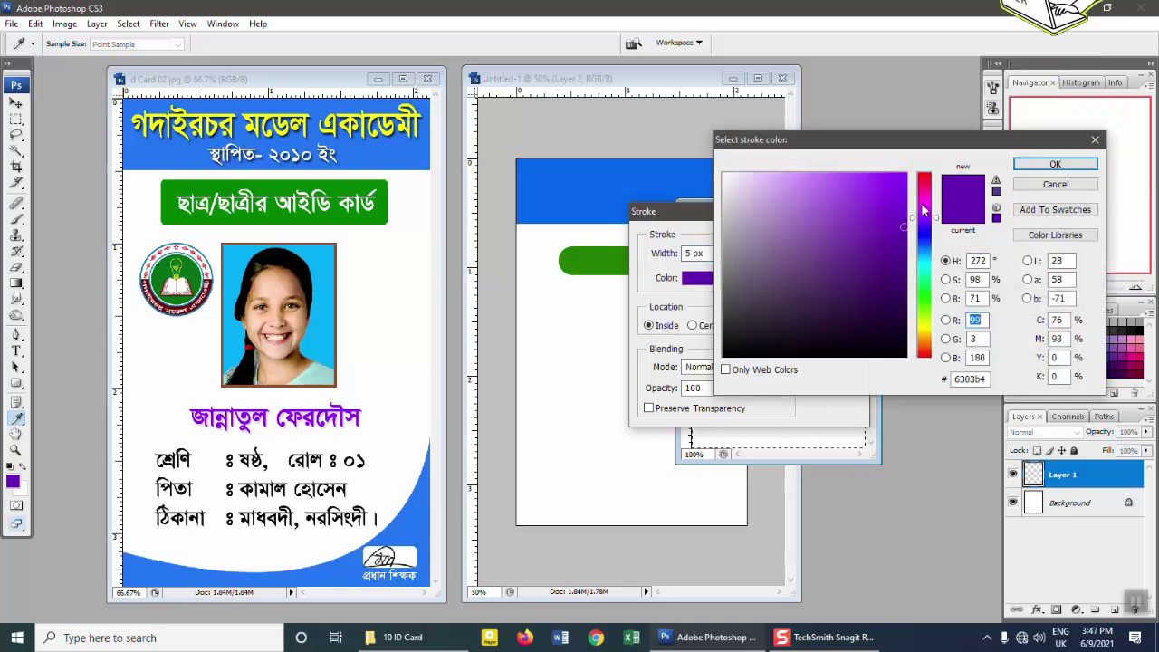
pyautogui.click(1056, 164)
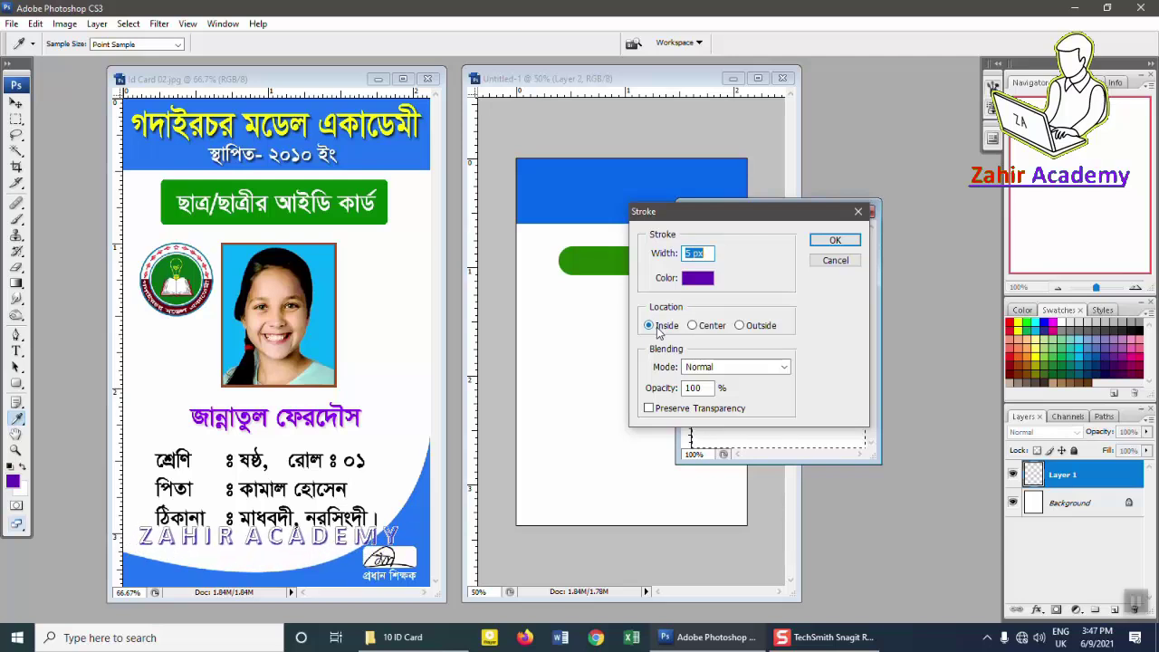
pyautogui.click(824, 245)
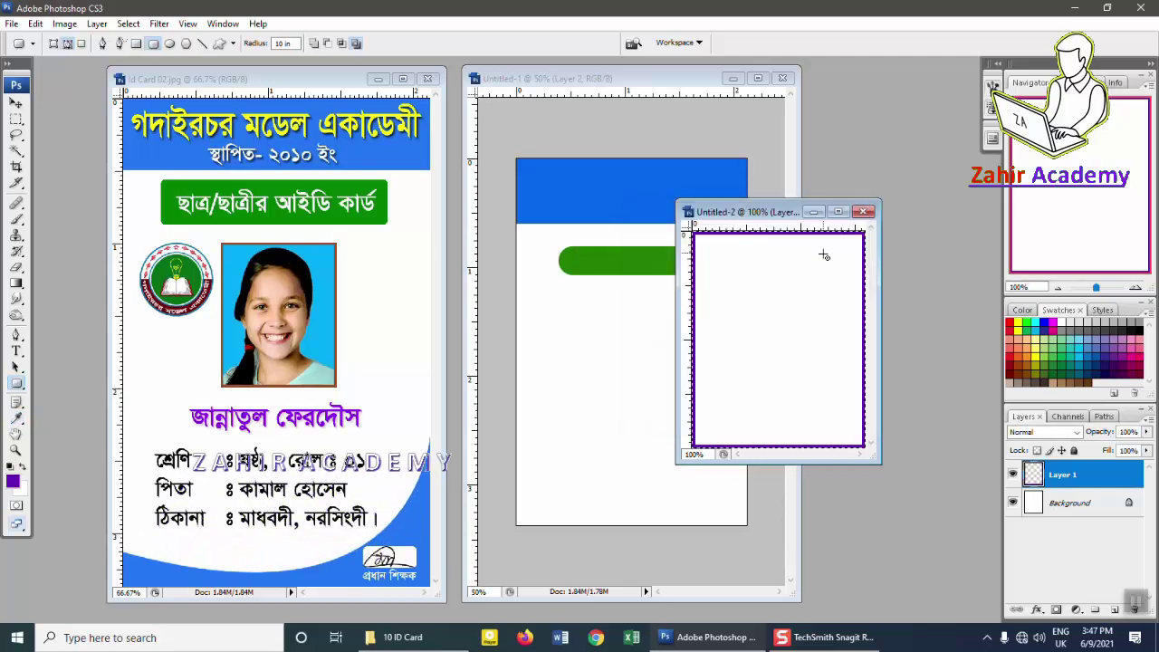
pyautogui.press('u')
pyautogui.hotkey('ctrl', 'd')
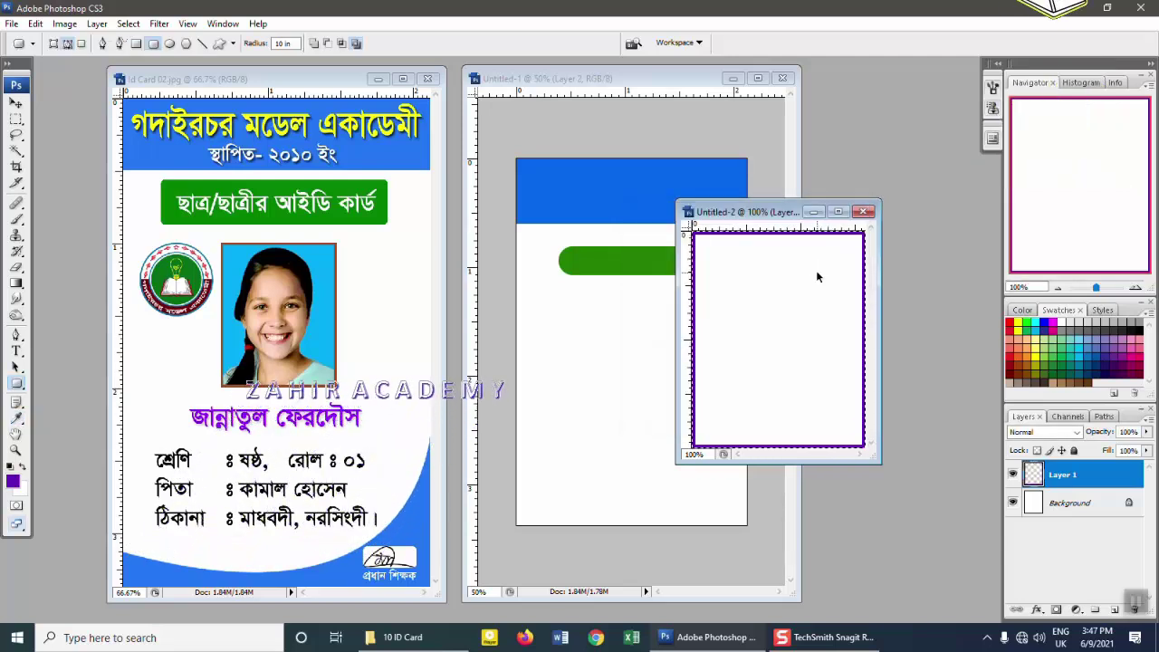
pyautogui.click(16, 102)
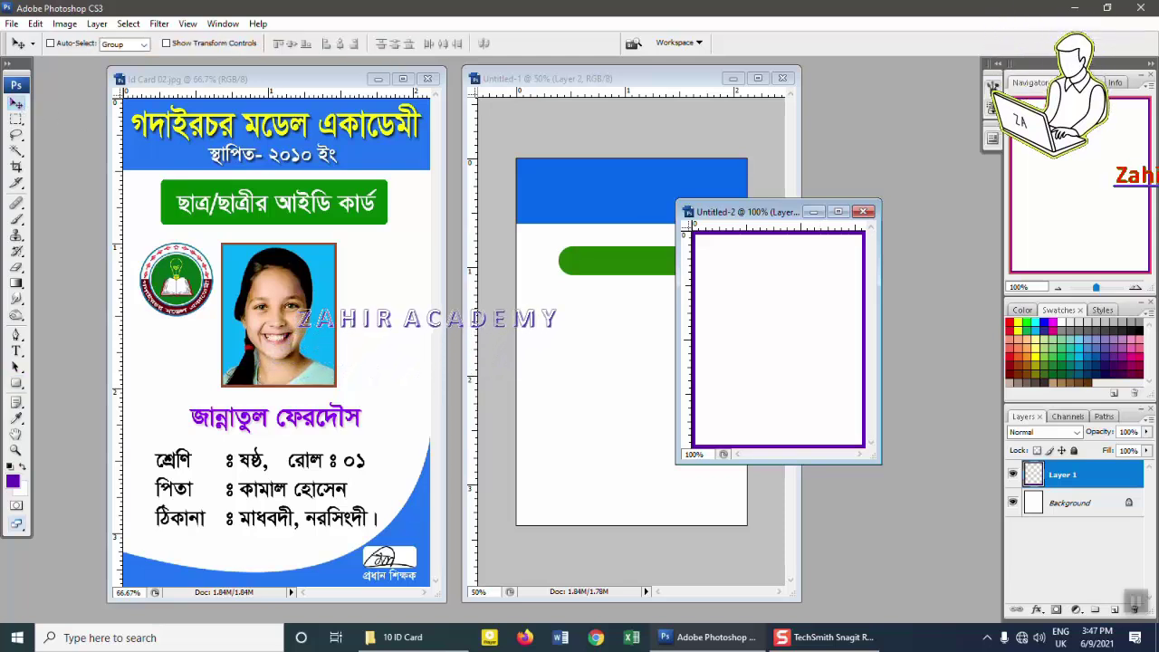
# Step: Bring the purple frame onto the card below the green bar and shift the card window left
pyautogui.moveTo(761, 211)
pyautogui.mouseDown()
pyautogui.moveTo(895, 205)
pyautogui.moveTo(636, 342)
pyautogui.moveTo(621, 294)
pyautogui.mouseUp()
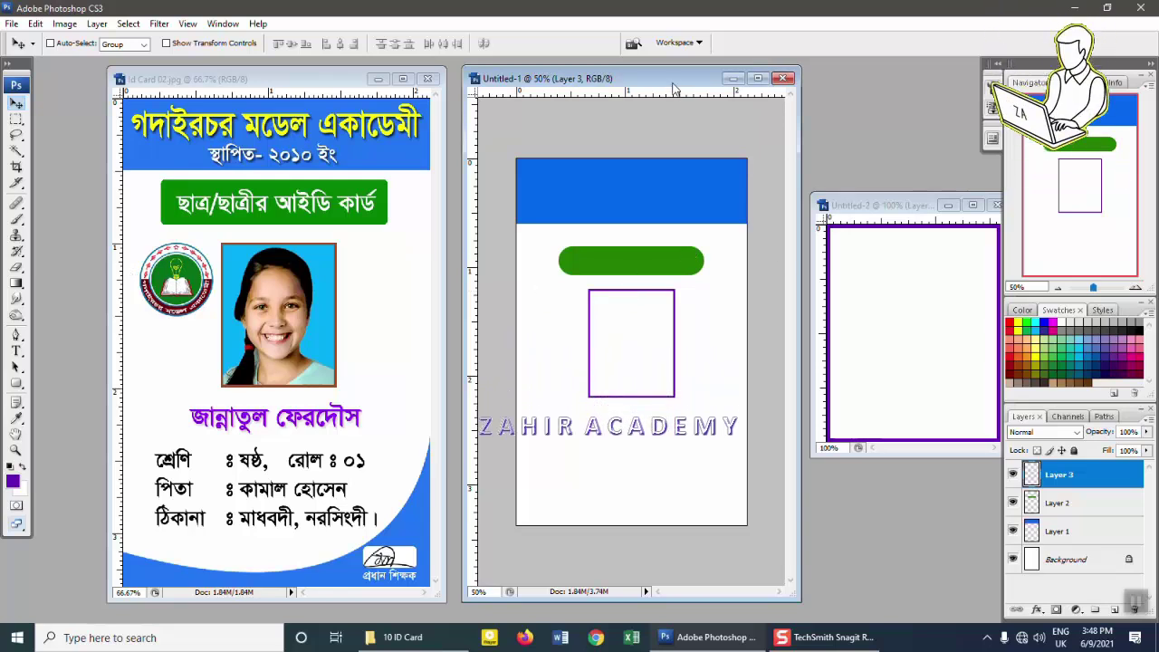
pyautogui.moveTo(674, 88); pyautogui.dragTo(662, 89)
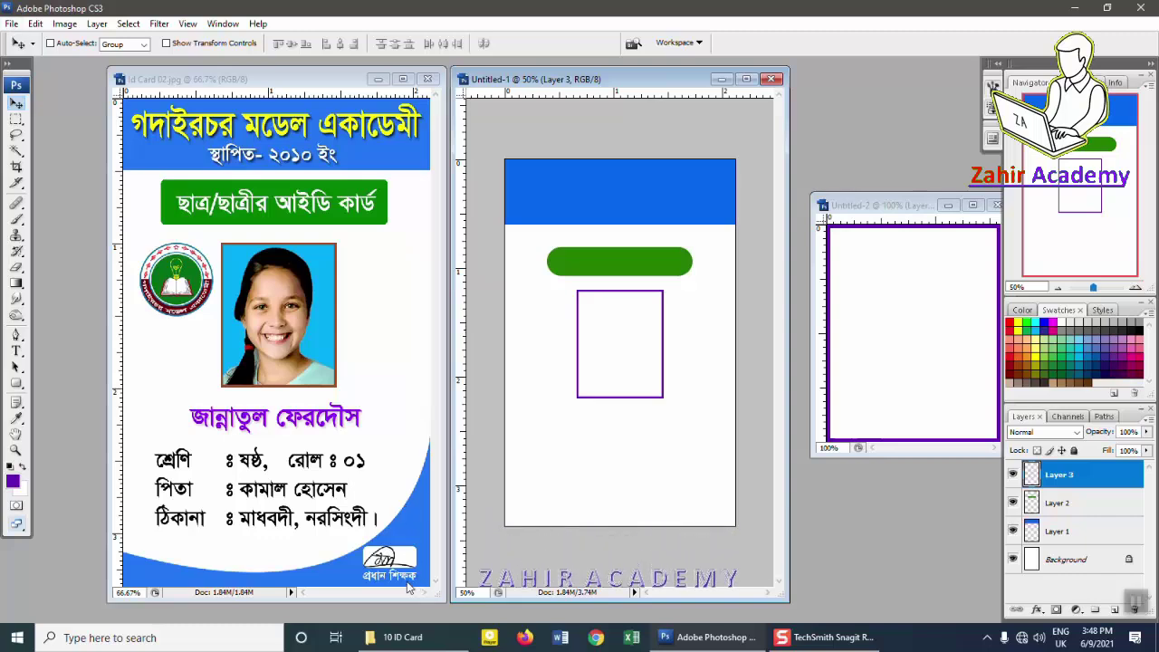
pyautogui.click(12, 23)
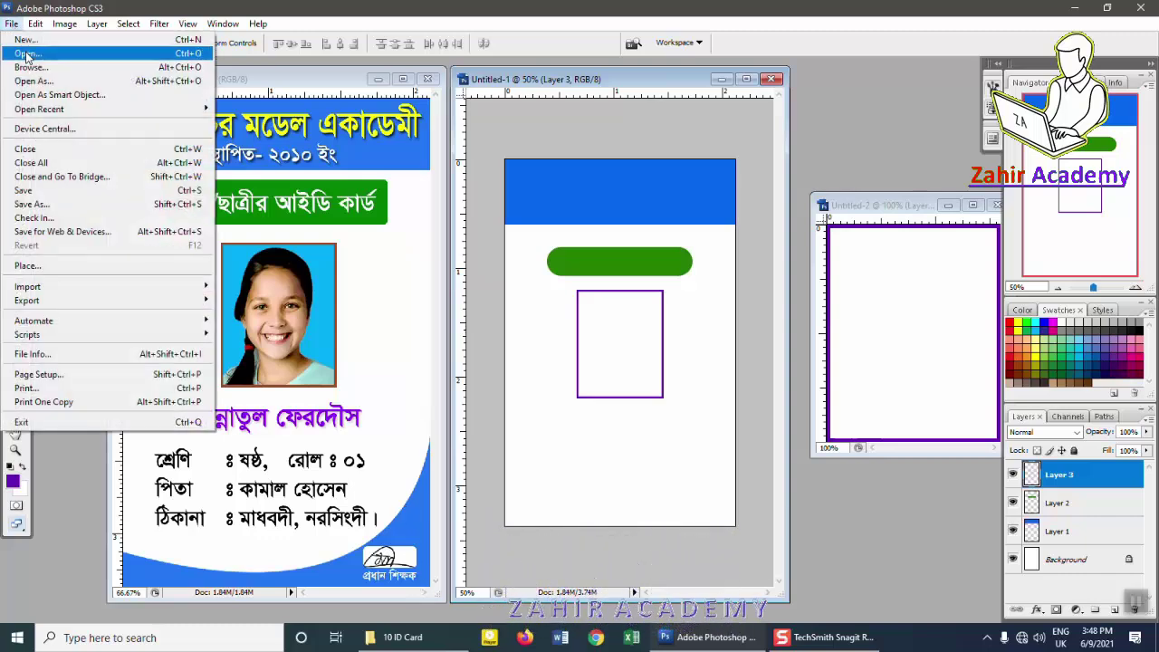
# Step: Open Logo.psd from the 10 ID Card folder and move its window to the left
pyautogui.press('Escape')
pyautogui.hotkey('ctrl', 'o')
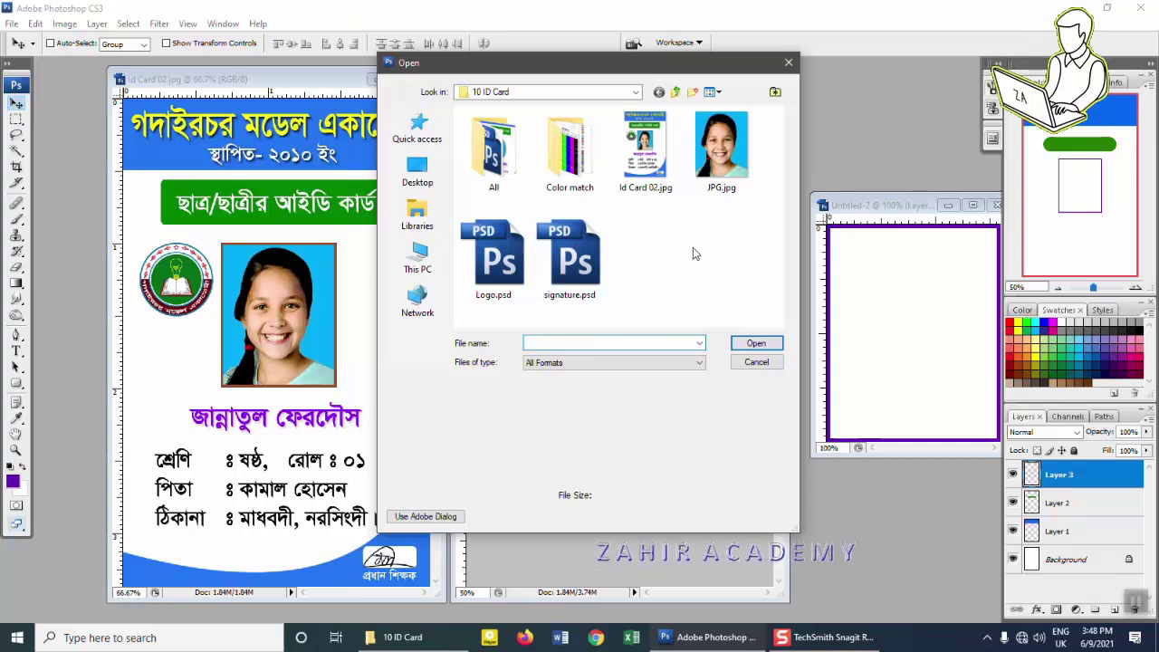
pyautogui.click(494, 261)
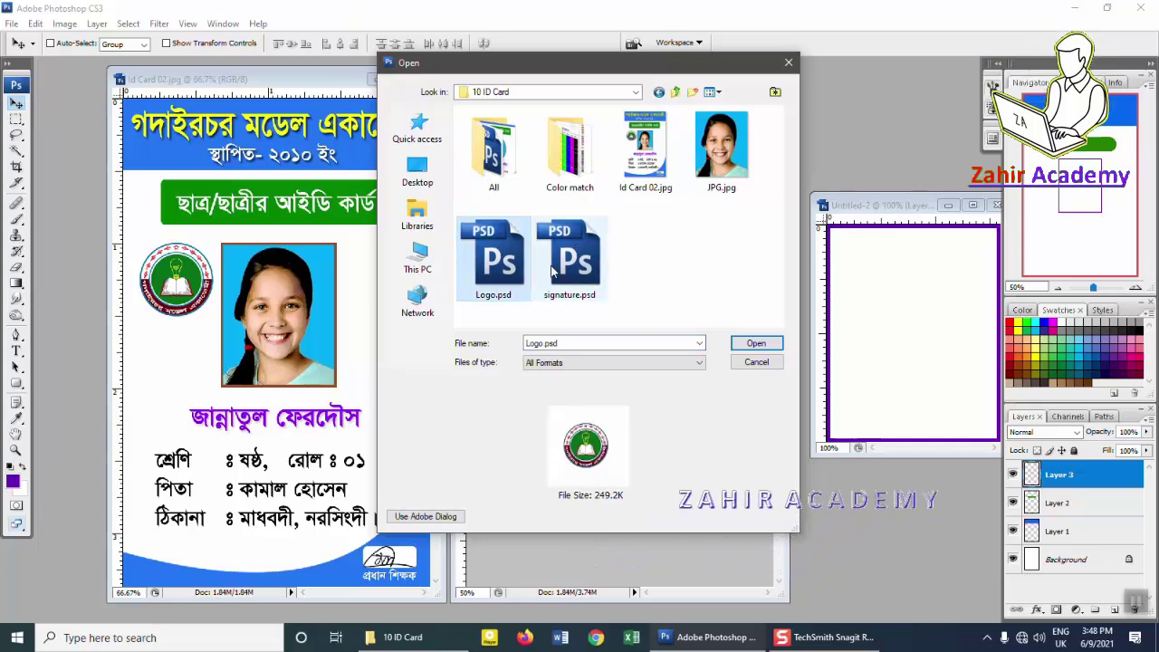
pyautogui.click(760, 348)
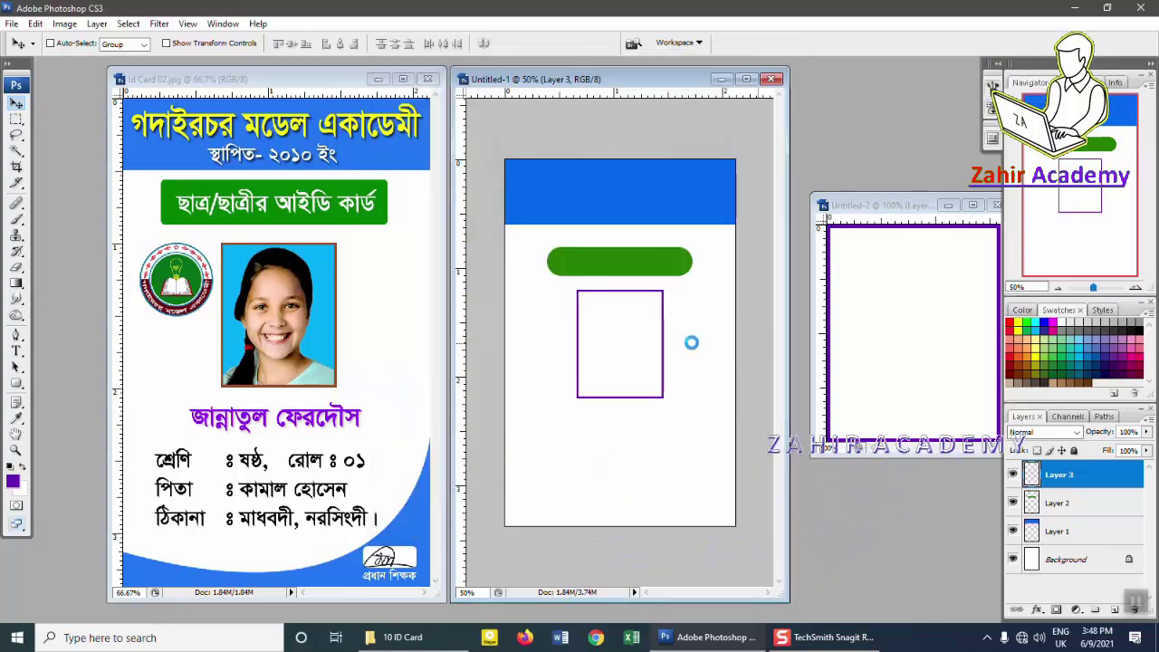
pyautogui.moveTo(353, 100); pyautogui.dragTo(290, 93)
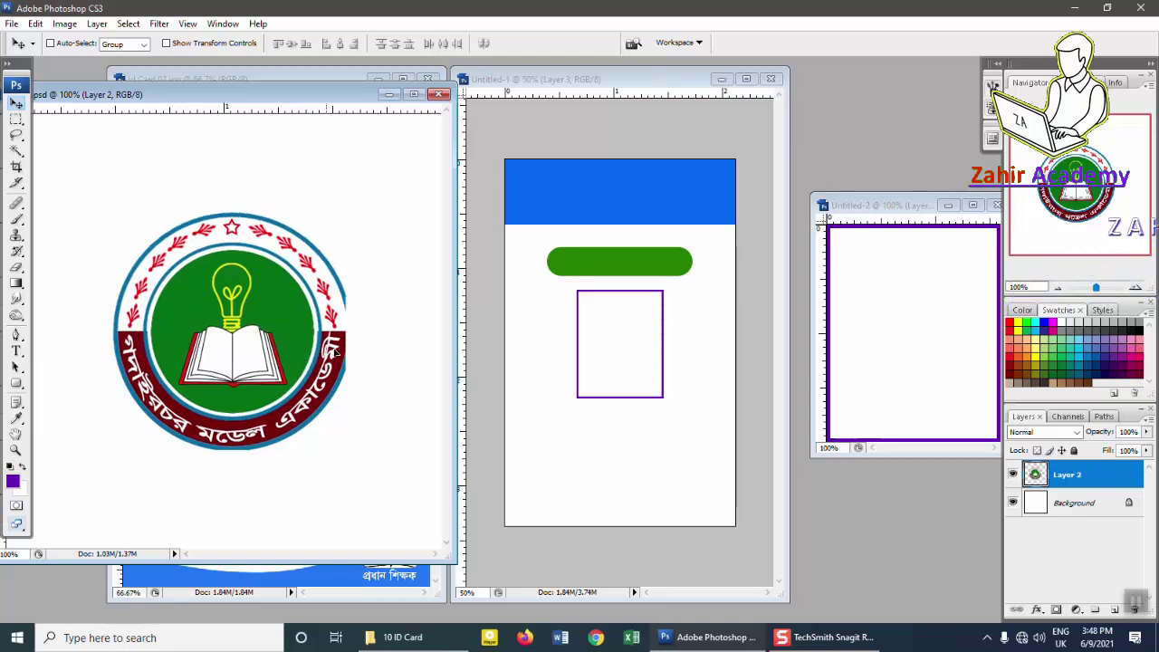
# Step: Copy the logo onto the ID card and scale it down to about 70 percent
pyautogui.moveTo(306, 348)
pyautogui.mouseDown()
pyautogui.moveTo(594, 457)
pyautogui.moveTo(639, 459)
pyautogui.mouseUp()
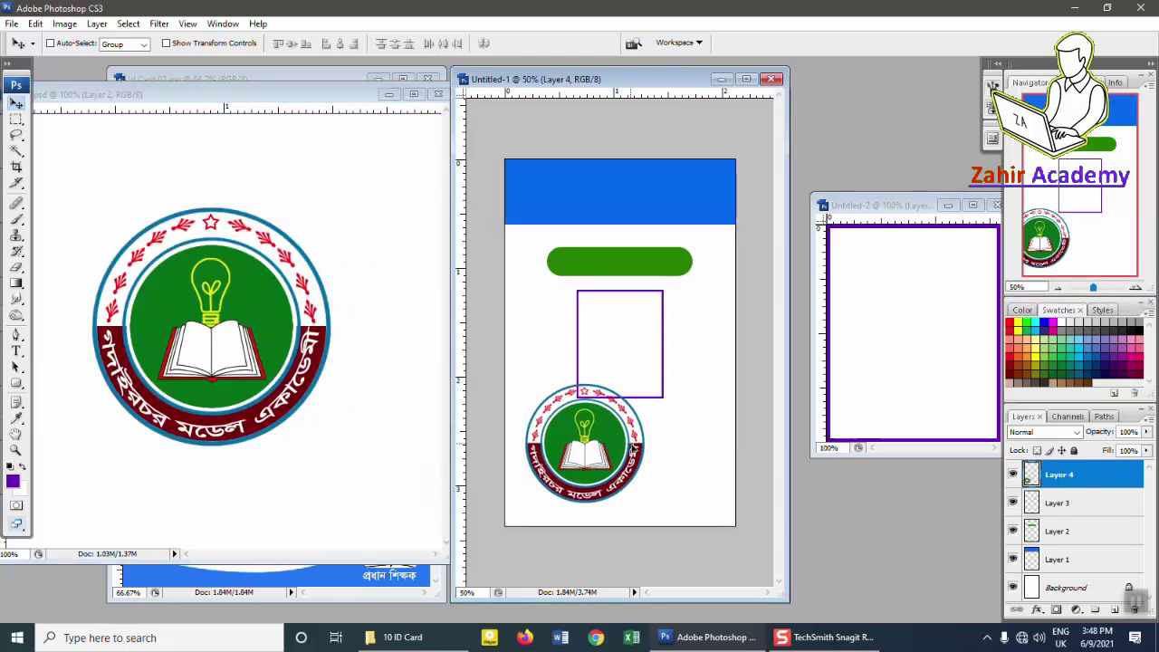
pyautogui.hotkey('ctrl', 't')
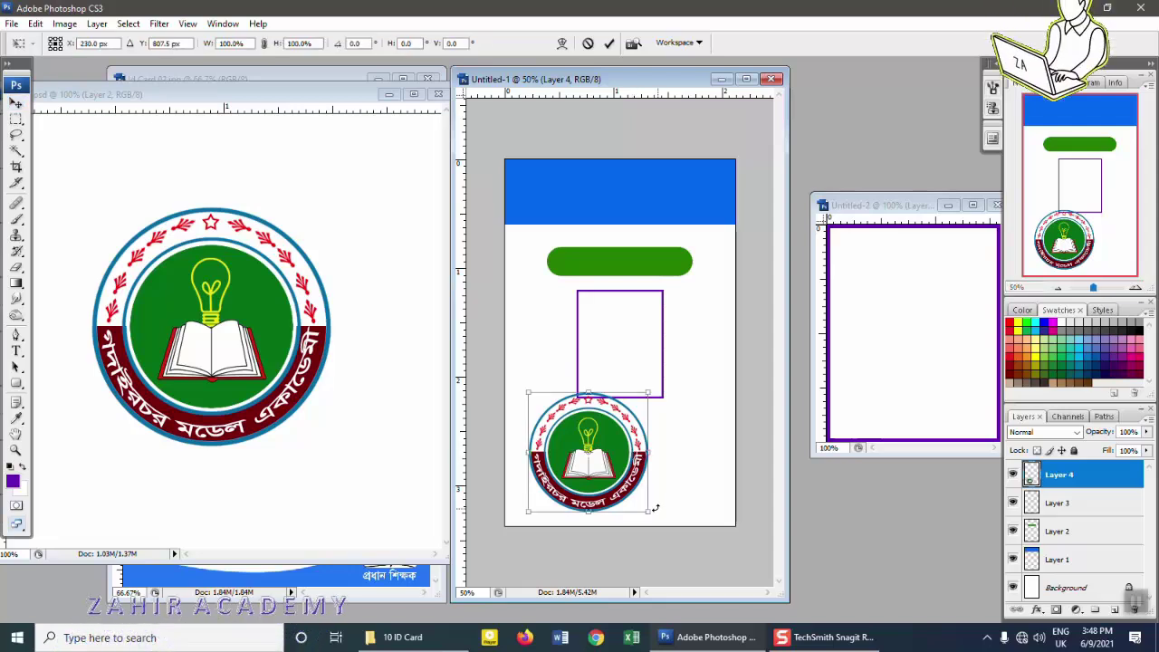
pyautogui.moveTo(647, 511)
pyautogui.mouseDown()
pyautogui.moveTo(599, 455)
pyautogui.moveTo(552, 337)
pyautogui.mouseUp()
pyautogui.press('Return')
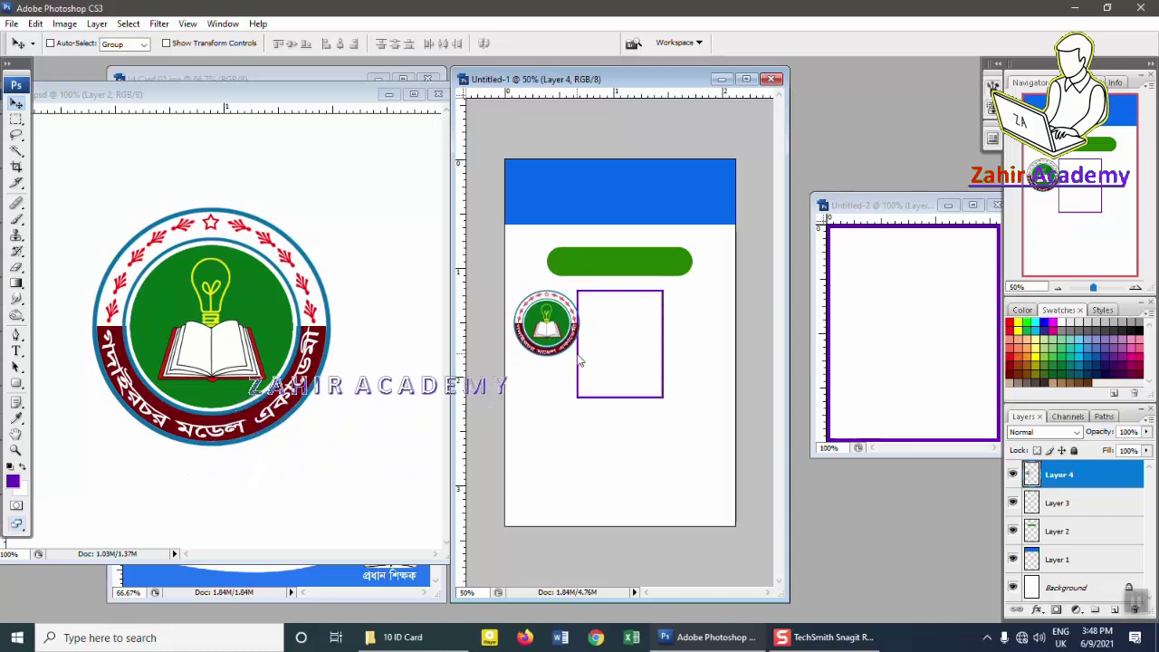
# Step: Select the purple frame layer, nudge the frame right, then select the logo layer
pyautogui.rightClick(580, 361)
pyautogui.click(598, 366)
pyautogui.moveTo(600, 365); pyautogui.dragTo(562, 329)
pyautogui.rightClick(568, 324)
pyautogui.click(589, 331)
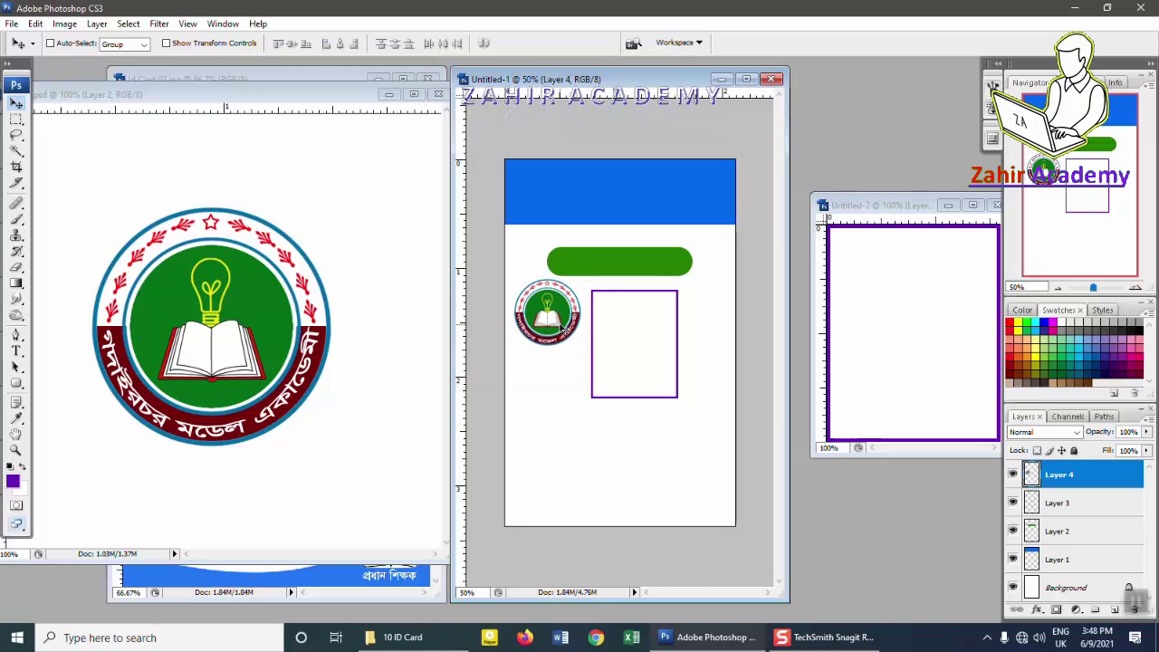
pyautogui.rightClick(597, 303)
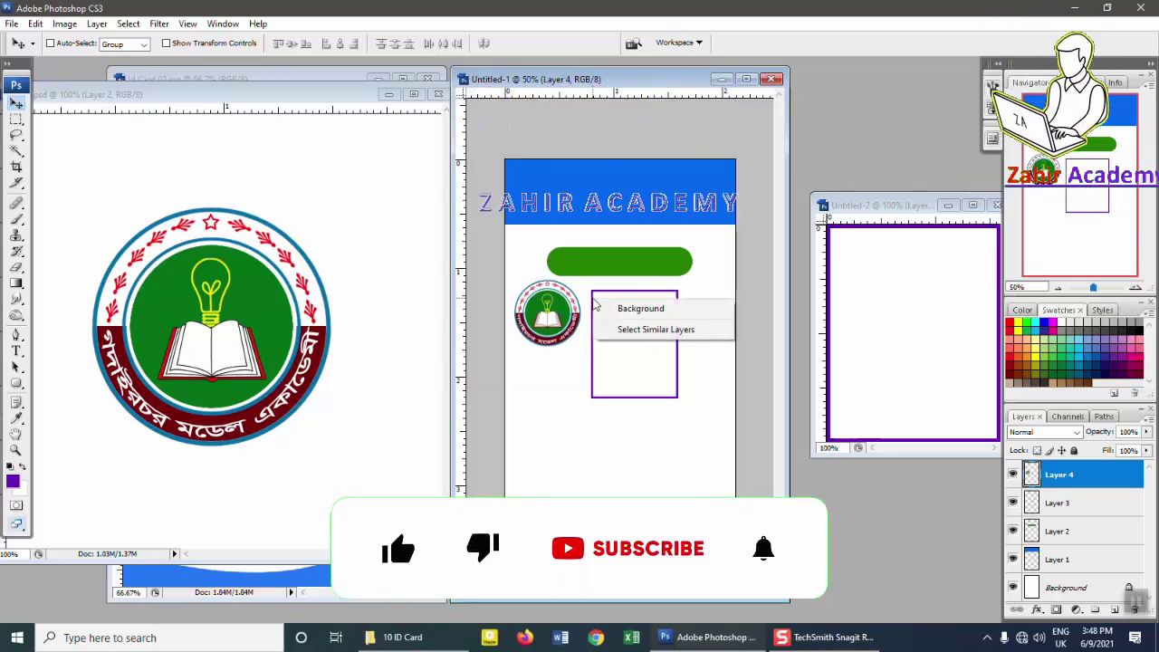
pyautogui.press('Escape')
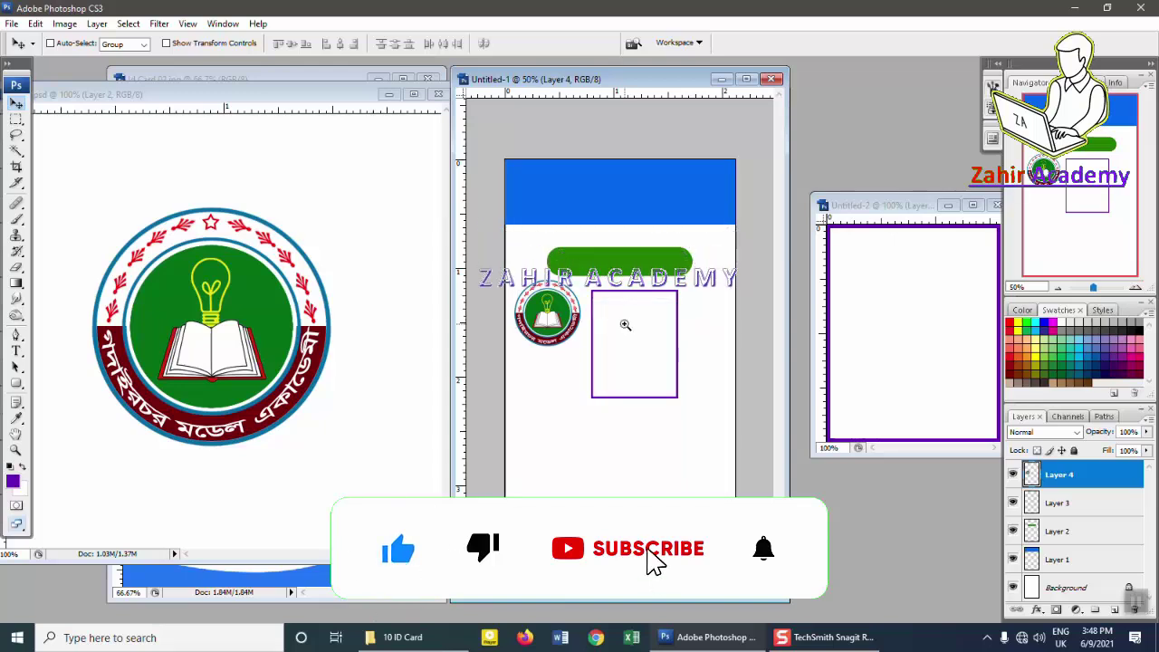
# Step: Zoom in and fine-tune the purple photo frame's position with arrow-key nudges
pyautogui.hotkey('ctrl', '+')
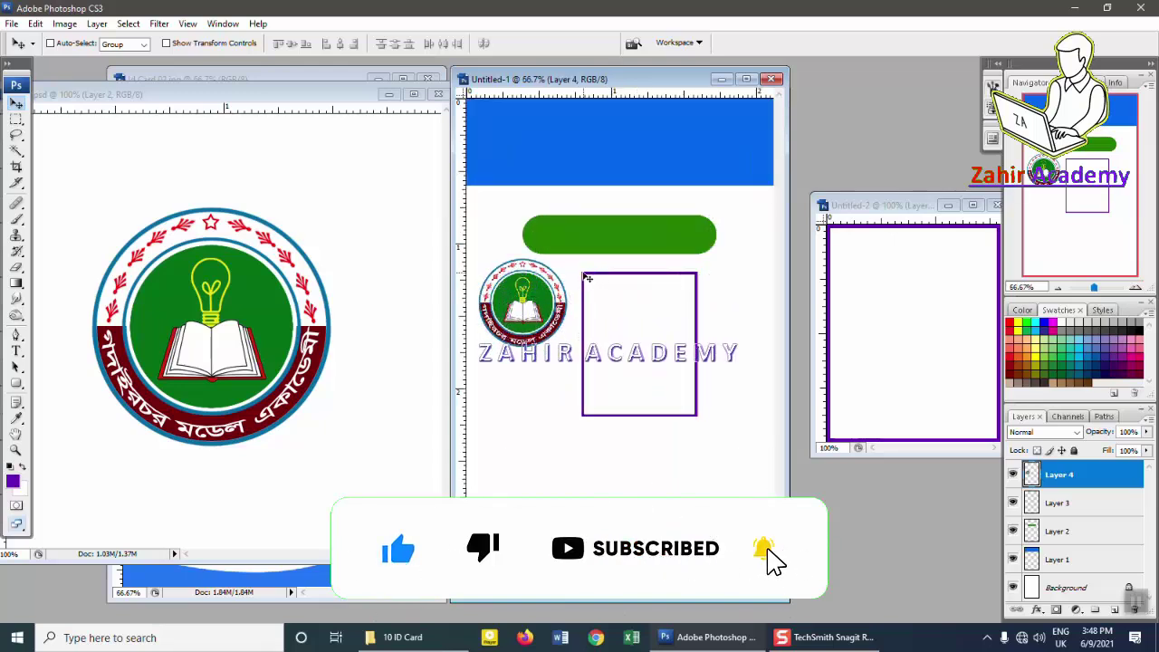
pyautogui.rightClick(587, 278)
pyautogui.click(605, 283)
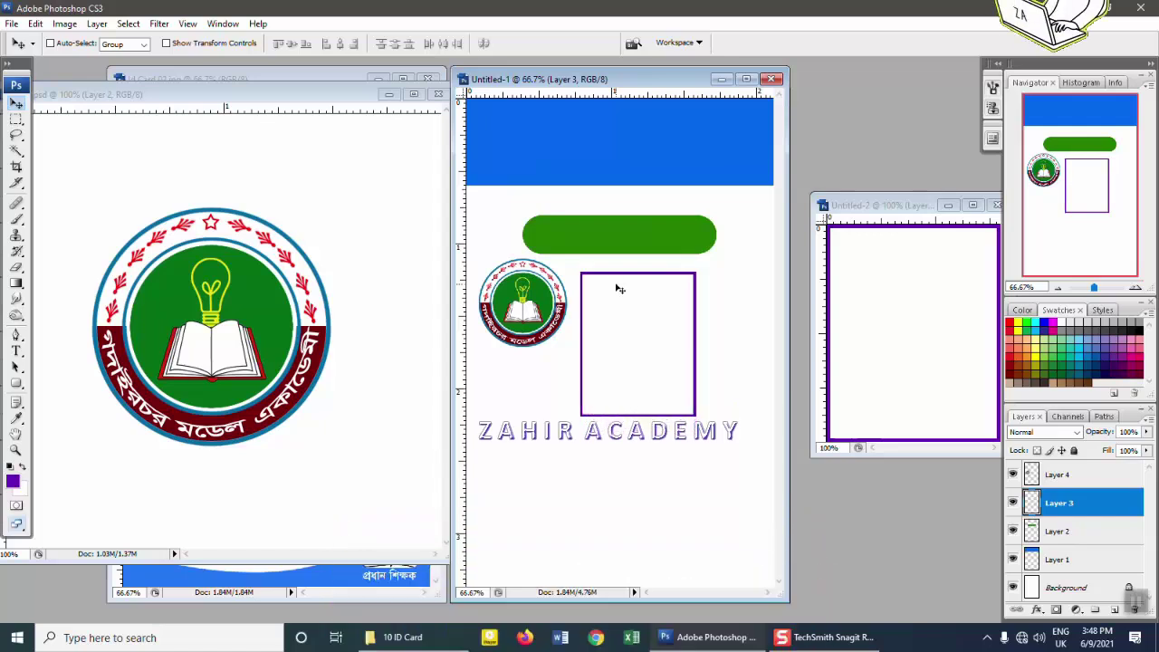
pyautogui.press('Left')
pyautogui.press('Left')
pyautogui.press('Left')
pyautogui.press('Left')
pyautogui.press('Left')
pyautogui.press('Left')
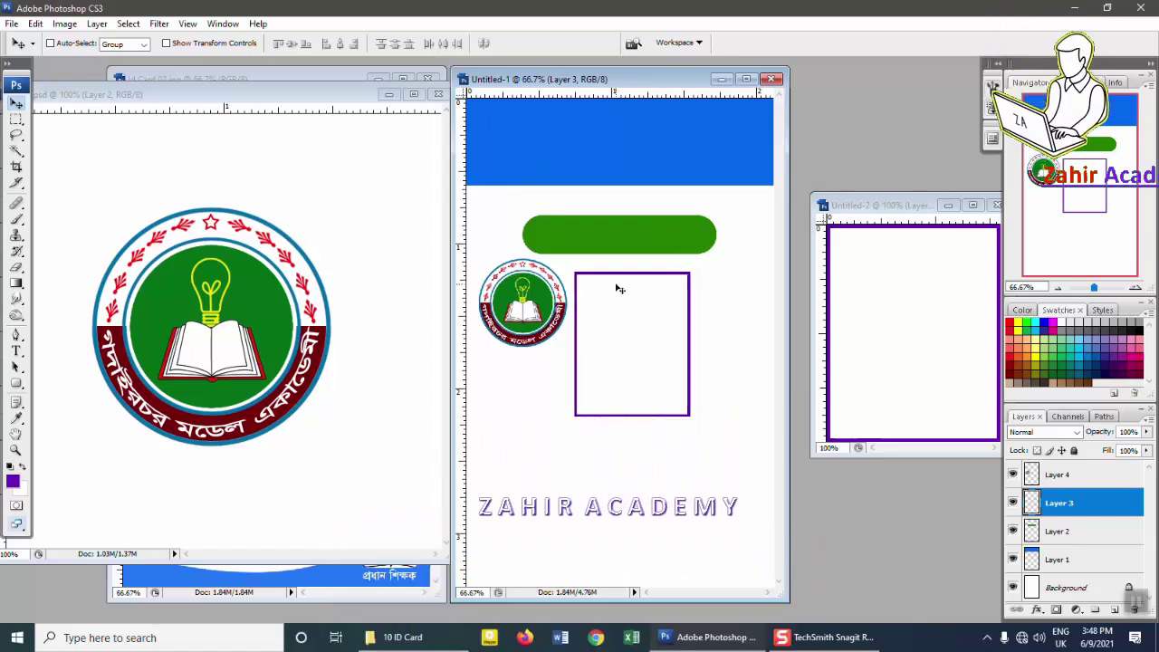
pyautogui.press('Left')
pyautogui.press('Left')
pyautogui.press('Left')
pyautogui.press('Up')
pyautogui.press('Up')
pyautogui.press('Up')
pyautogui.press('Up')
pyautogui.press('Up')
pyautogui.press('Up')
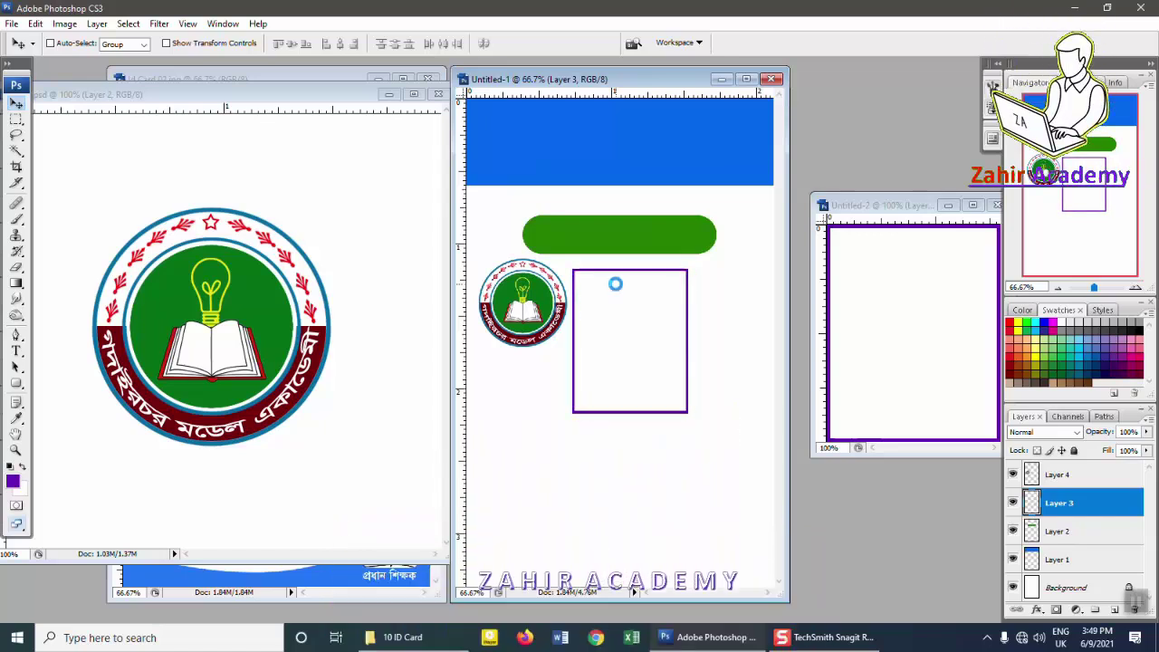
pyautogui.press('Up')
pyautogui.press('Up')
pyautogui.moveTo(617, 290); pyautogui.dragTo(612, 286)
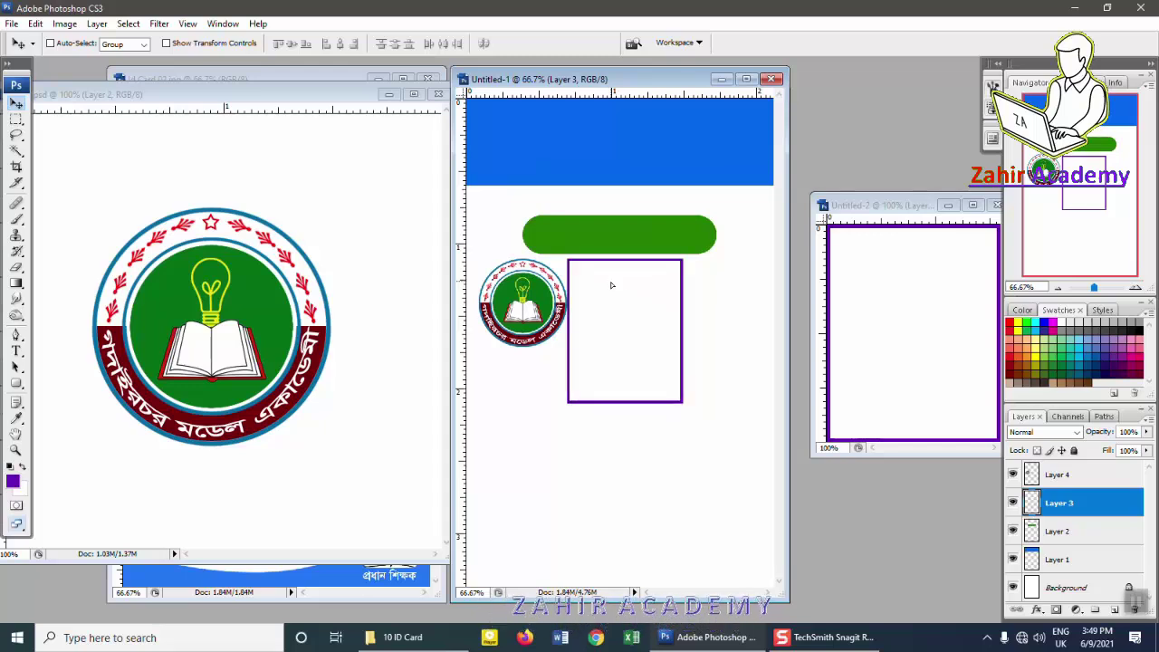
pyautogui.press('Right')
pyautogui.press('Right')
pyautogui.press('Right')
pyautogui.press('Down')
pyautogui.press('Down')
pyautogui.press('Down')
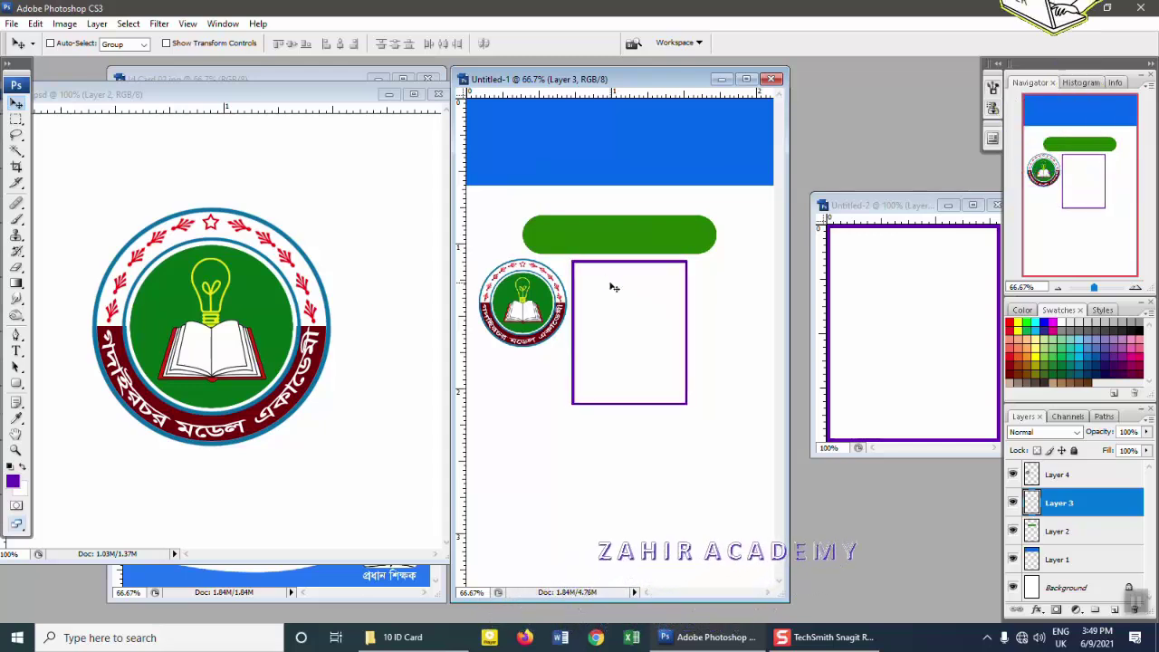
pyautogui.hotkey('ctrl', '-')
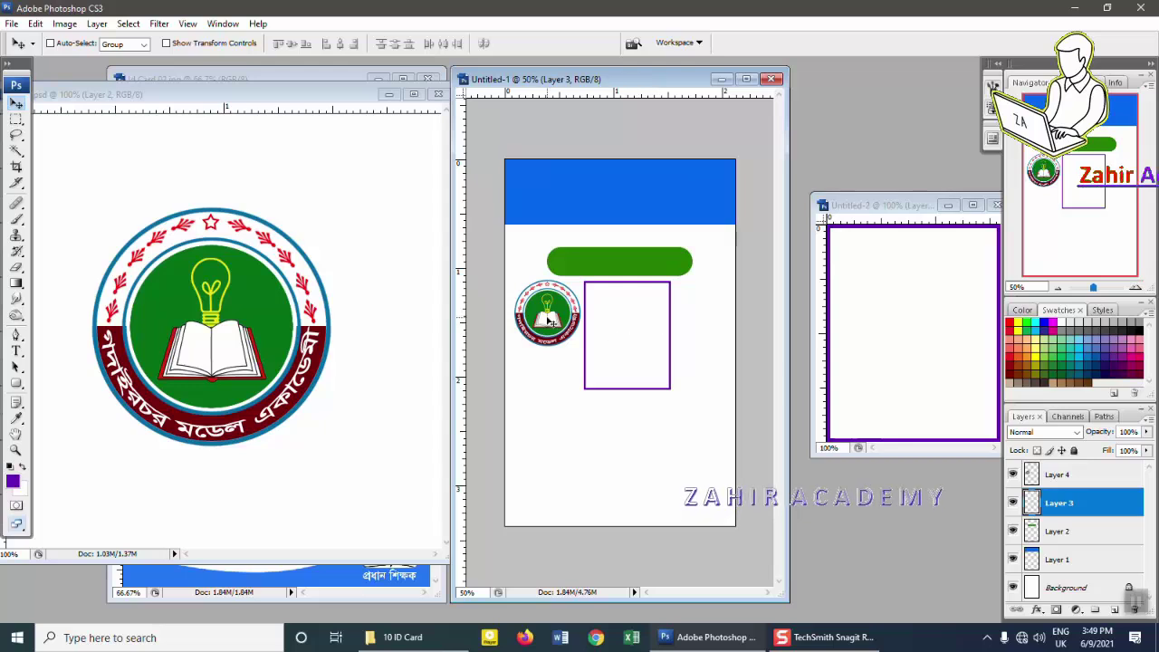
# Step: Shrink the logo on Layer 4 a little more
pyautogui.rightClick(567, 313)
pyautogui.click(586, 323)
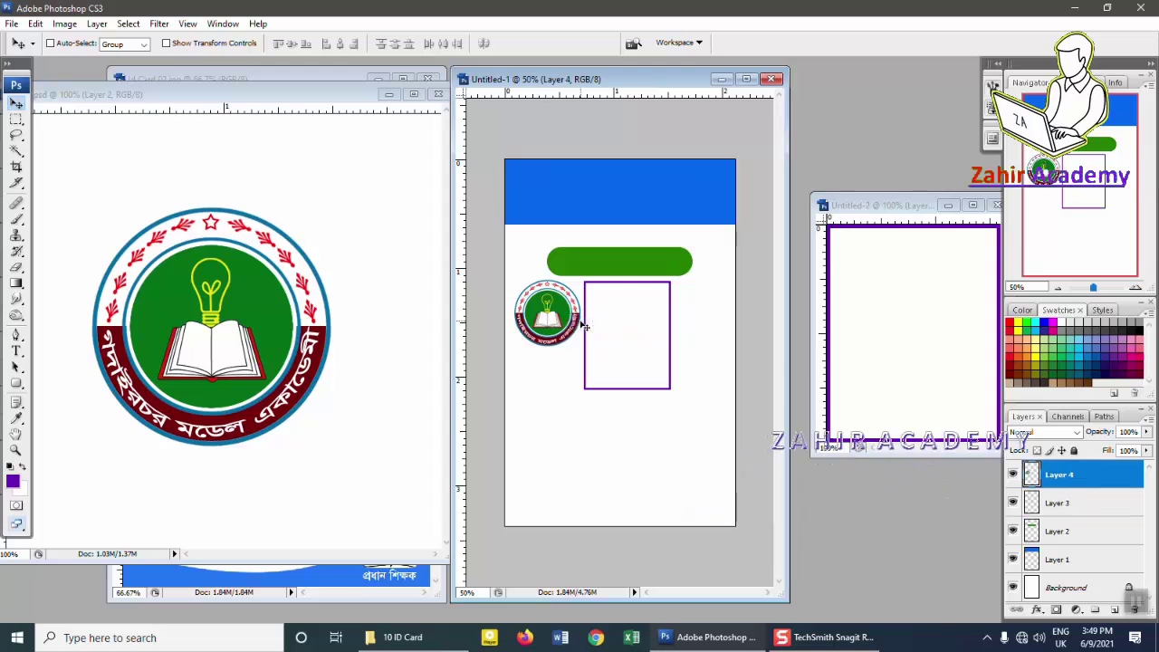
pyautogui.hotkey('ctrl', 't')
pyautogui.moveTo(578, 343); pyautogui.dragTo(556, 338)
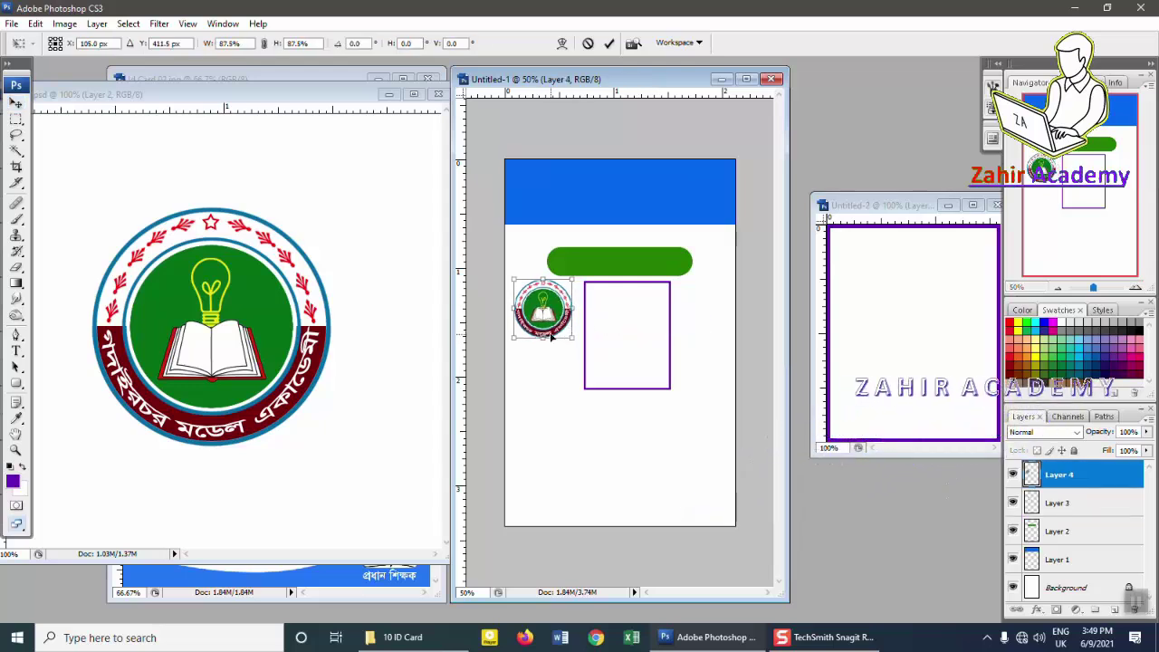
pyautogui.press('Return')
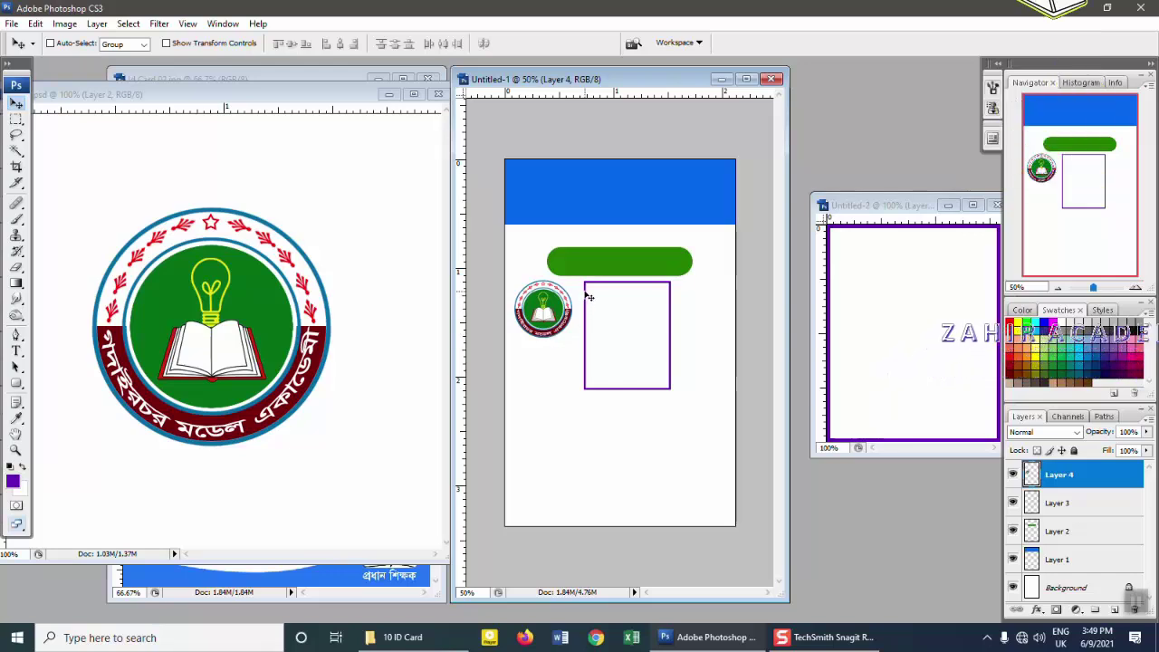
# Step: Nudge the Layer 3 photo frame closer to the logo and minimize Logo.psd
pyautogui.rightClick(588, 297)
pyautogui.click(607, 300)
pyautogui.hotkey('shift', 'Left')
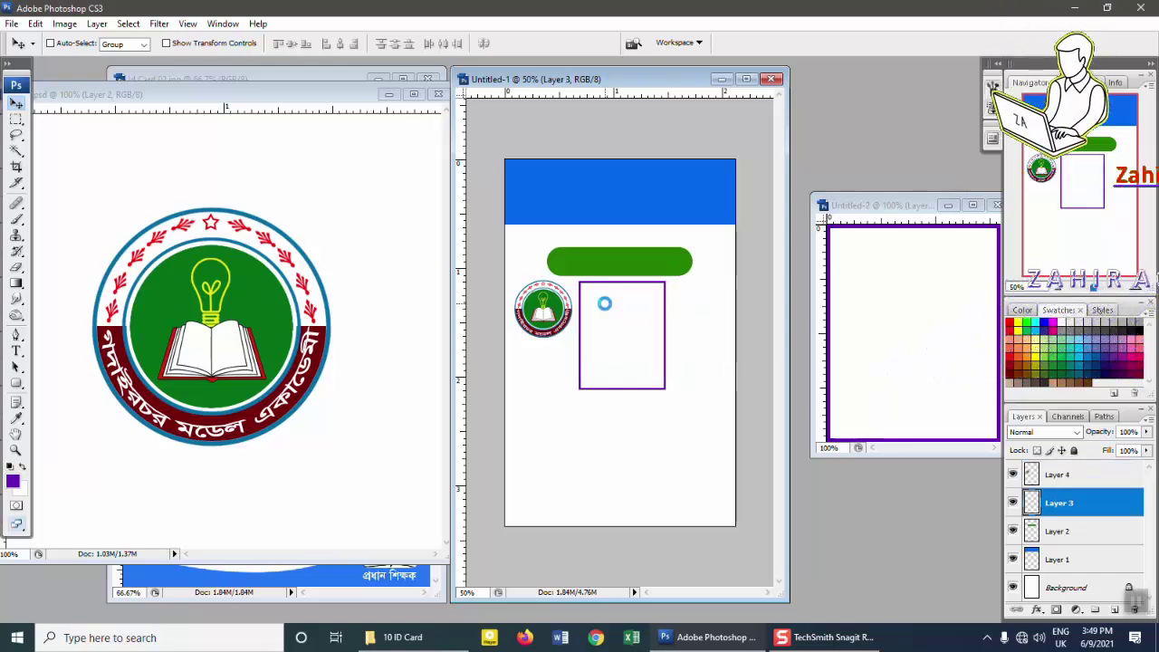
pyautogui.press('Right')
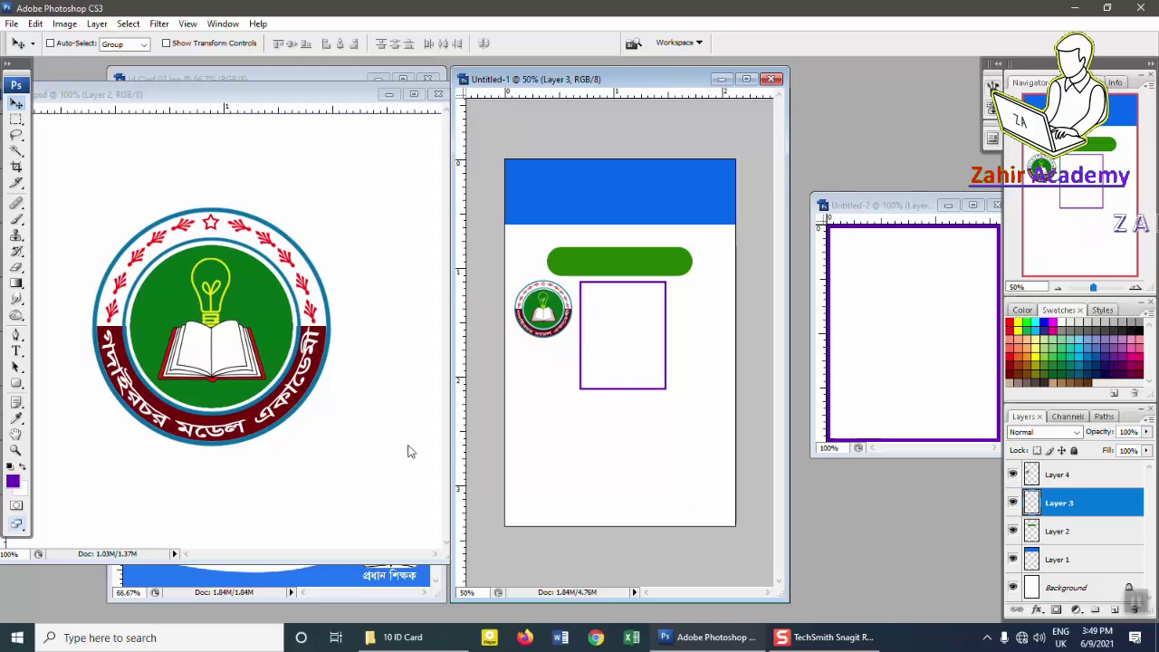
pyautogui.click(387, 95)
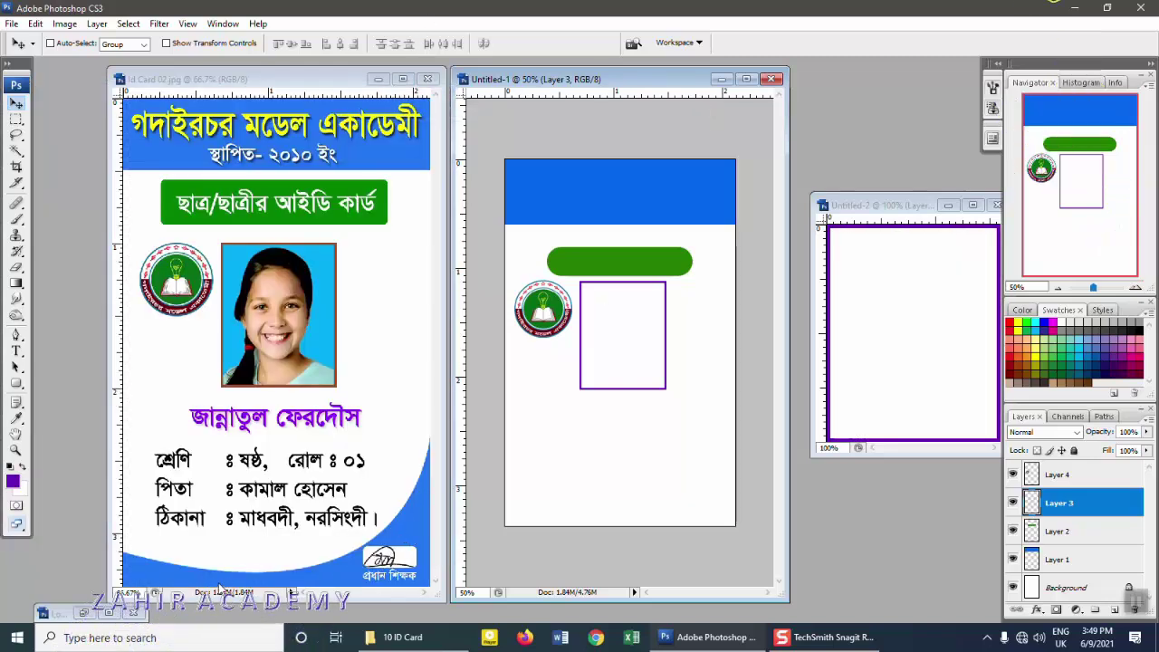
# Step: Draw a curved Pen path across the bottom of the card for the swoosh
pyautogui.moveTo(661, 81); pyautogui.dragTo(657, 79)
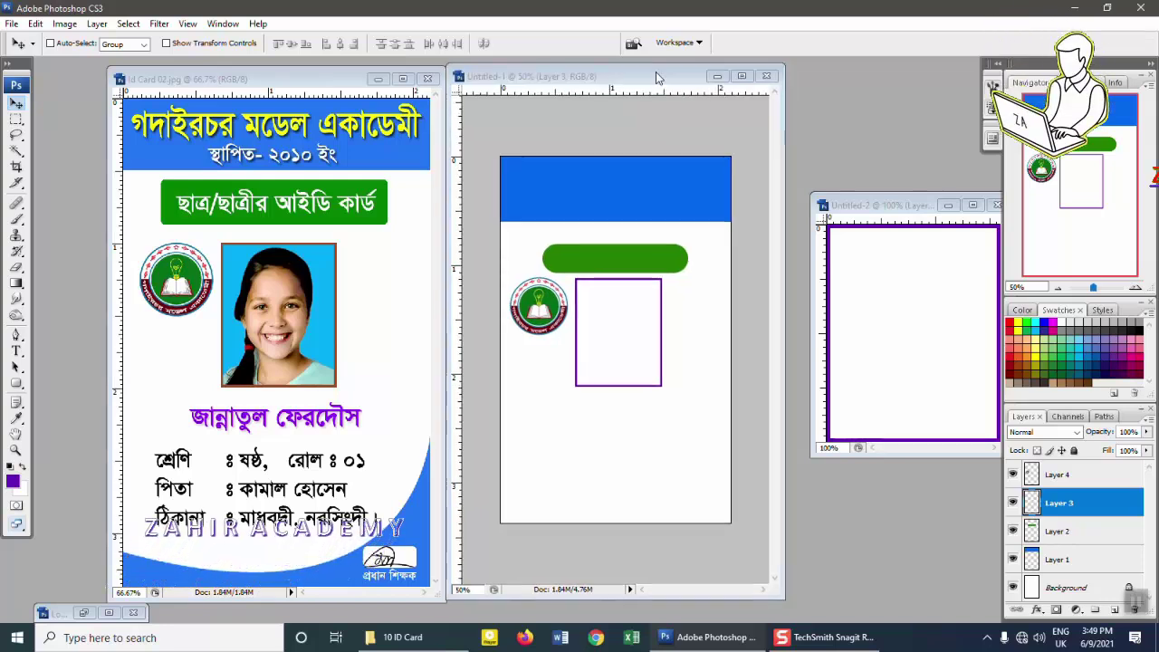
pyautogui.click(17, 337)
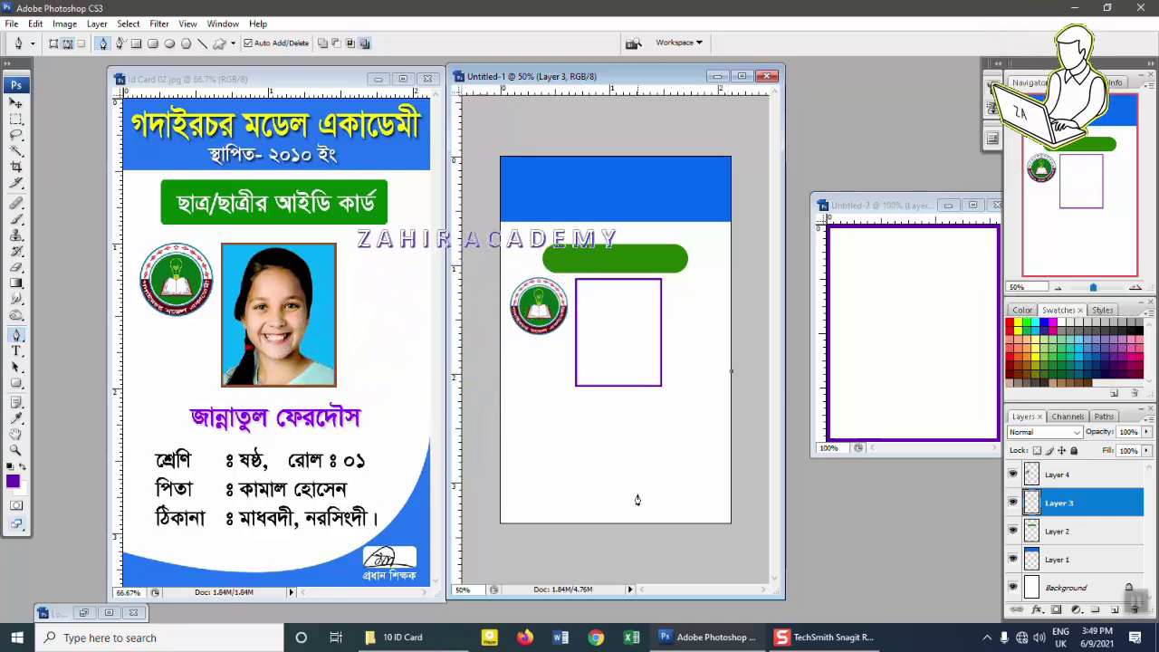
pyautogui.hotkey('ctrl', '-')
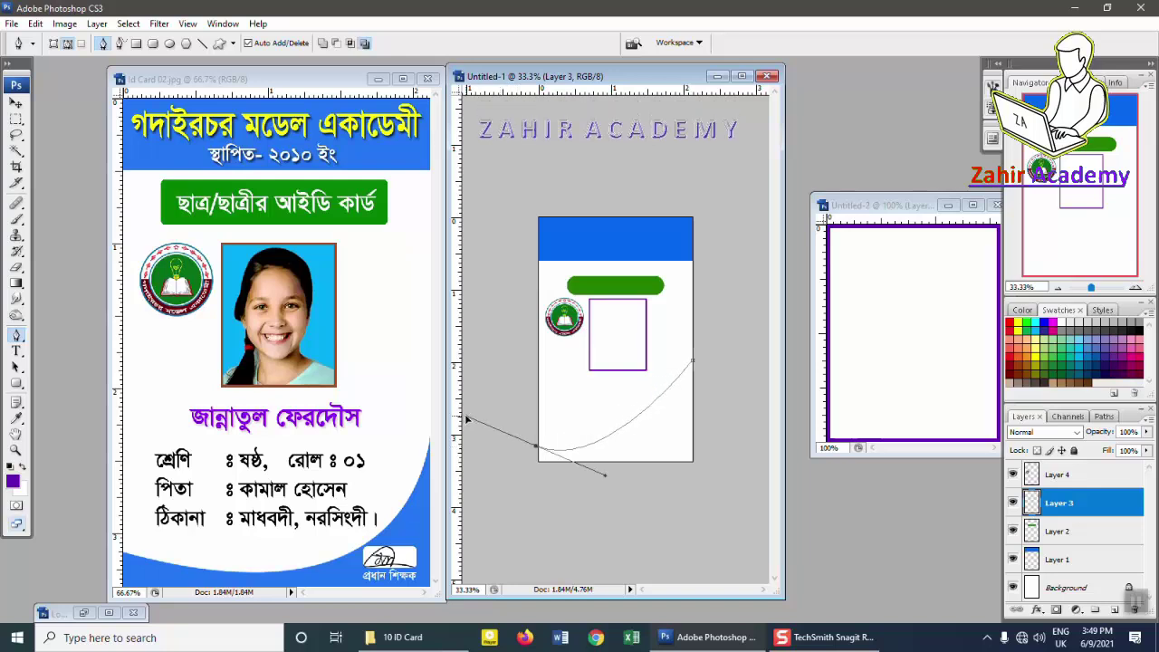
pyautogui.moveTo(467, 419); pyautogui.dragTo(377, 397)
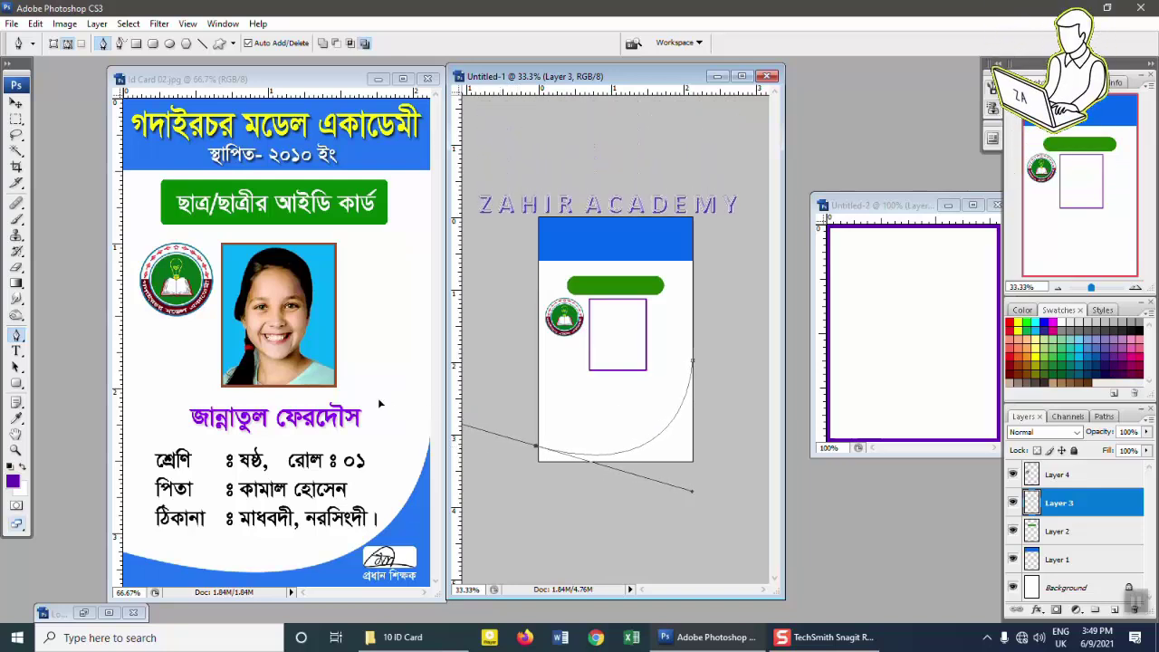
pyautogui.moveTo(379, 403); pyautogui.dragTo(363, 403)
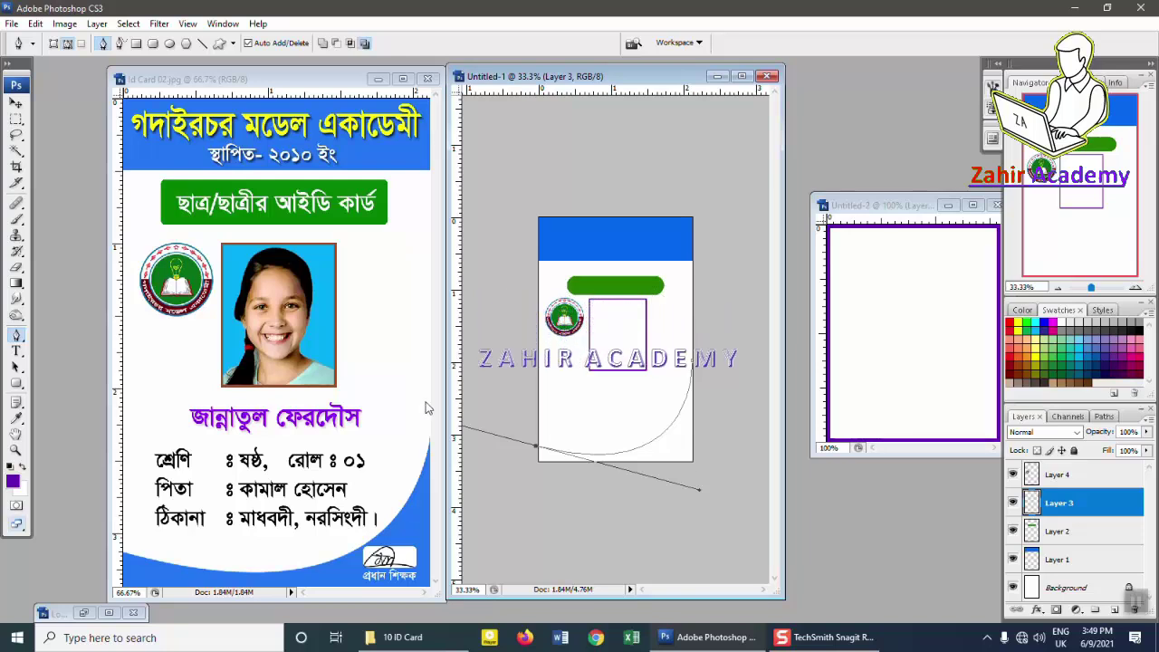
pyautogui.keyDown('alt'); pyautogui.click(536, 449); pyautogui.keyUp('alt')
pyautogui.moveTo(625, 492); pyautogui.dragTo(643, 492)
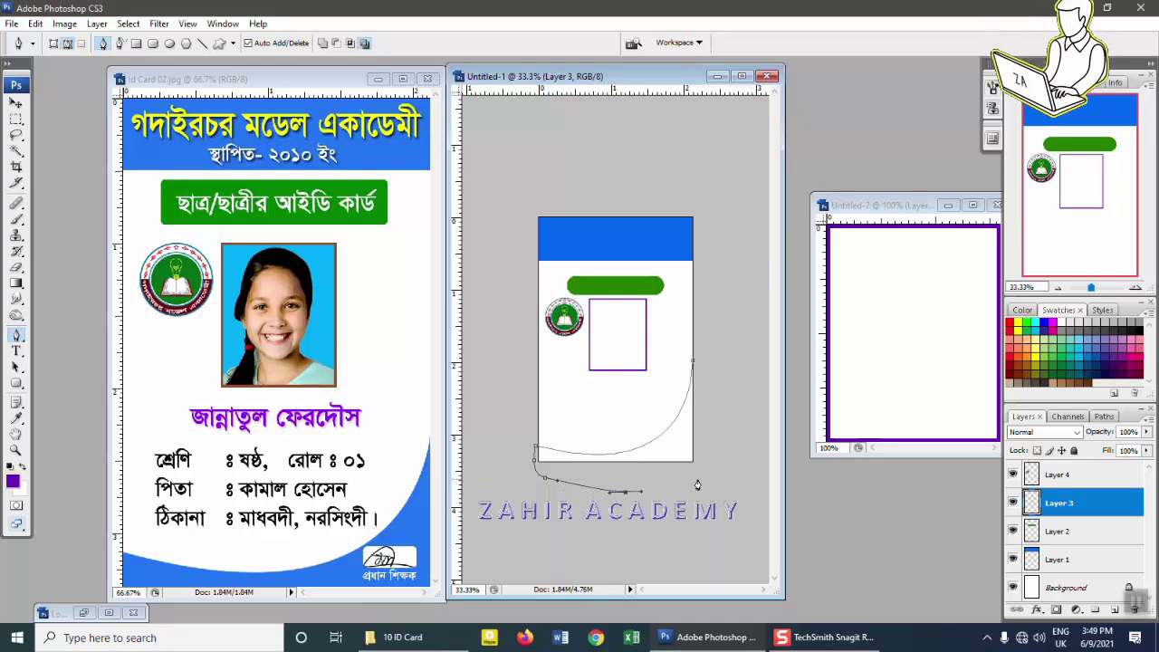
pyautogui.click(698, 471)
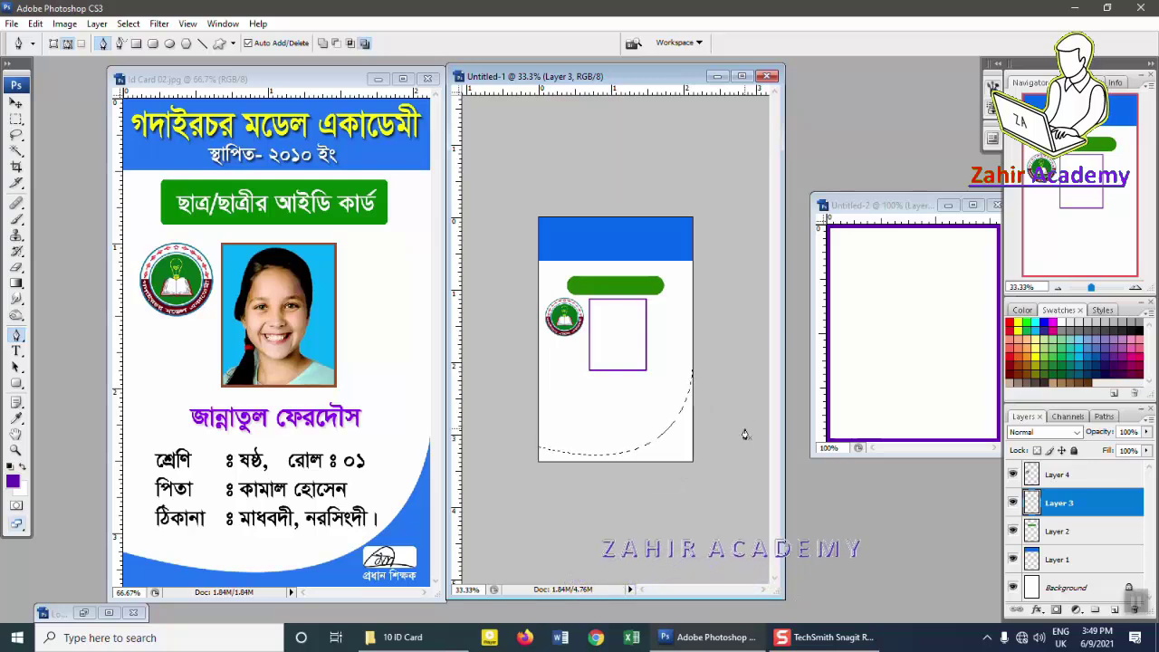
# Step: Add a new layer for the swoosh and set the foreground colour to bright blue
pyautogui.hotkey('ctrl', 'shift', 'n')
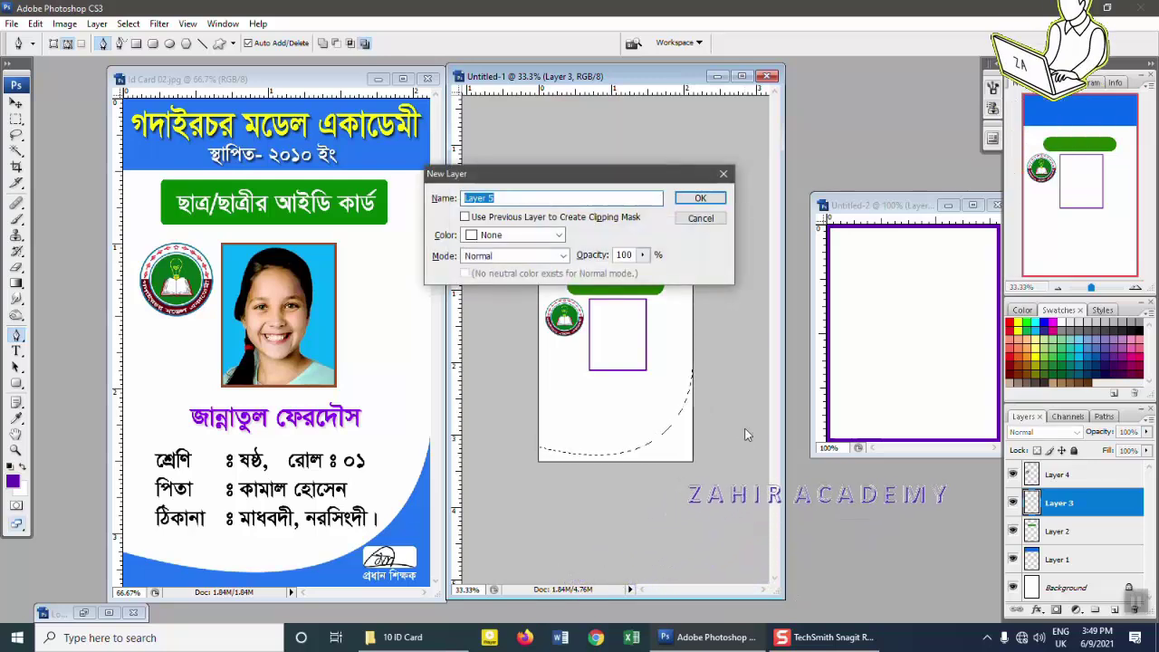
pyautogui.press('Return')
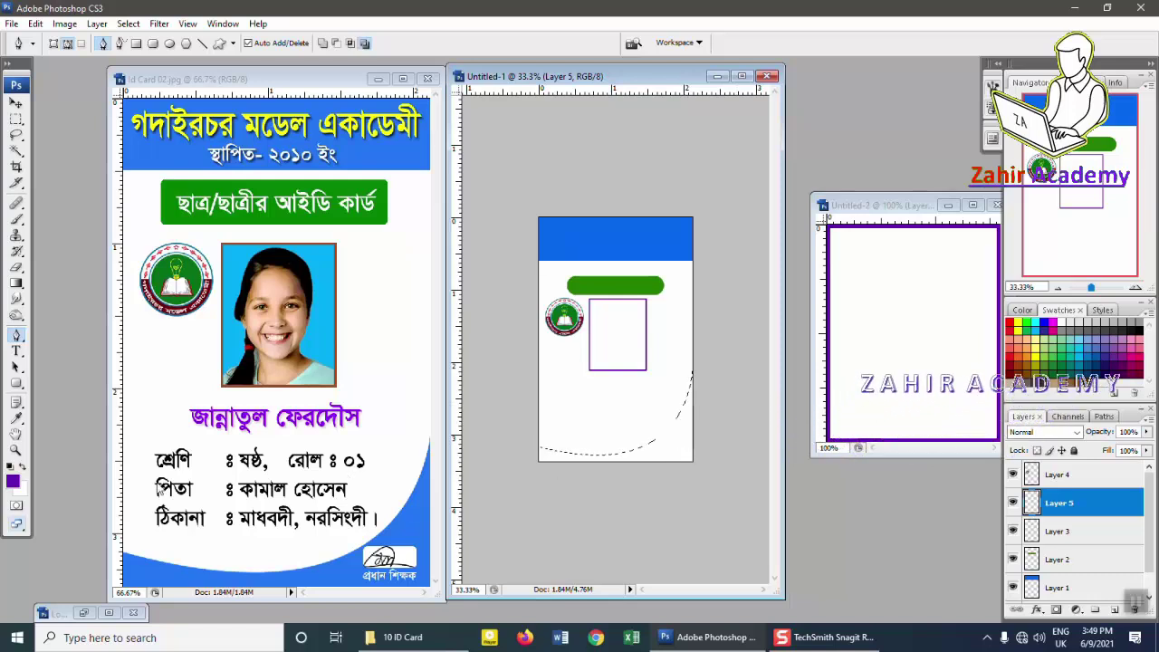
pyautogui.click(12, 481)
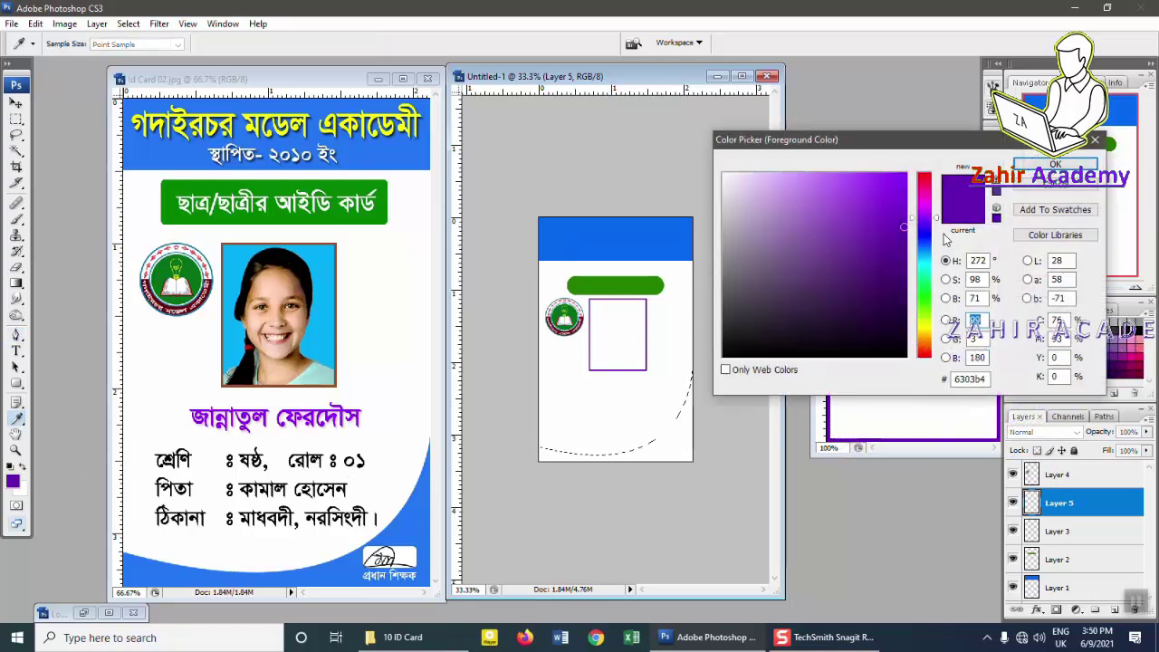
pyautogui.moveTo(923, 218); pyautogui.dragTo(922, 220)
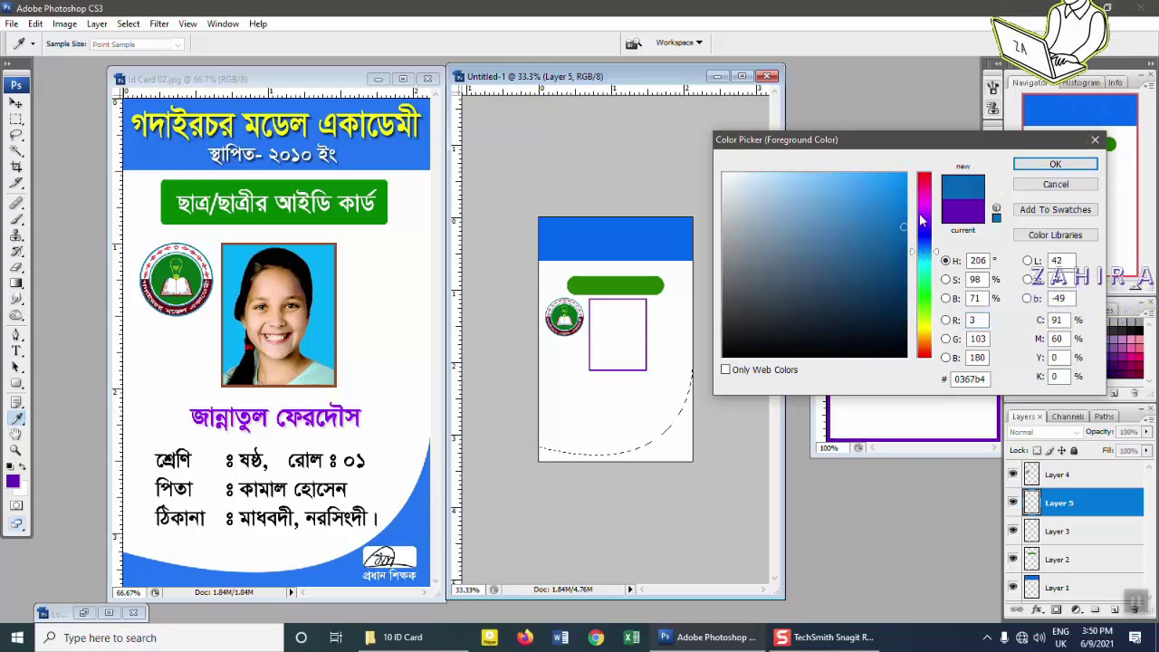
pyautogui.click(903, 202)
pyautogui.press('Return')
pyautogui.press('p')
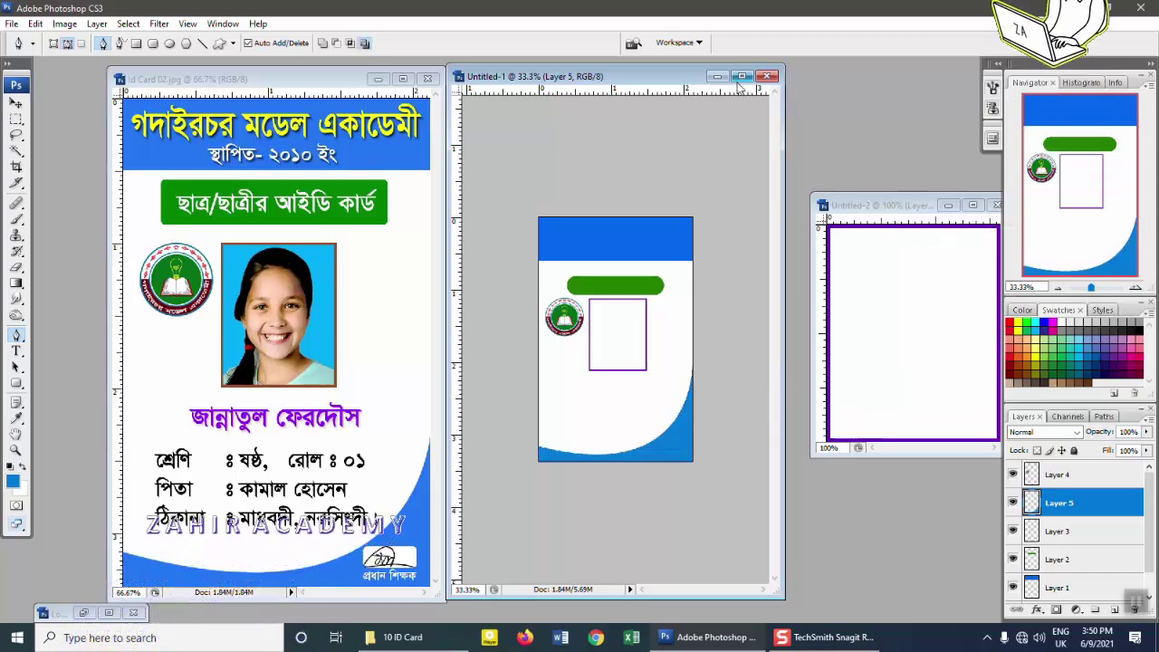
# Step: Maximize the card window to inspect the swoosh, then restore it beside the others
pyautogui.click(739, 80)
pyautogui.keyDown('ctrl'); pyautogui.click(551, 332); pyautogui.keyUp('ctrl')
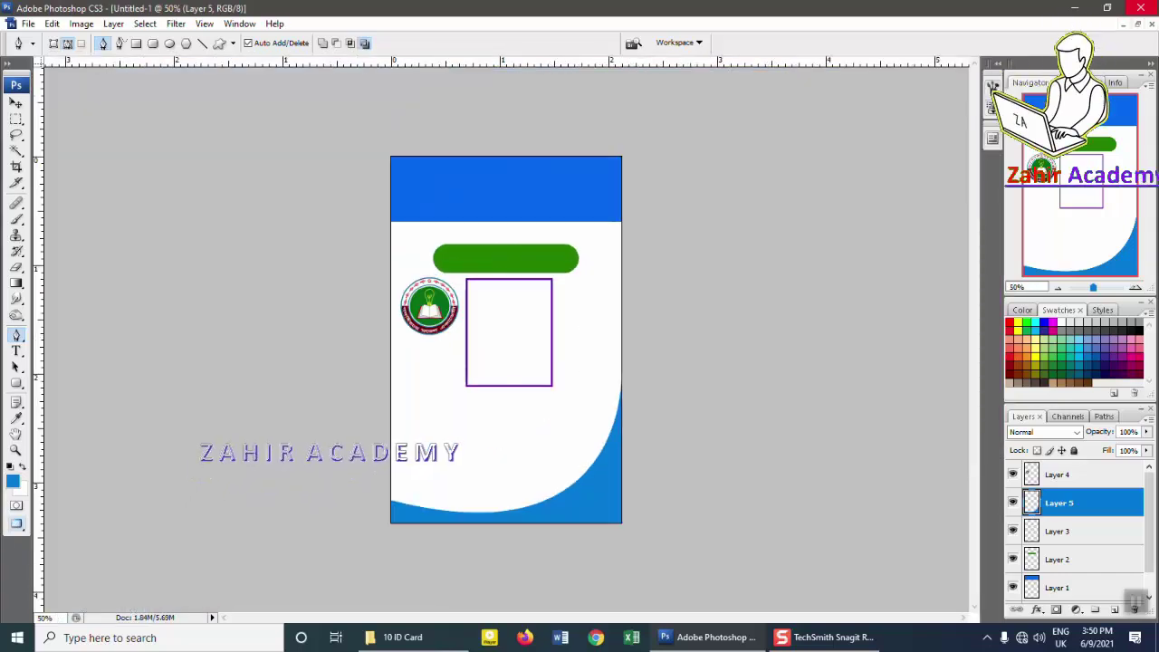
pyautogui.click(1138, 23)
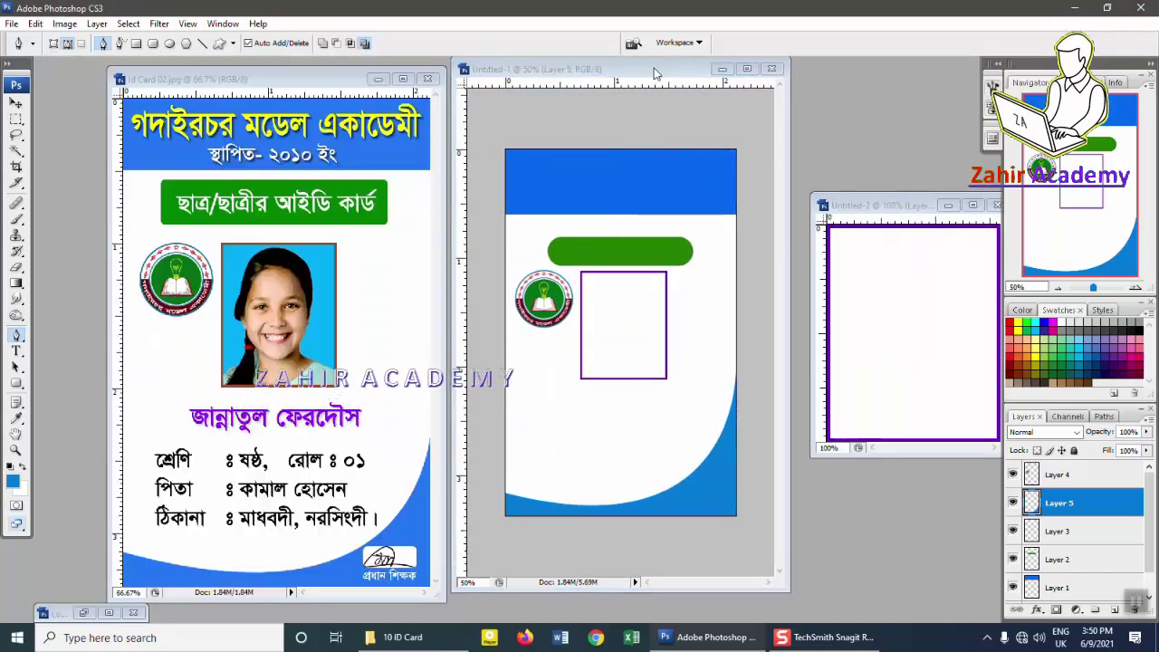
pyautogui.moveTo(656, 73); pyautogui.dragTo(655, 75)
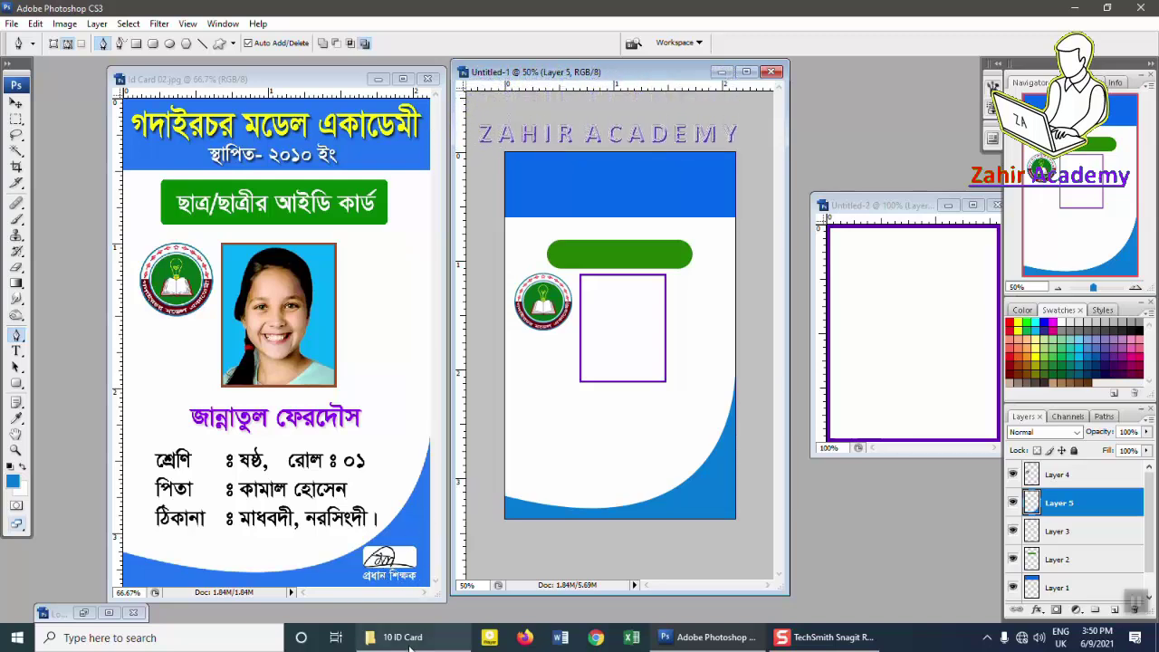
# Step: Open signature.psd and drag the signature onto the card's bottom-right corner
pyautogui.click(12, 23)
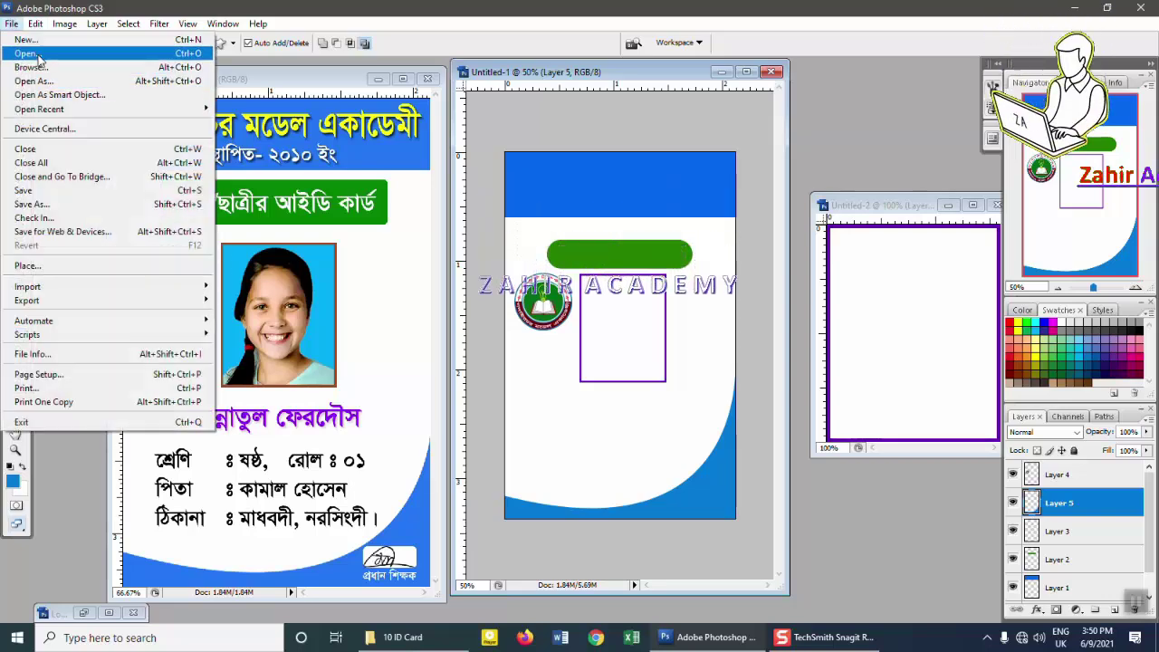
pyautogui.click(27, 54)
pyautogui.doubleClick(583, 276)
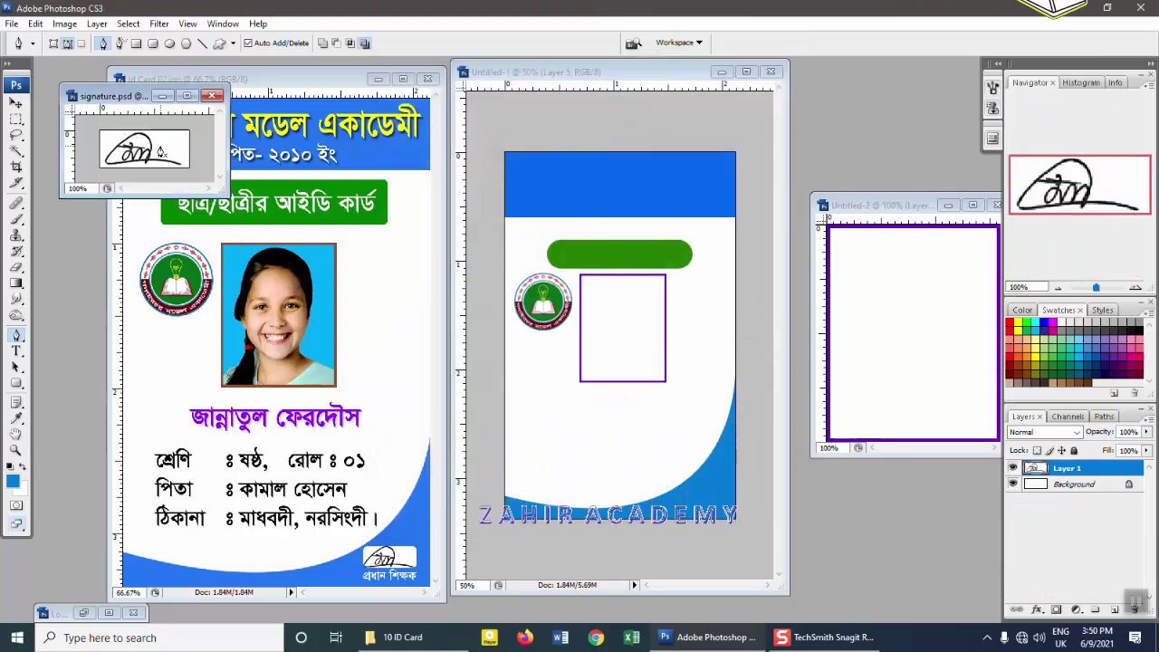
pyautogui.click(18, 102)
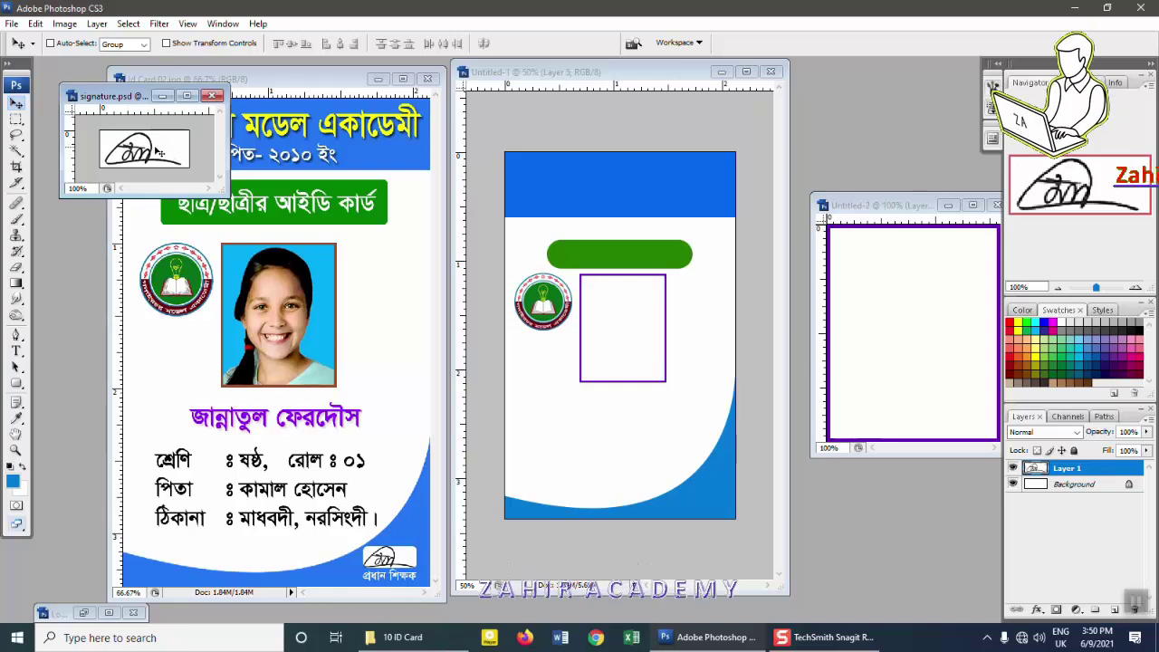
pyautogui.moveTo(144, 150)
pyautogui.mouseDown()
pyautogui.moveTo(668, 424)
pyautogui.moveTo(669, 439)
pyautogui.mouseUp()
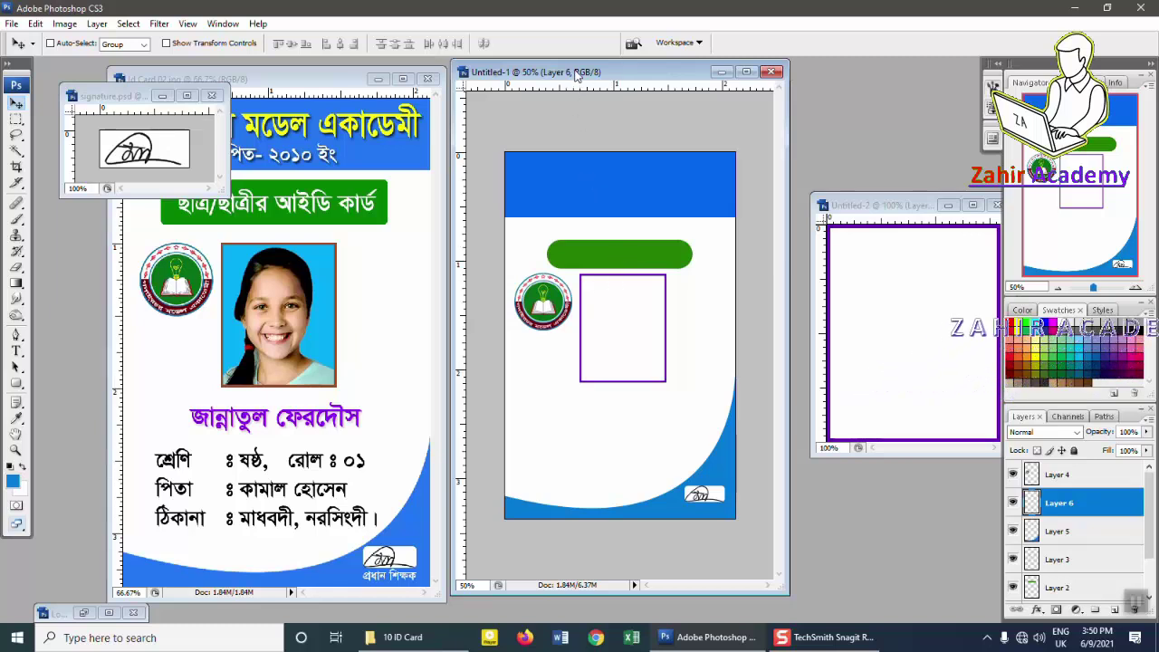
pyautogui.moveTo(577, 75); pyautogui.dragTo(582, 75)
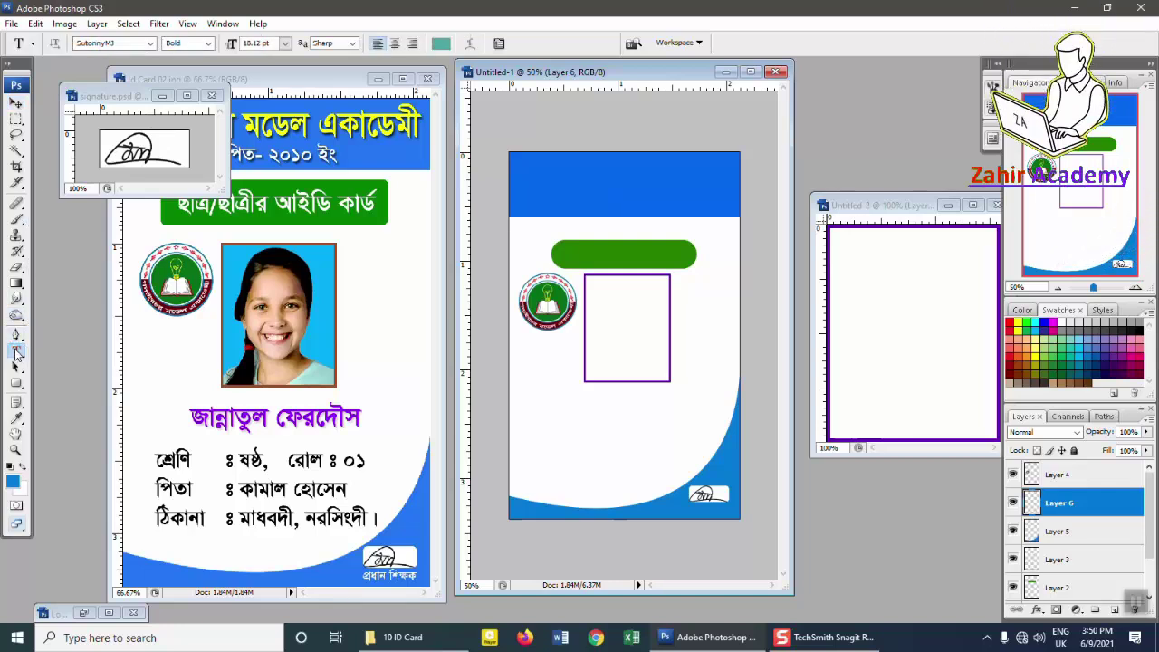
# Step: Minimize the signature window, set the Type size to 18 pt and start text in the blue header
pyautogui.click(169, 97)
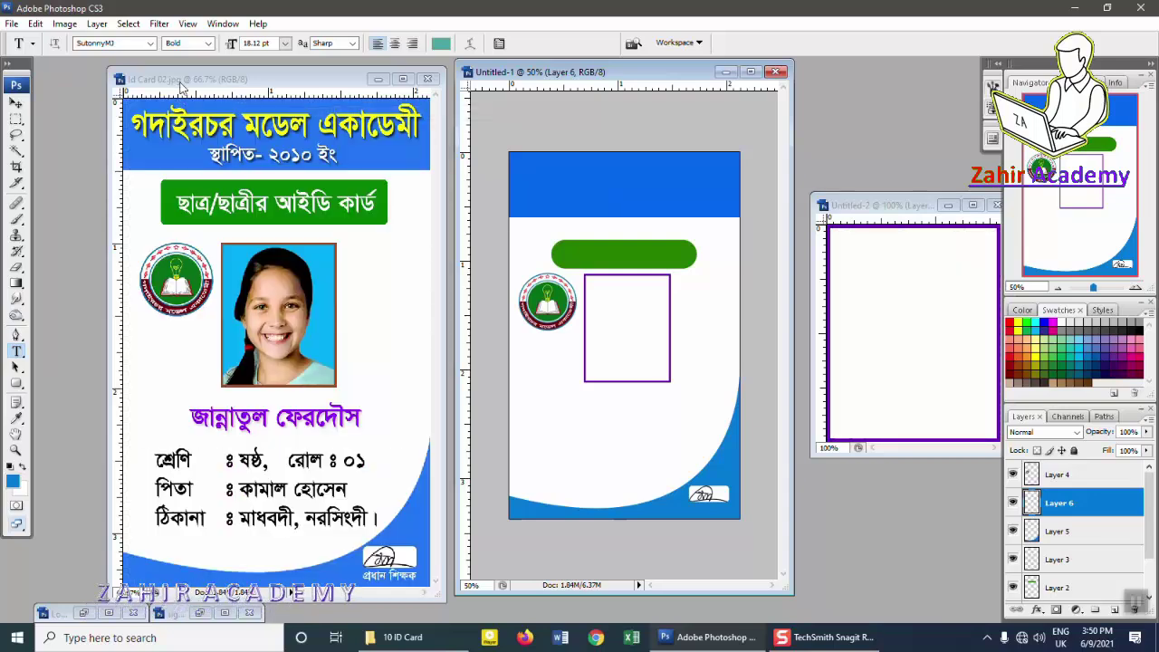
pyautogui.click(116, 43)
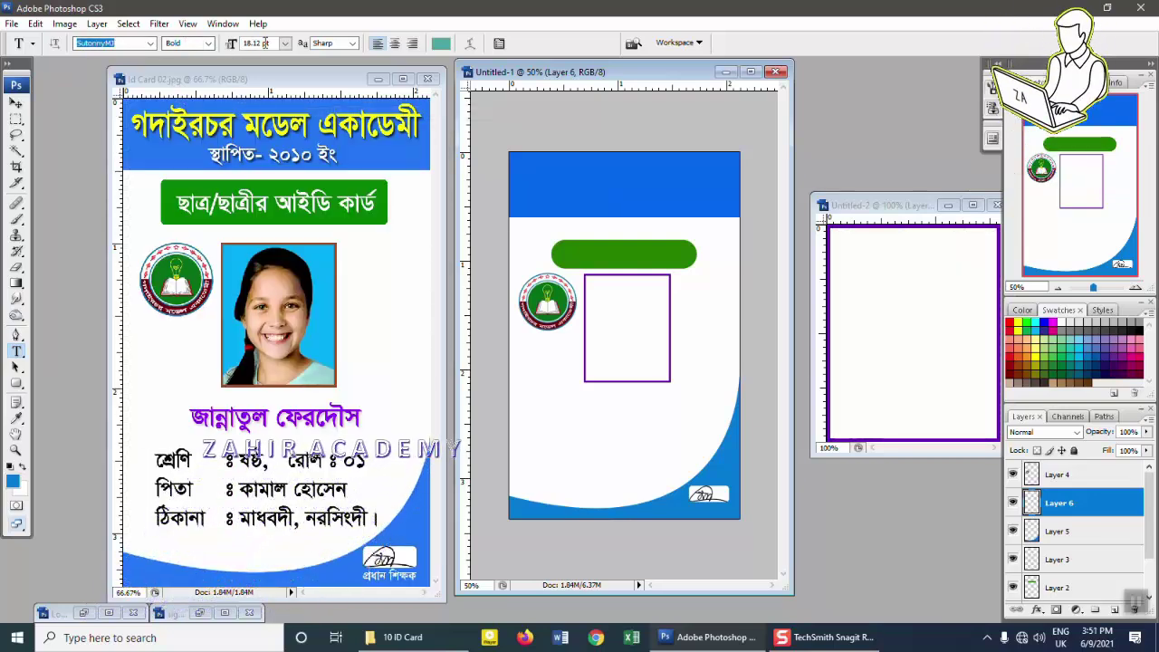
pyautogui.press('Tab')
pyautogui.press('Tab')
pyautogui.write('1')
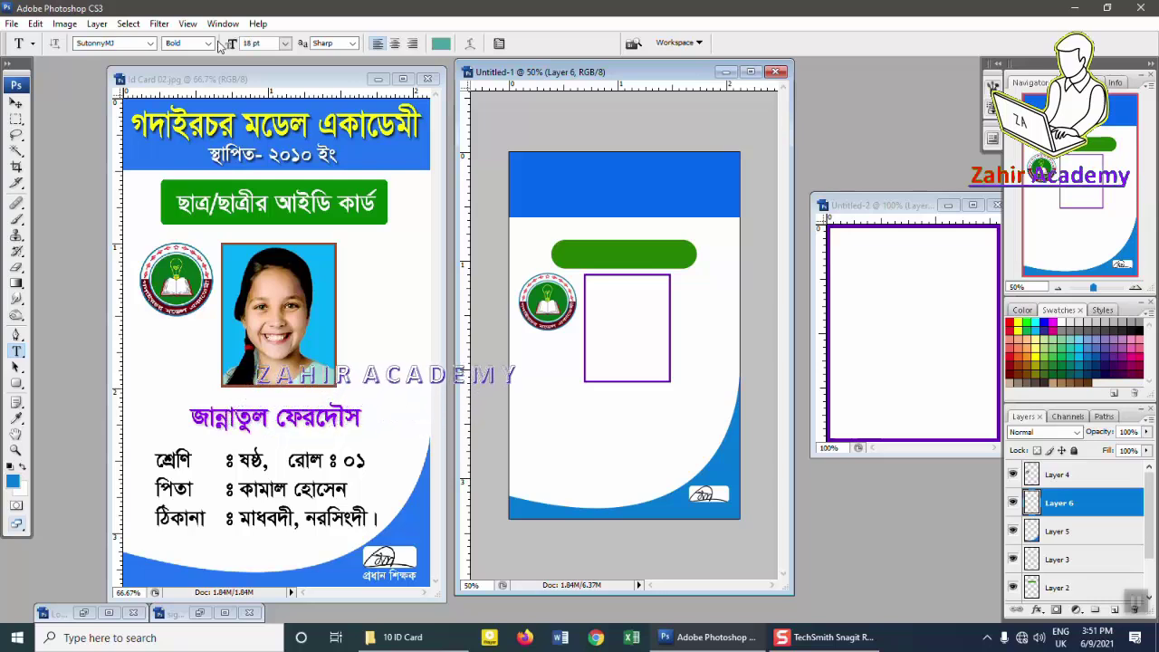
pyautogui.click(523, 184)
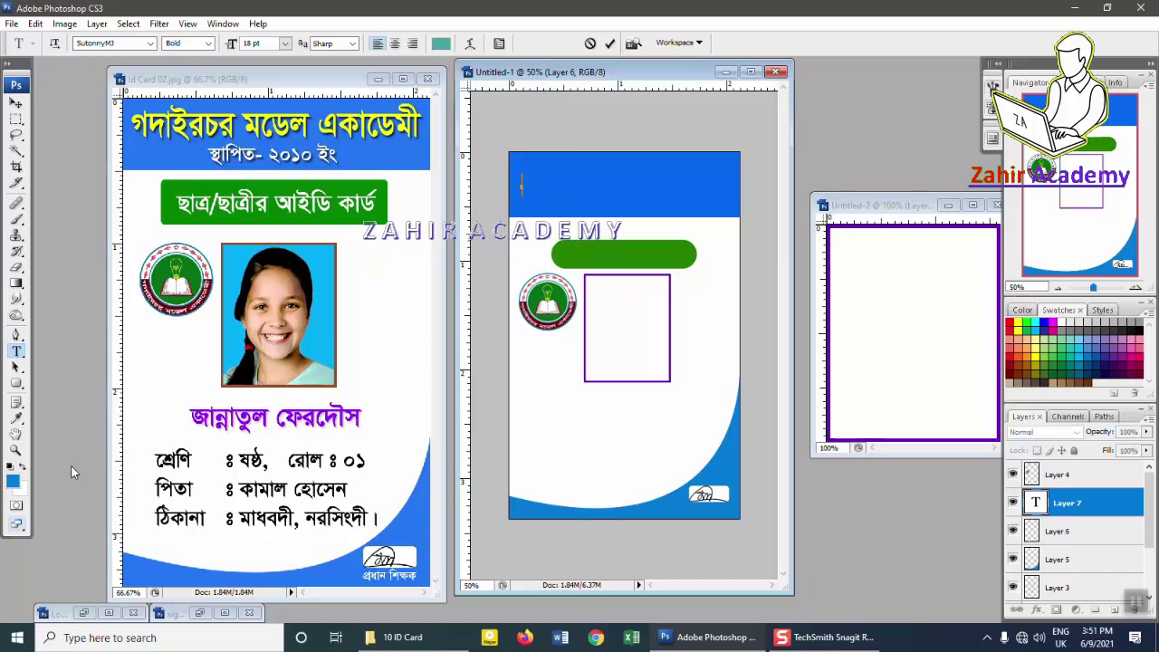
# Step: Set the text colour to bright yellow f6ff01
pyautogui.click(12, 481)
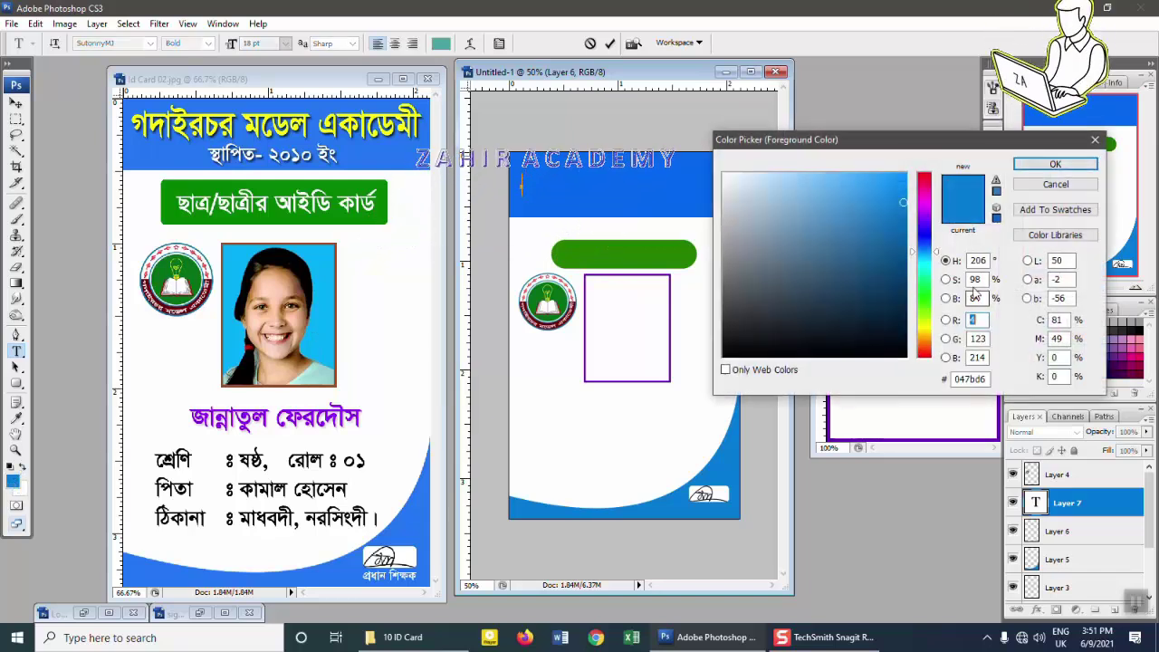
pyautogui.moveTo(924, 251); pyautogui.dragTo(933, 332)
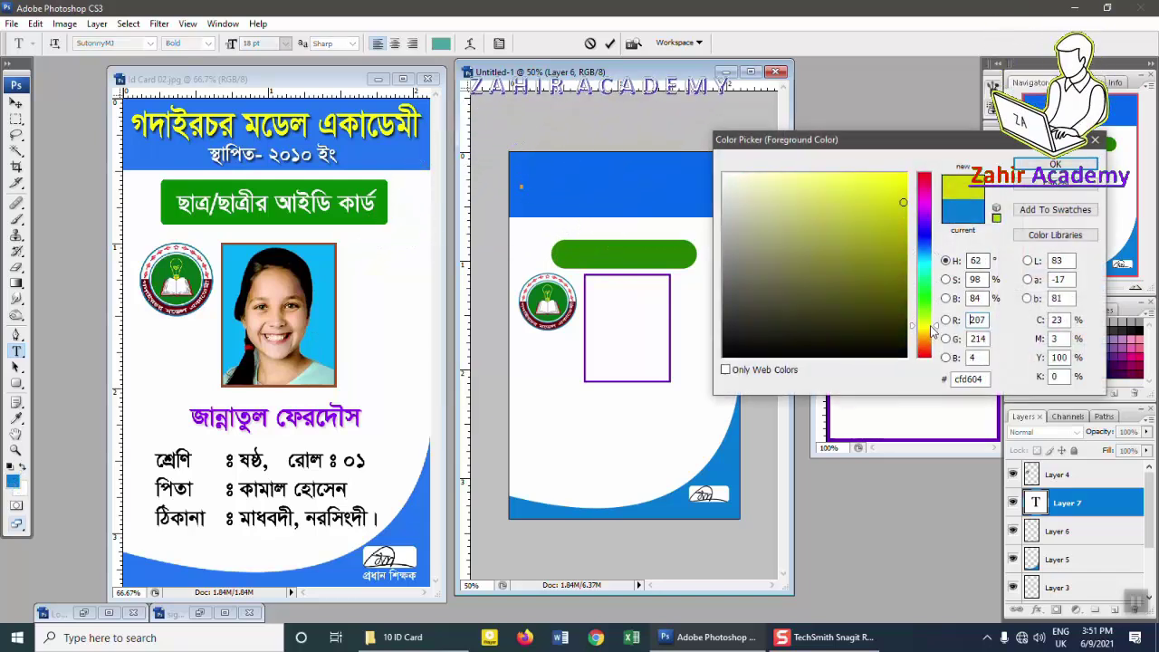
pyautogui.moveTo(903, 202); pyautogui.dragTo(910, 179)
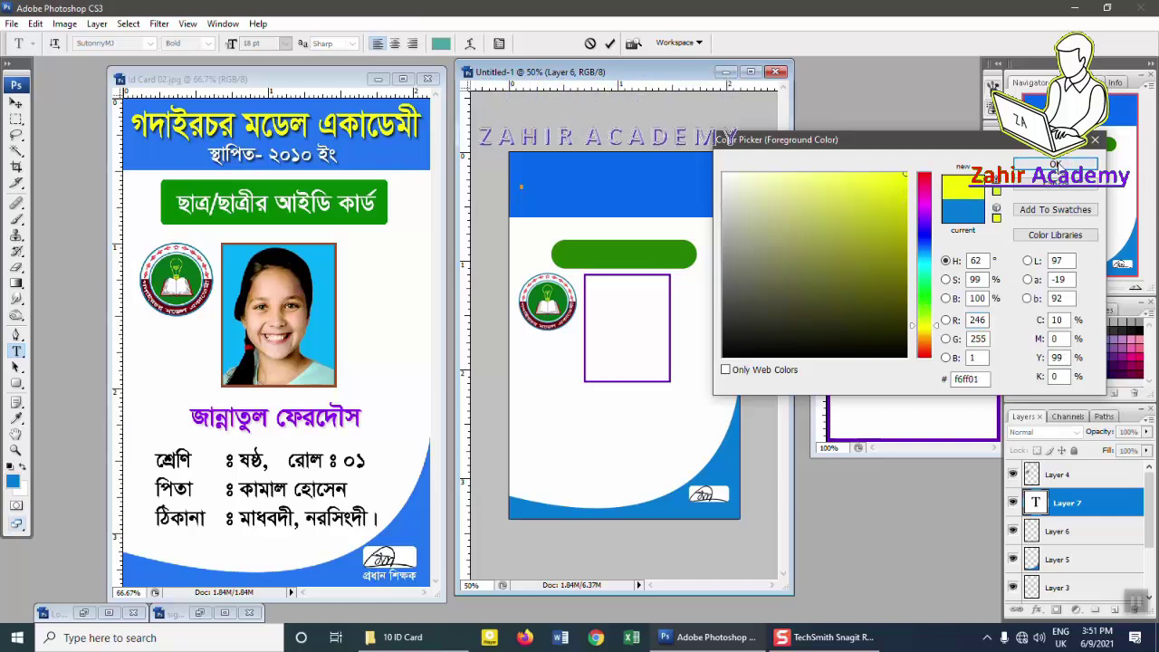
pyautogui.click(1057, 166)
pyautogui.hotkey('ctrl', 'shift', 'Down')
pyautogui.hotkey('ctrl', 'shift', 'Down')
pyautogui.hotkey('ctrl', 'shift', 'Down')
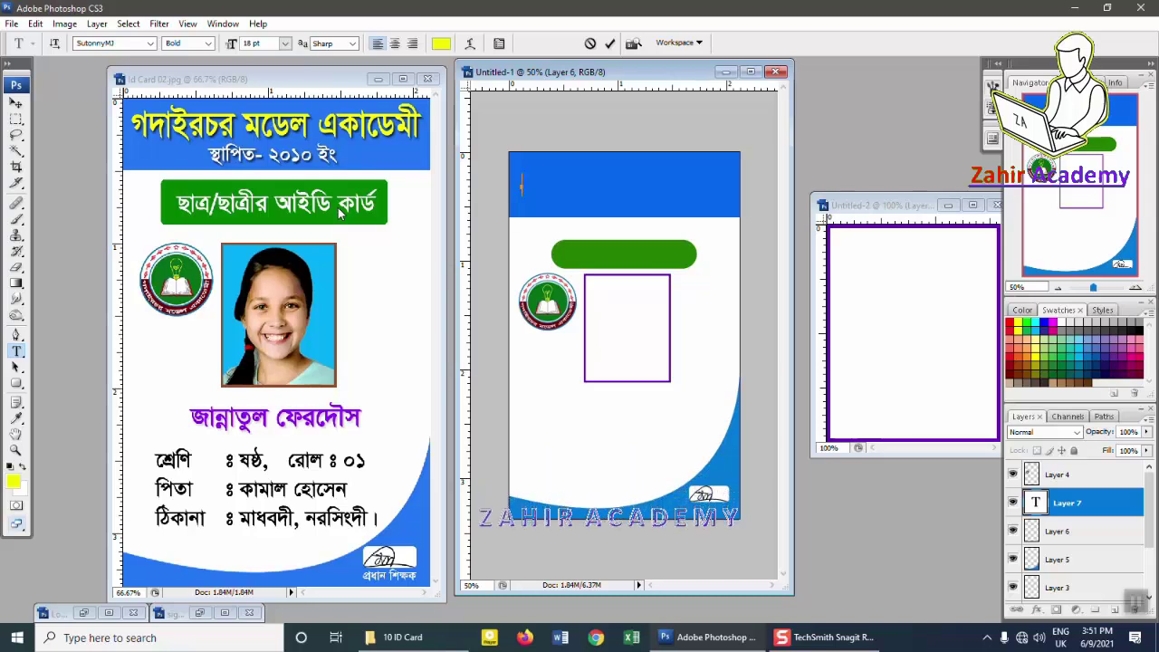
pyautogui.click(399, 638)
pyautogui.doubleClick(246, 181)
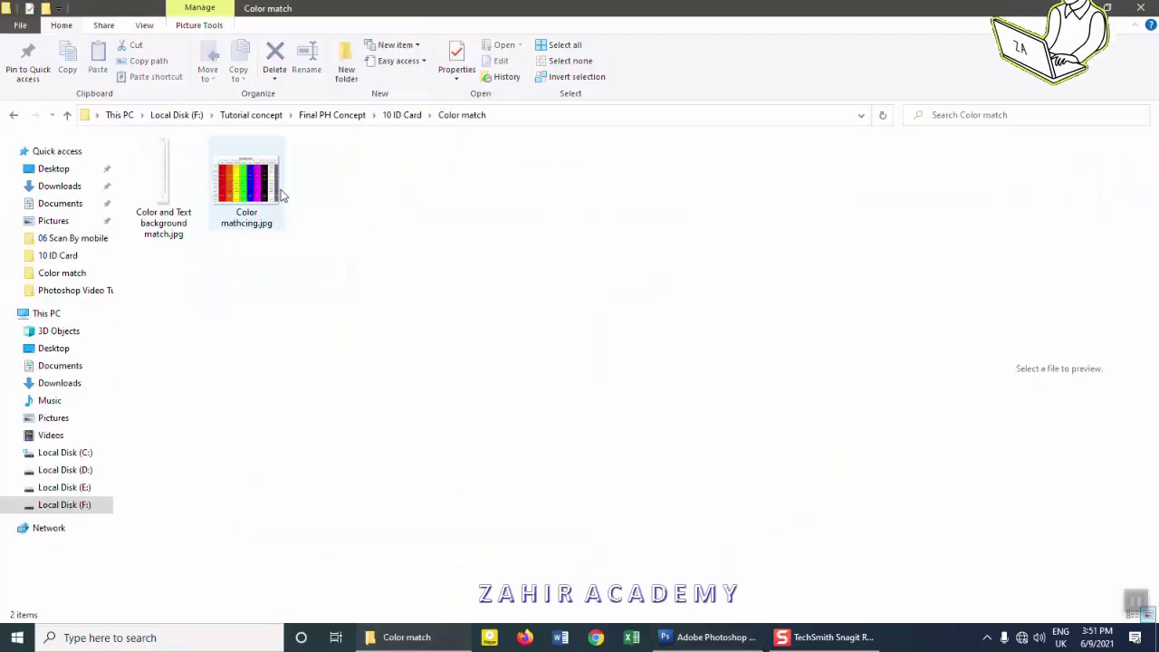
pyautogui.doubleClick(246, 184)
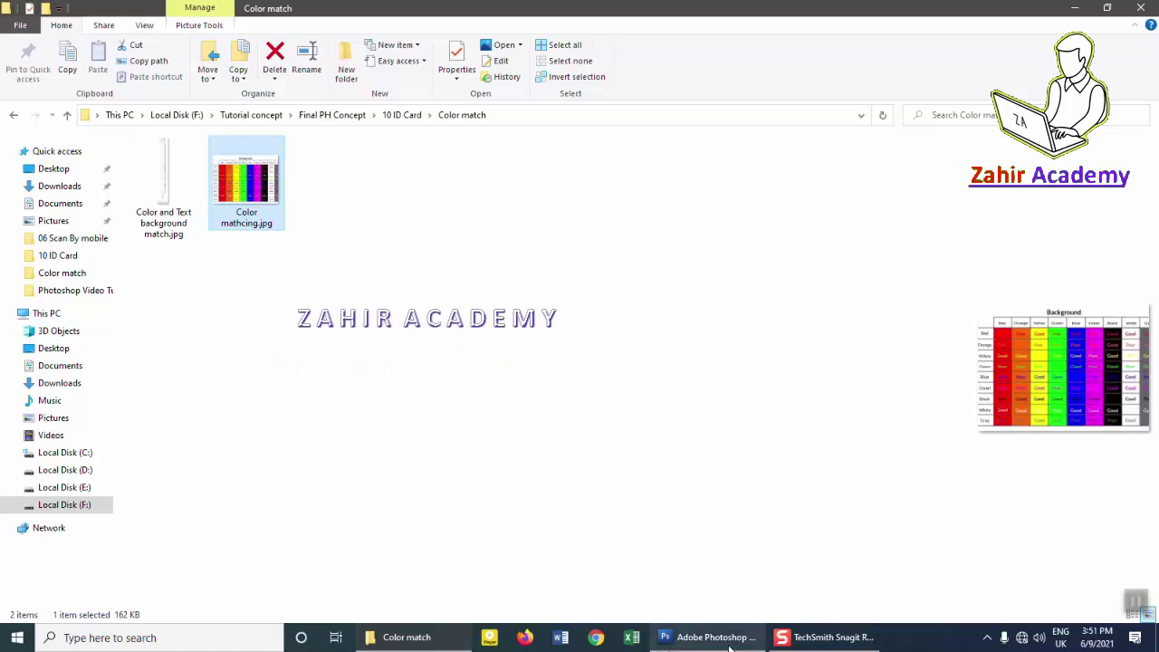
pyautogui.click(711, 637)
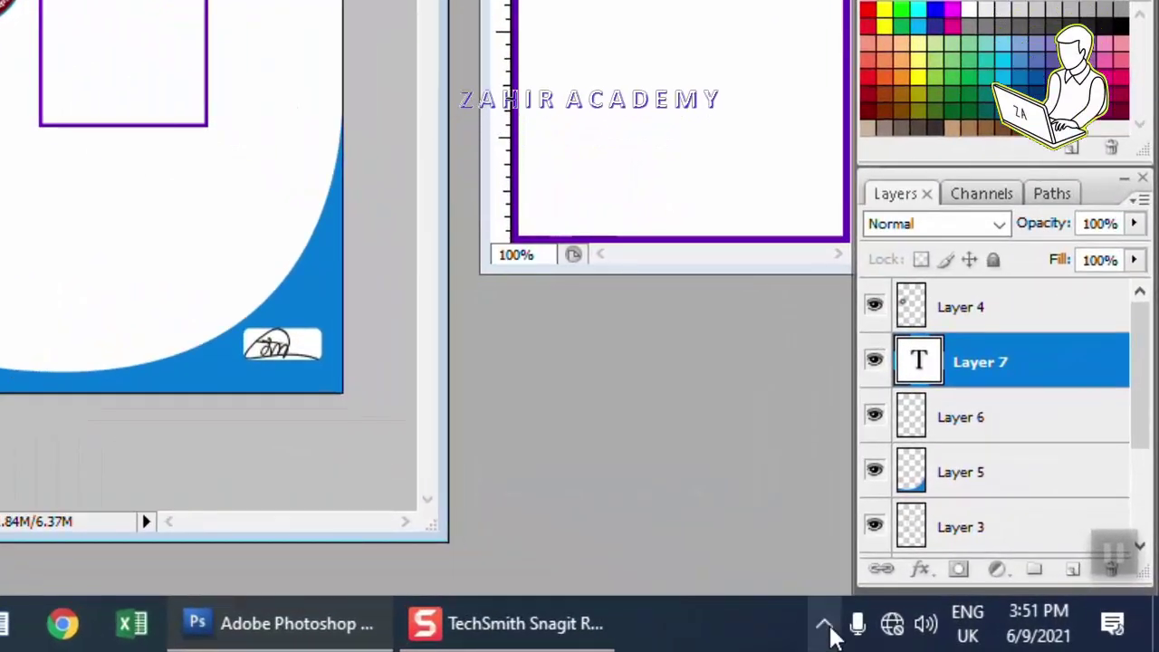
# Step: Enable Bijoy Bayanno Bengali typing and type the school name গদাইরচর মডেল একাডেমী in the header
pyautogui.click(824, 624)
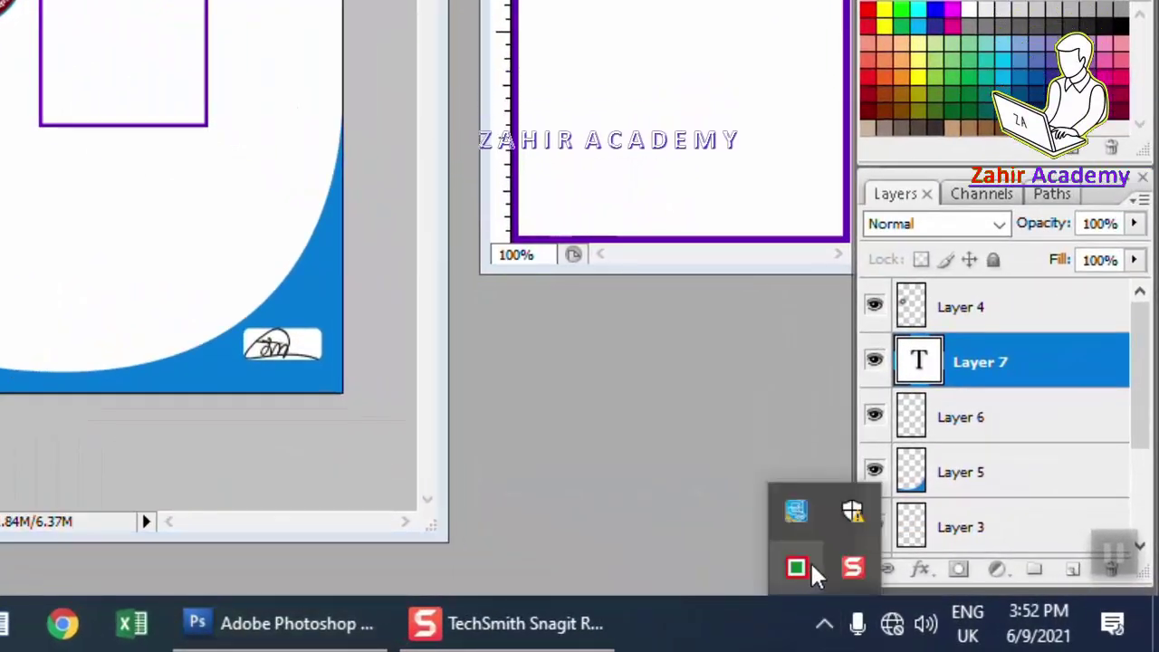
pyautogui.click(799, 568)
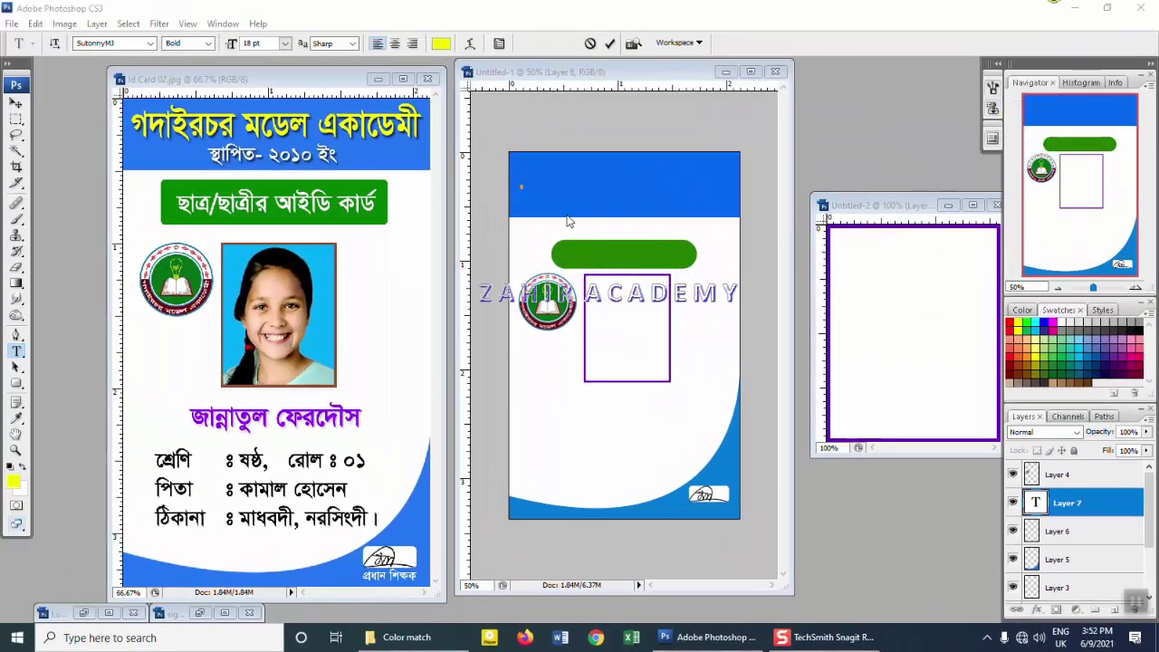
pyautogui.click(646, 258)
pyautogui.write('গদ')
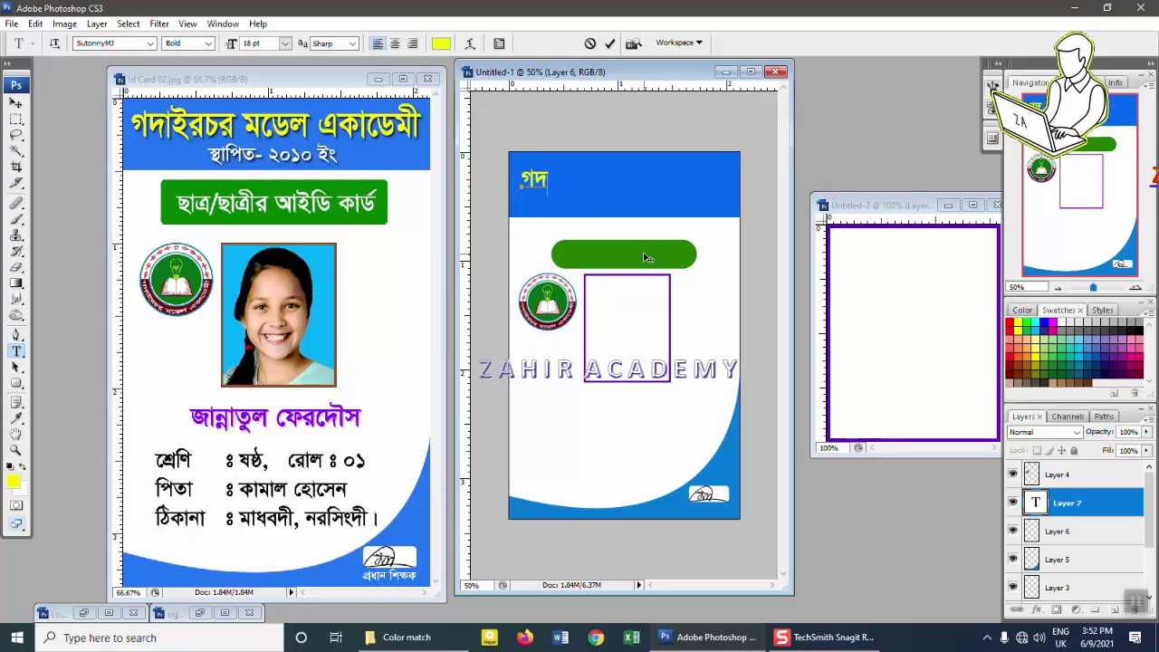
pyautogui.write('াইচ')
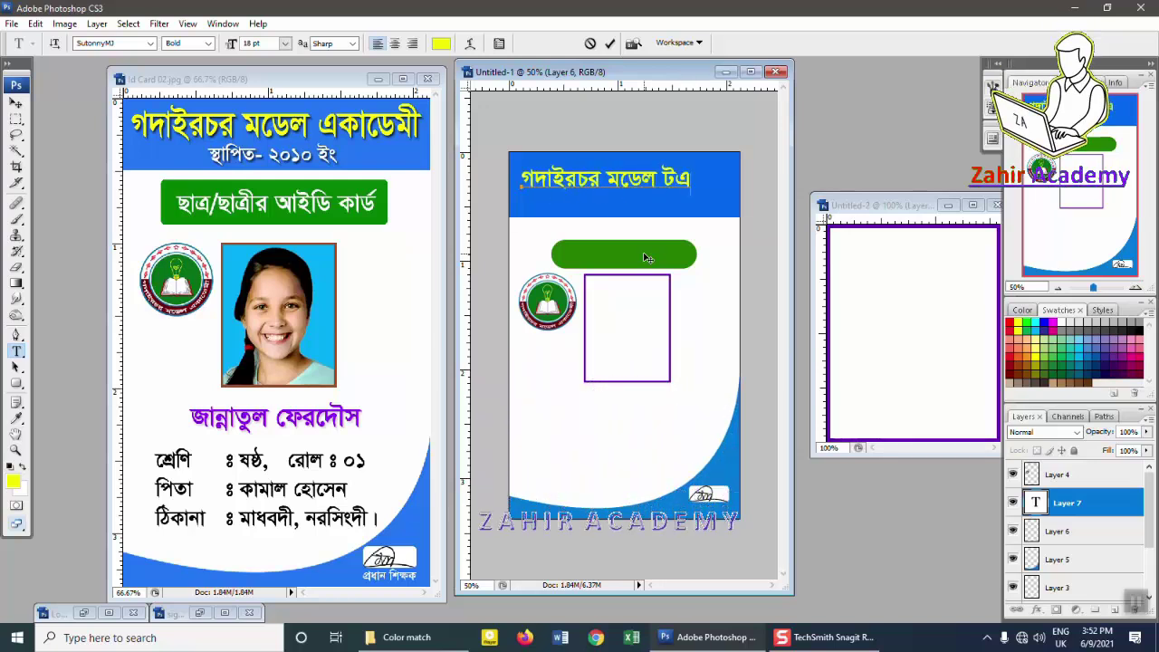
pyautogui.write('ডেম')
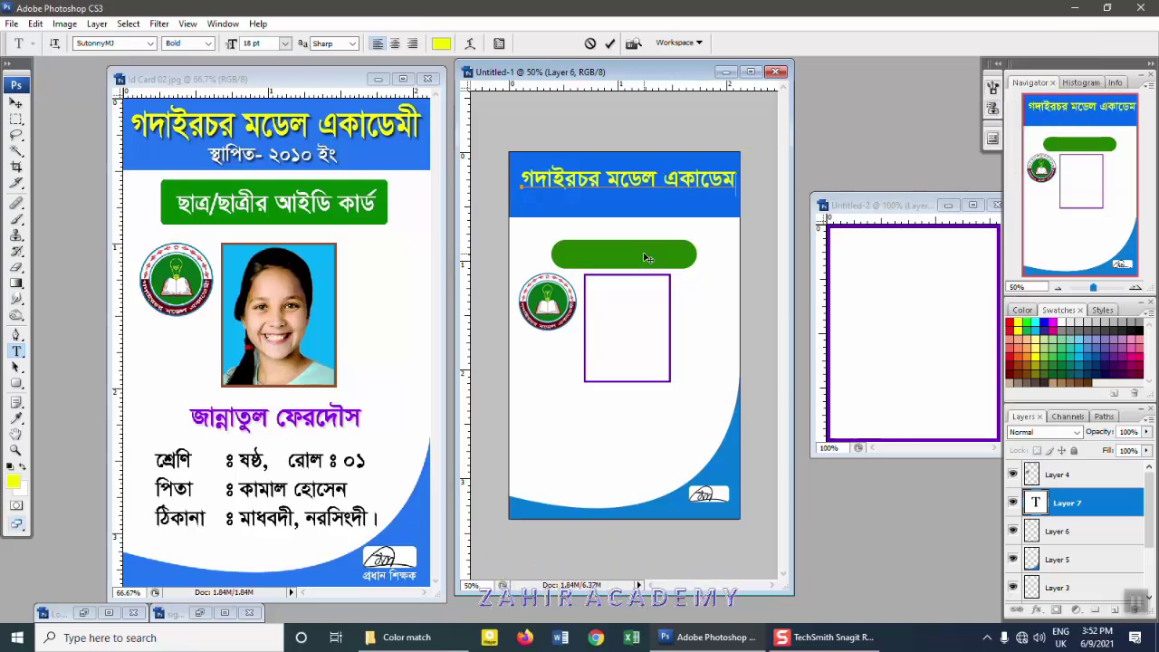
pyautogui.write('ী')
pyautogui.click(15, 103)
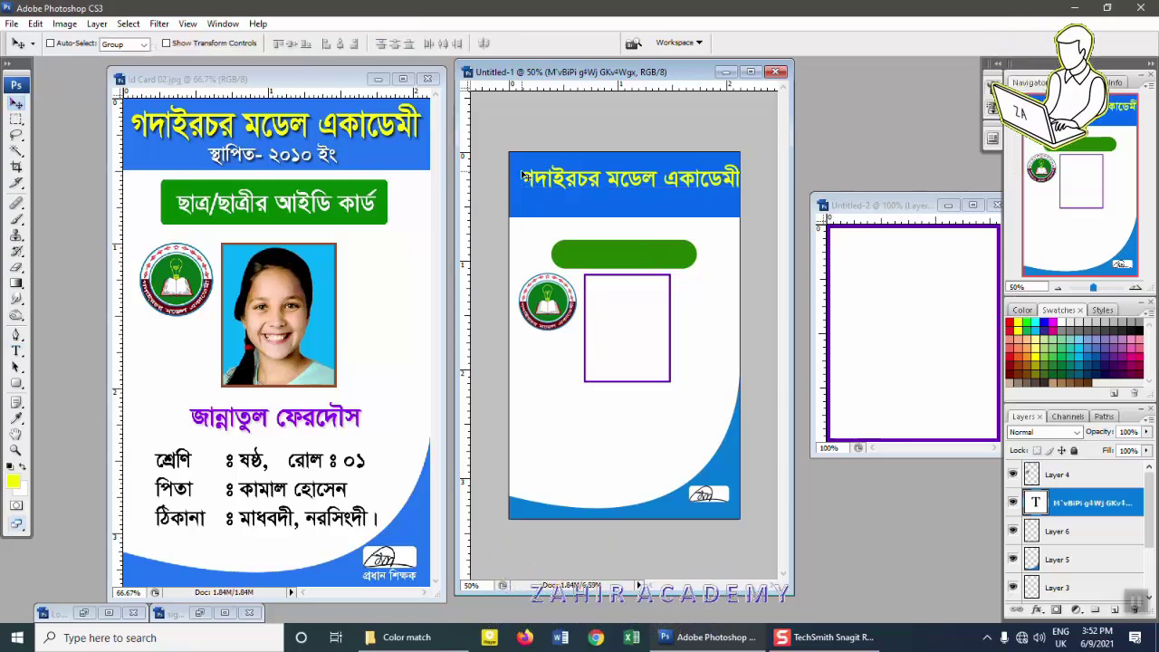
# Step: Narrow the school name with Free Transform to fit the header and nudge it up
pyautogui.moveTo(594, 174); pyautogui.dragTo(587, 172)
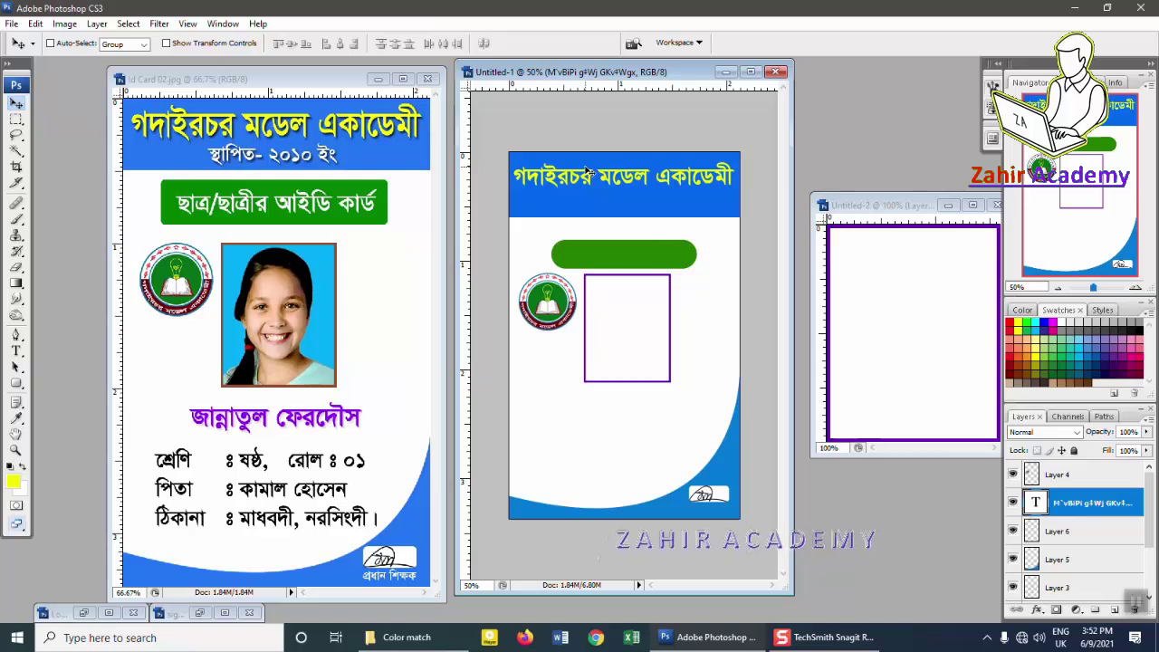
pyautogui.hotkey('ctrl', 't')
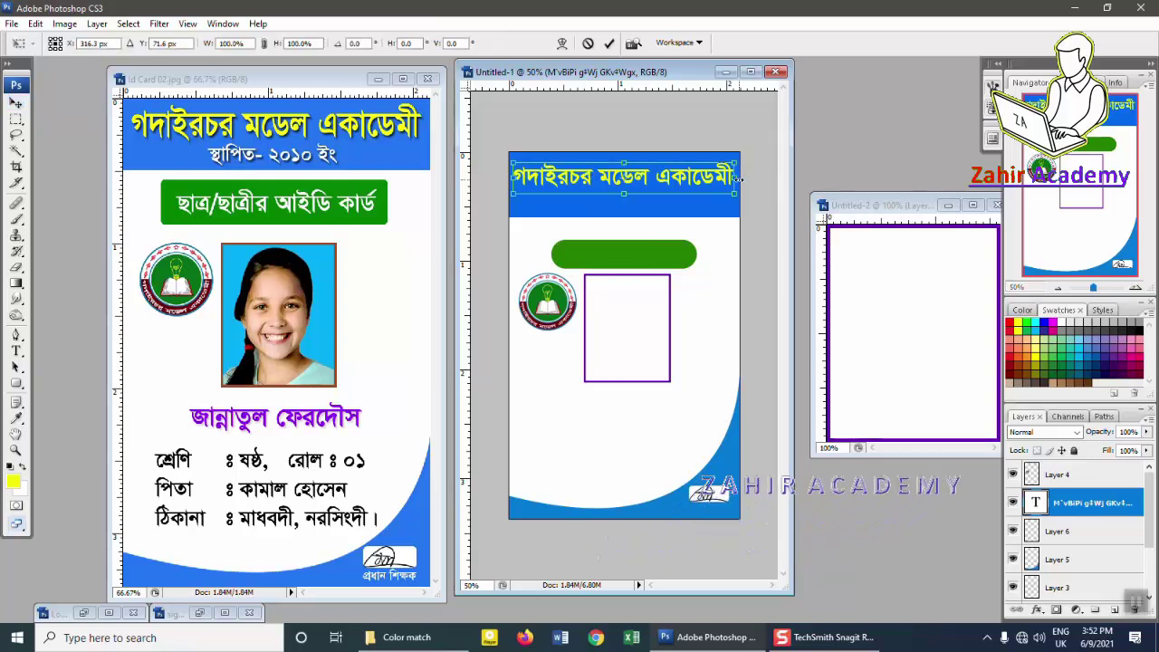
pyautogui.moveTo(738, 179); pyautogui.dragTo(731, 180)
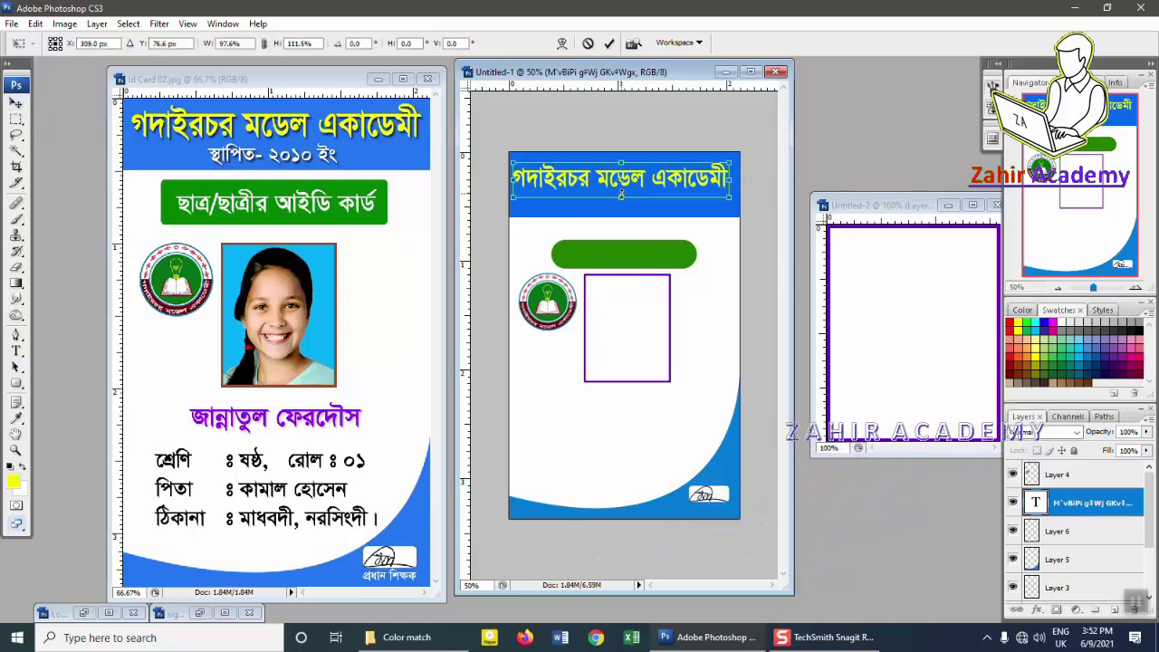
pyautogui.press('Return')
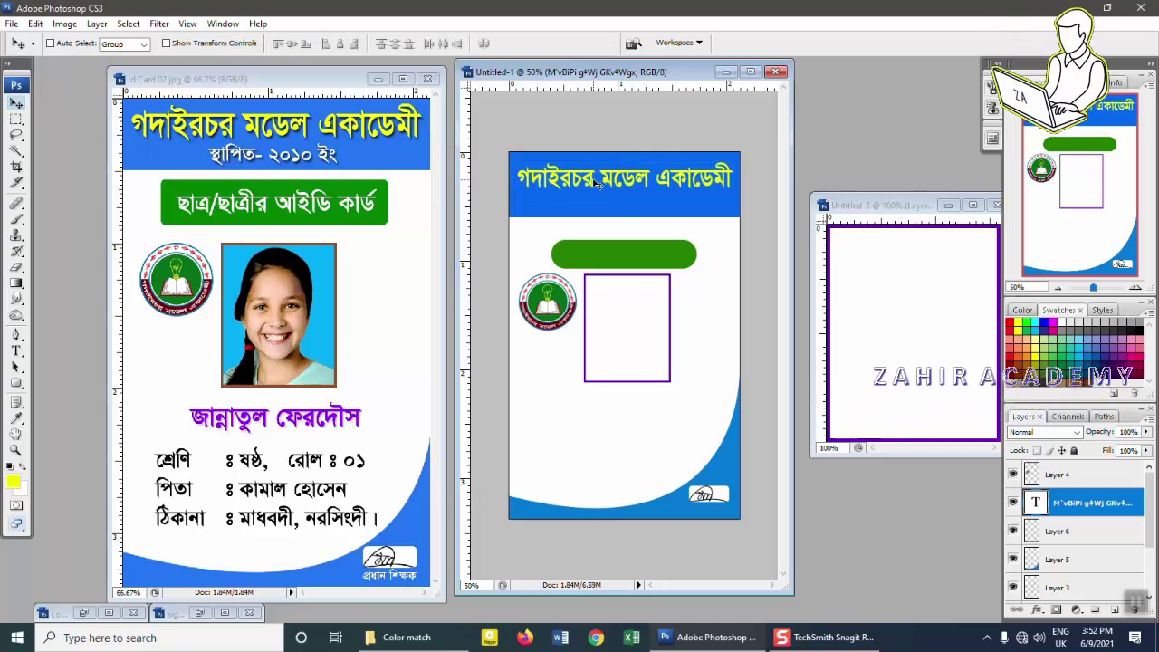
pyautogui.press('Up')
pyautogui.press('Up')
pyautogui.press('Up')
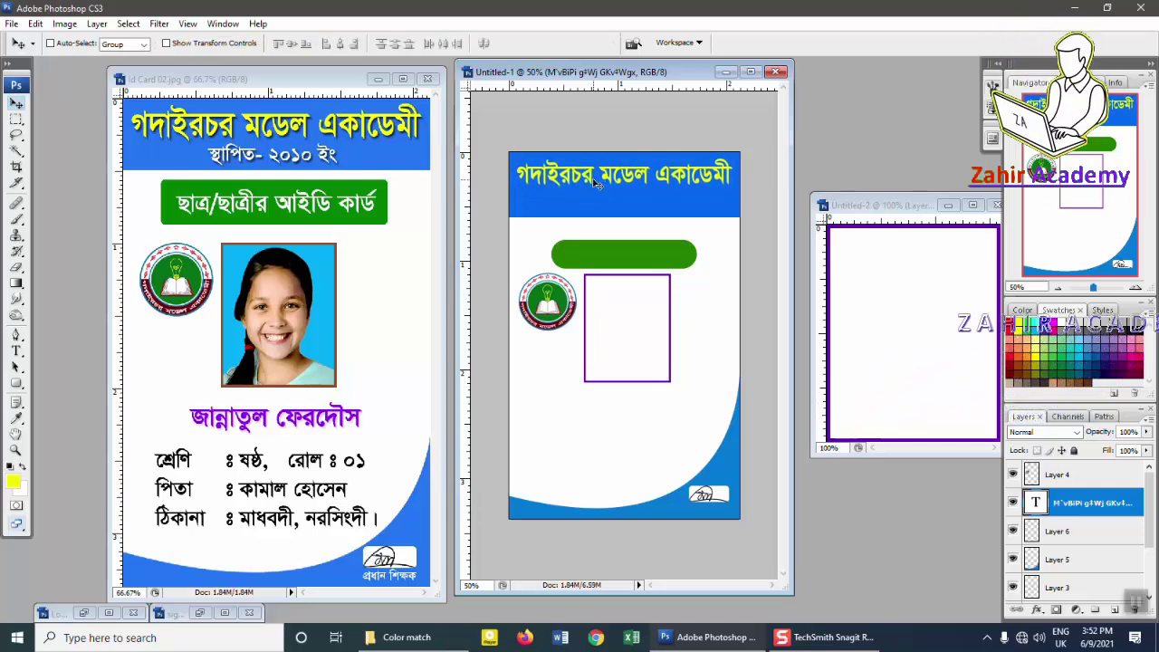
pyautogui.press('Up')
pyautogui.press('Up')
pyautogui.press('Up')
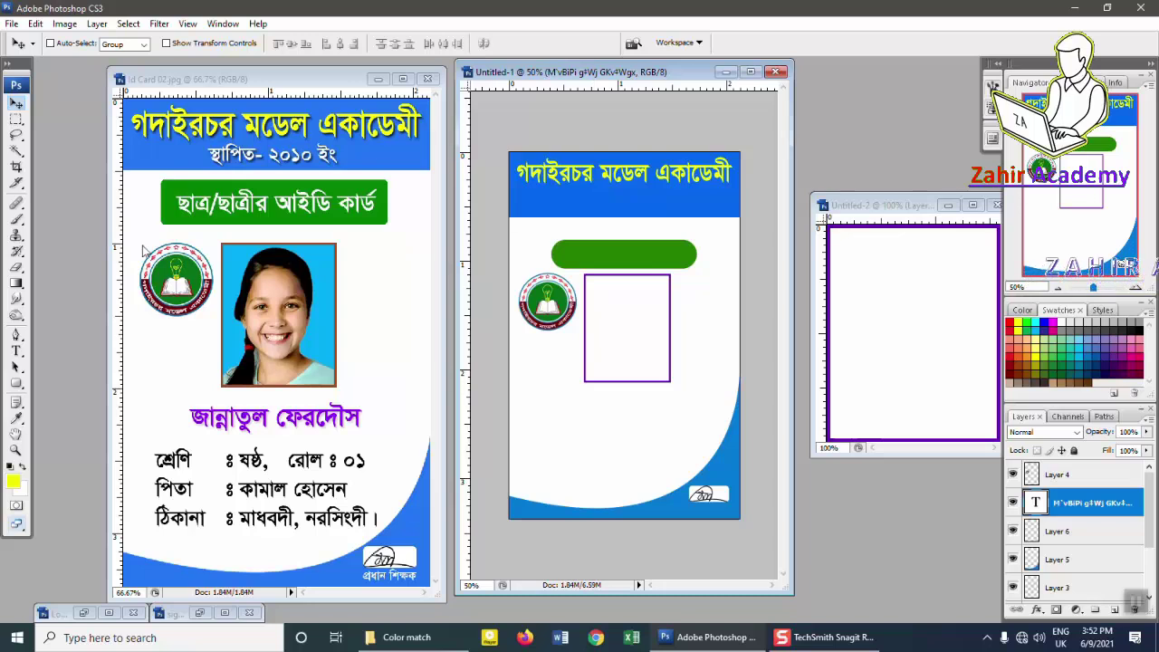
# Step: Add a 12 pt line 'স্থাপিত : ২০১০ ইং' beneath the title and centre it
pyautogui.click(18, 353)
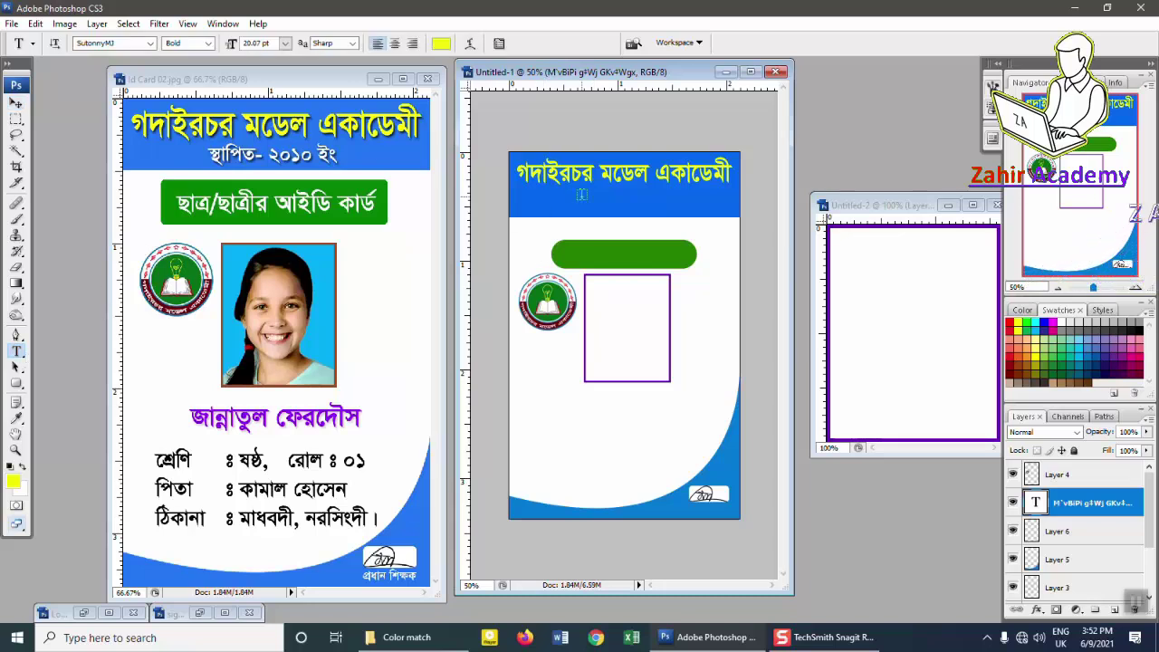
pyautogui.click(547, 195)
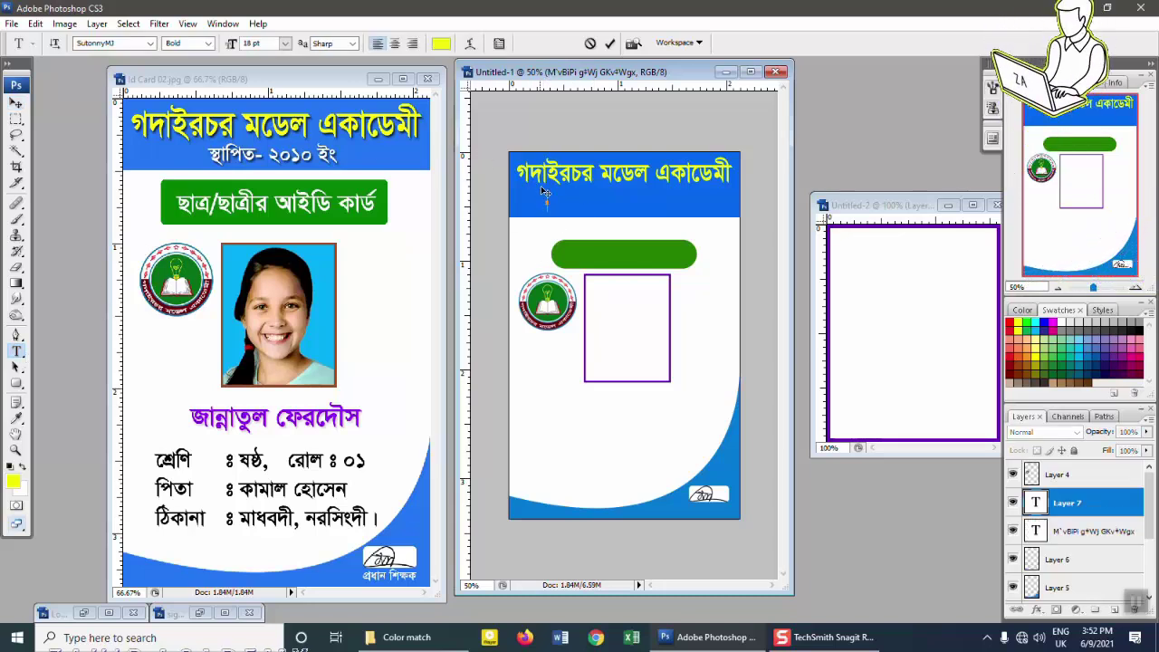
pyautogui.click(286, 44)
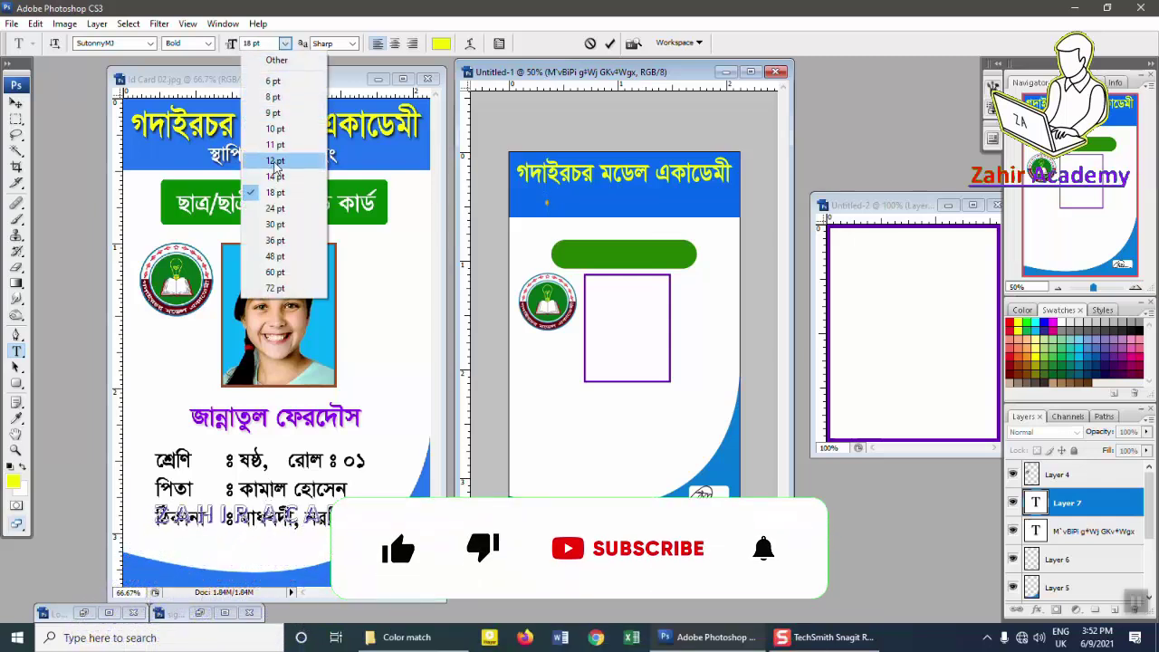
pyautogui.click(275, 162)
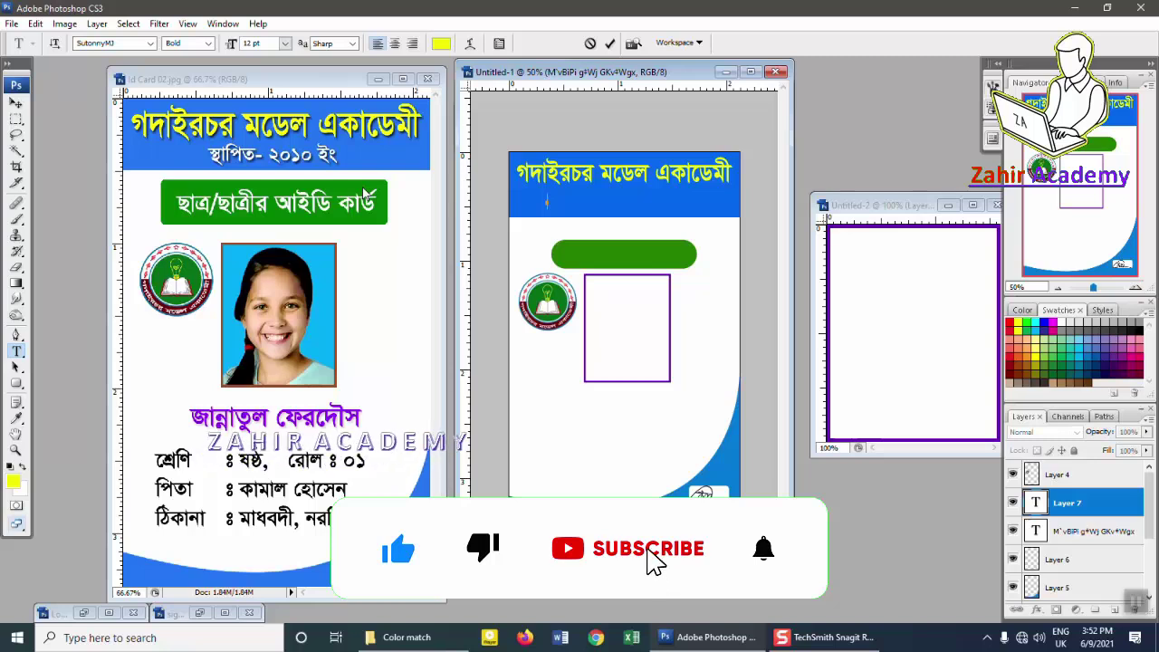
pyautogui.write('¯’vwcZ')
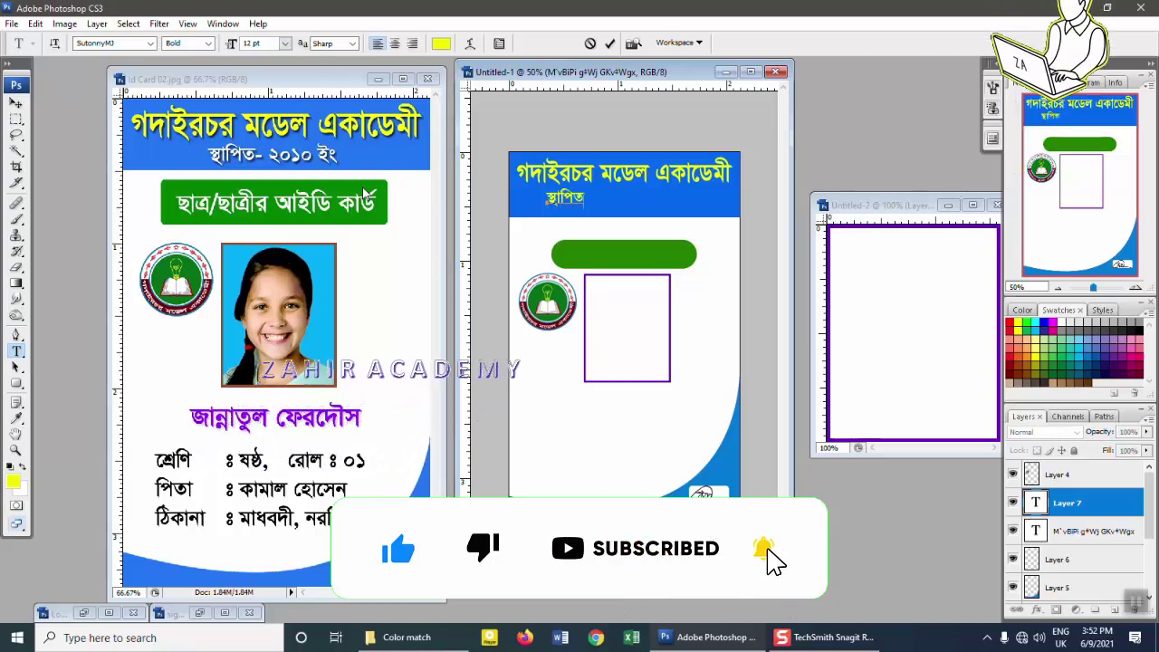
pyautogui.write(' : 2010')
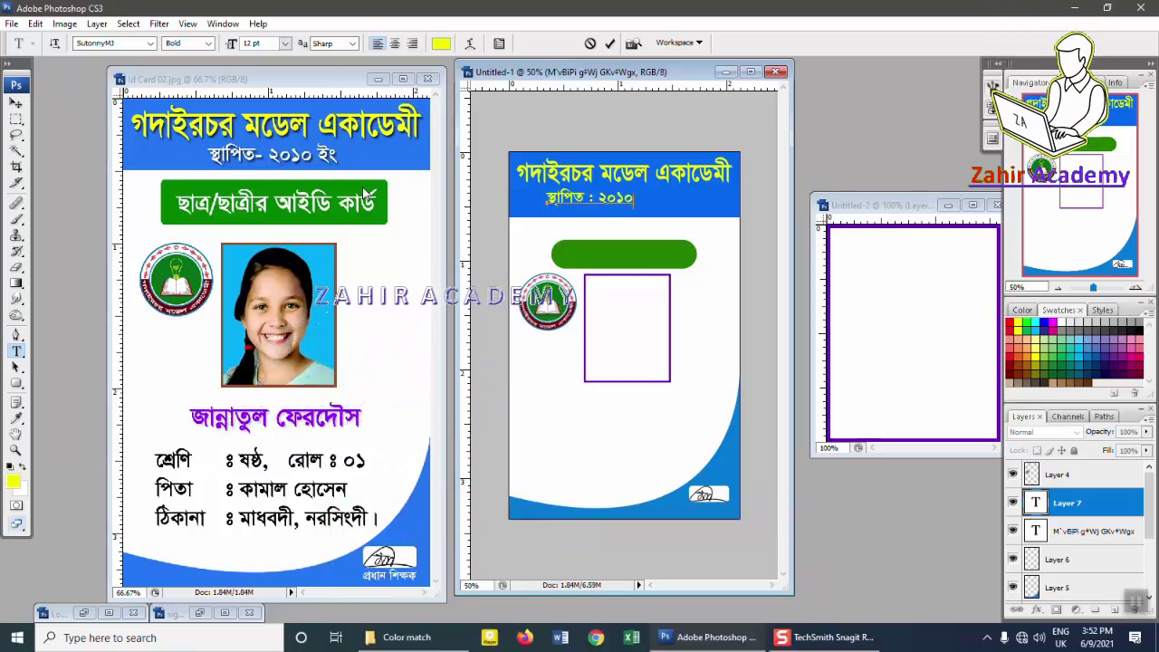
pyautogui.click(32, 102)
pyautogui.moveTo(608, 205); pyautogui.dragTo(626, 210)
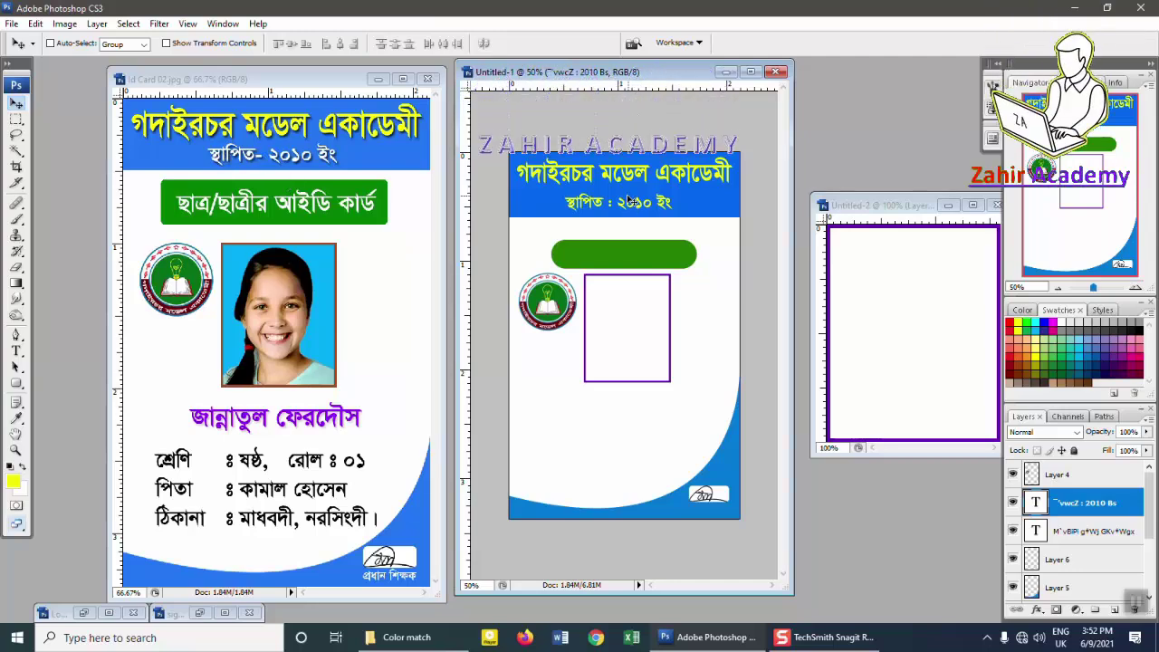
# Step: Type the white caption ছাত্র/ছাত্রীর আইডি কার্ড in the green bar and centre it
pyautogui.click(13, 482)
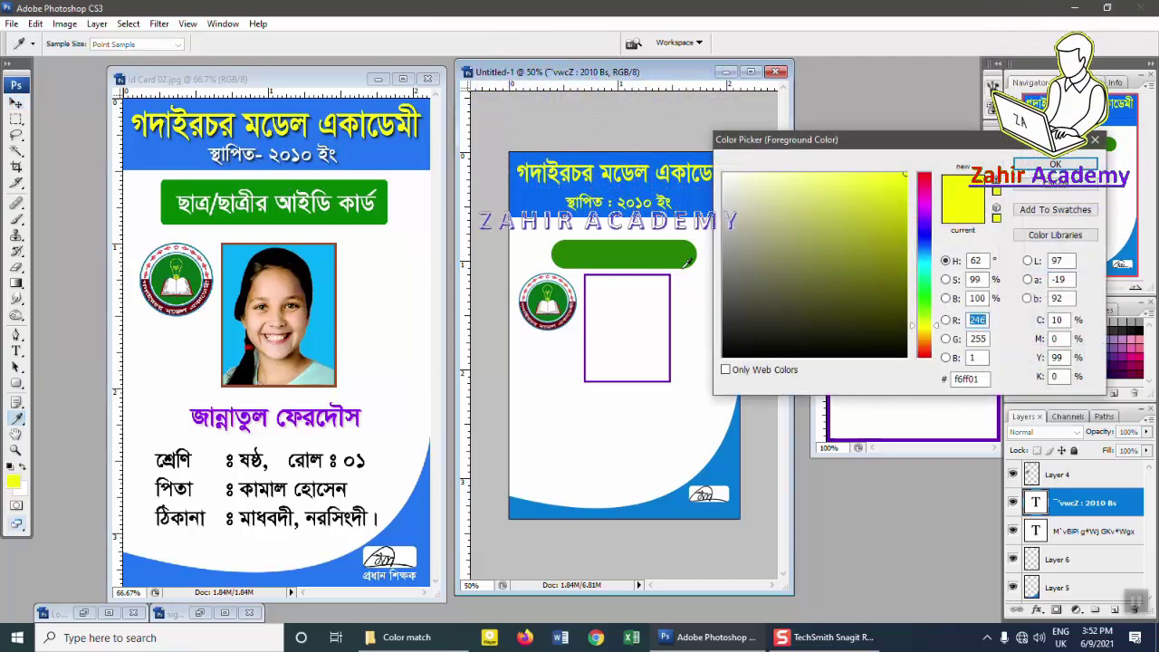
pyautogui.moveTo(759, 190); pyautogui.dragTo(720, 170)
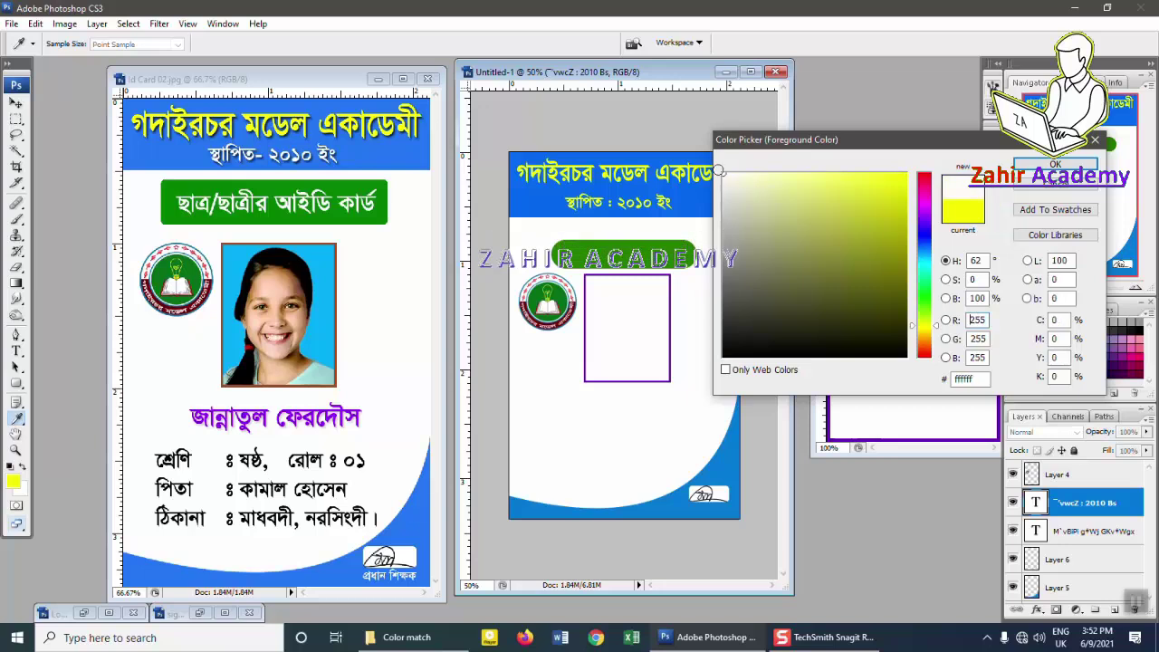
pyautogui.click(1066, 164)
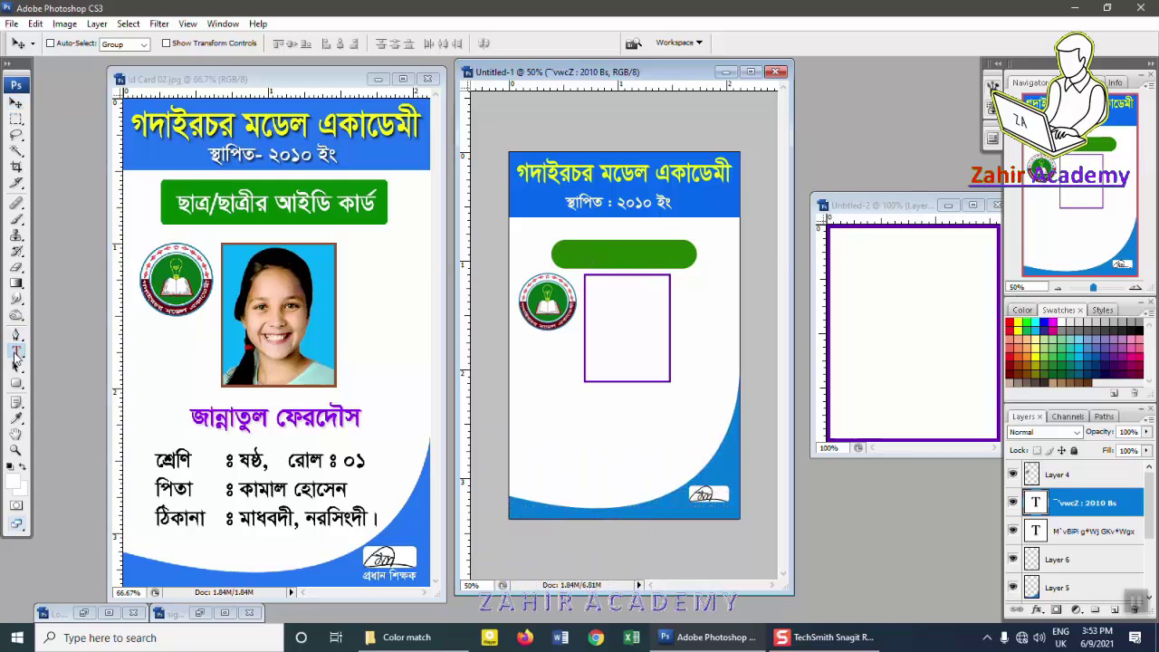
pyautogui.click(15, 353)
pyautogui.click(570, 255)
pyautogui.write('ছা')
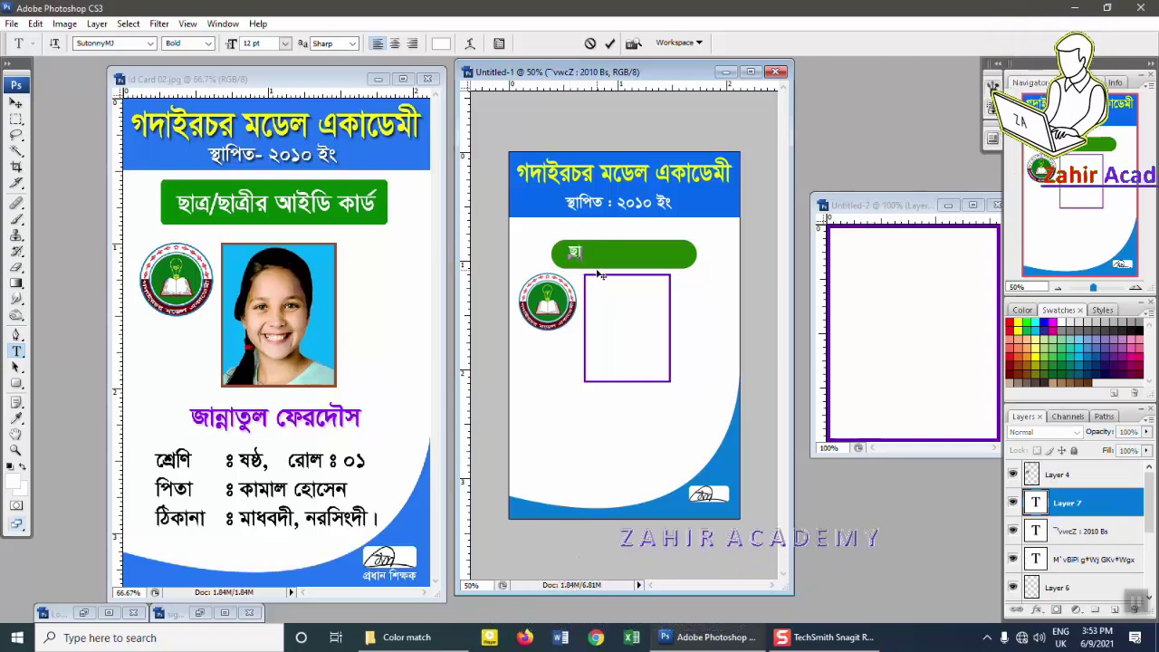
pyautogui.write('ত্র/ছাত')
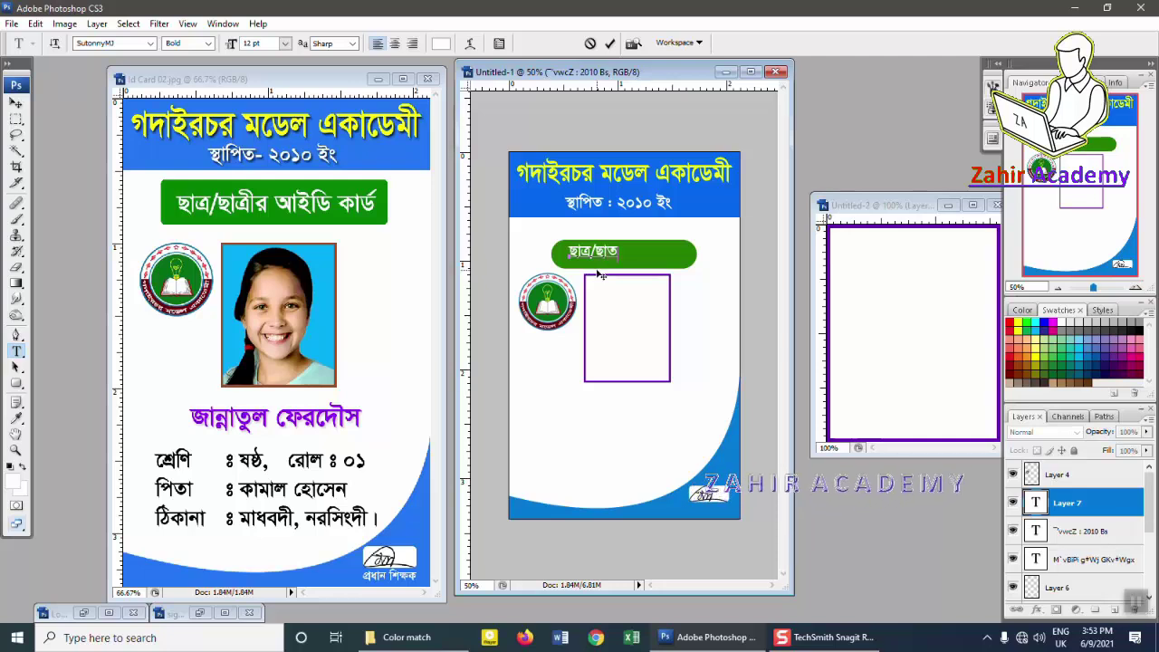
pyautogui.write('্রীর আই')
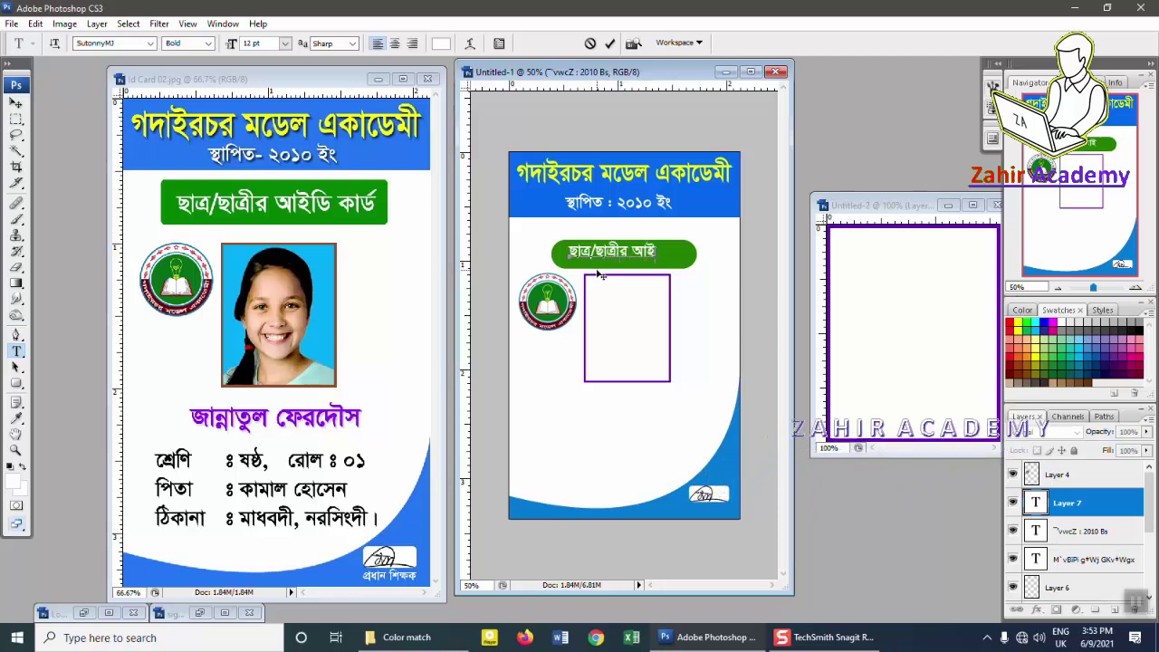
pyautogui.write('ডি কার্ড')
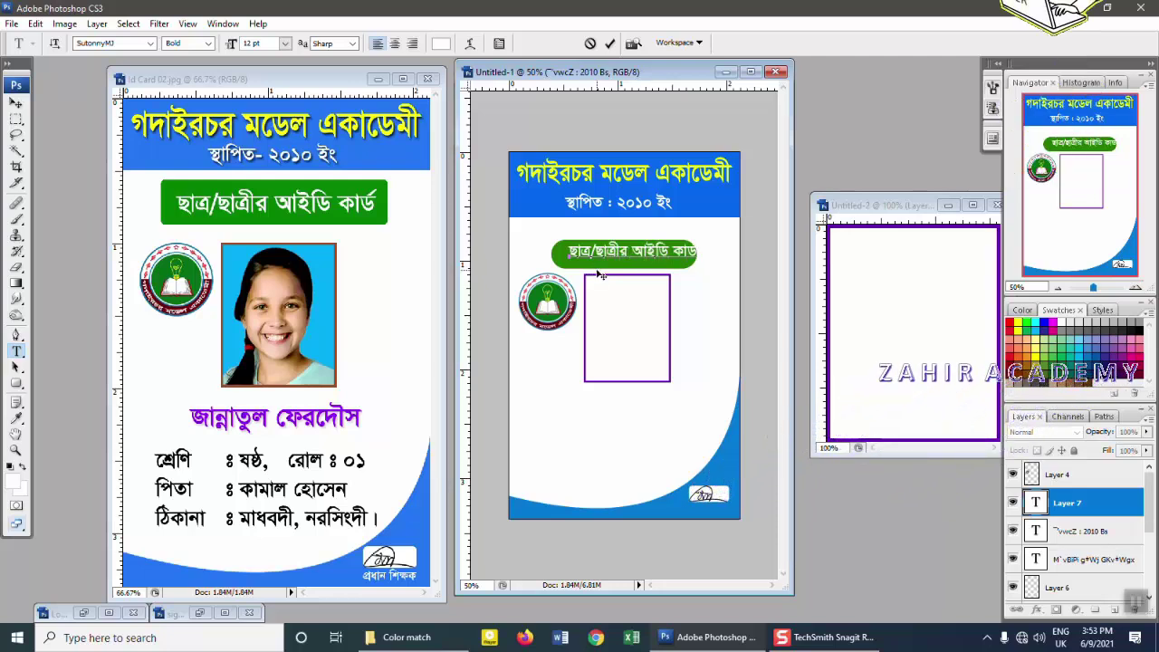
pyautogui.click(16, 103)
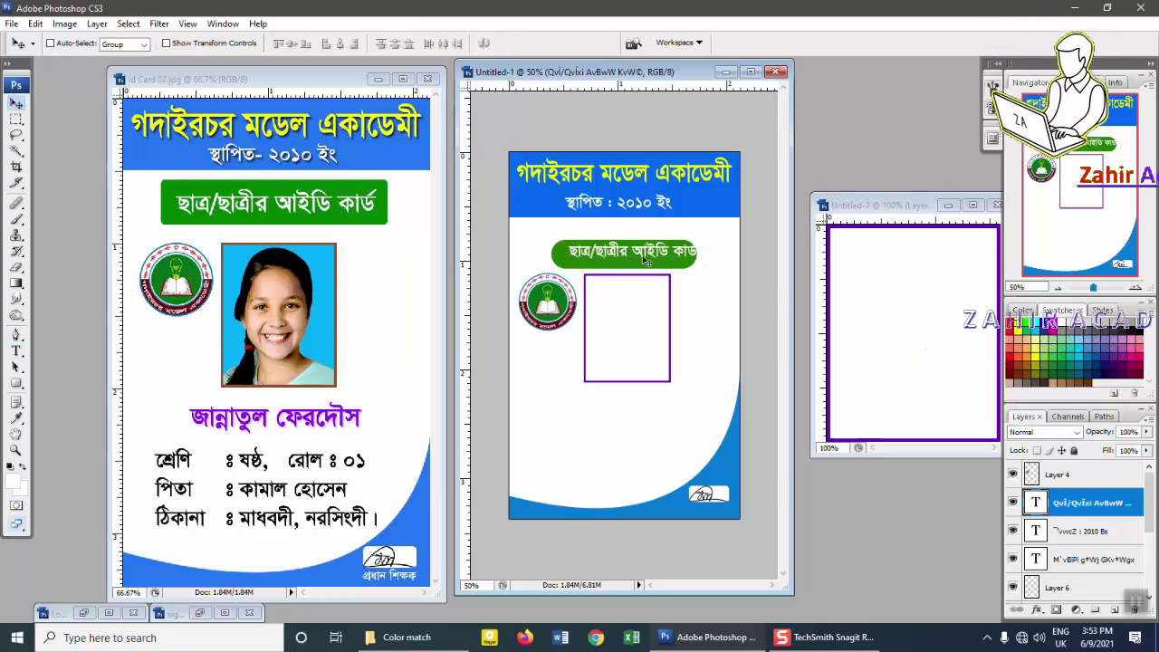
pyautogui.moveTo(646, 260); pyautogui.dragTo(637, 264)
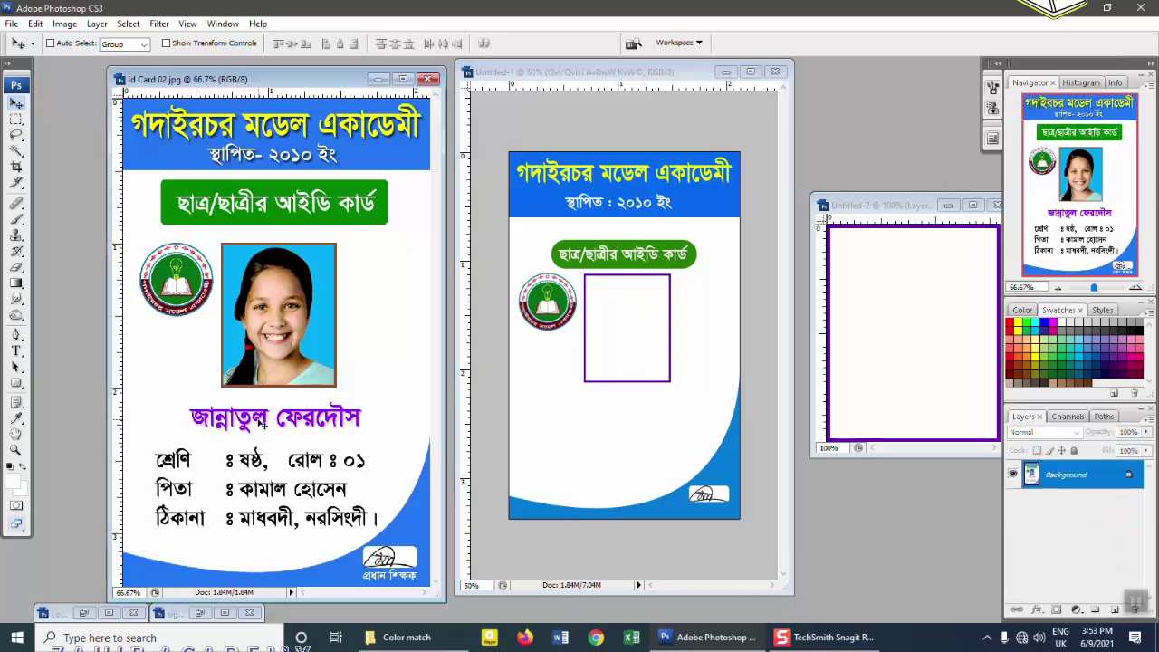
# Step: Check the reference card, then start a new text line below the photo frame
pyautogui.click(329, 453)
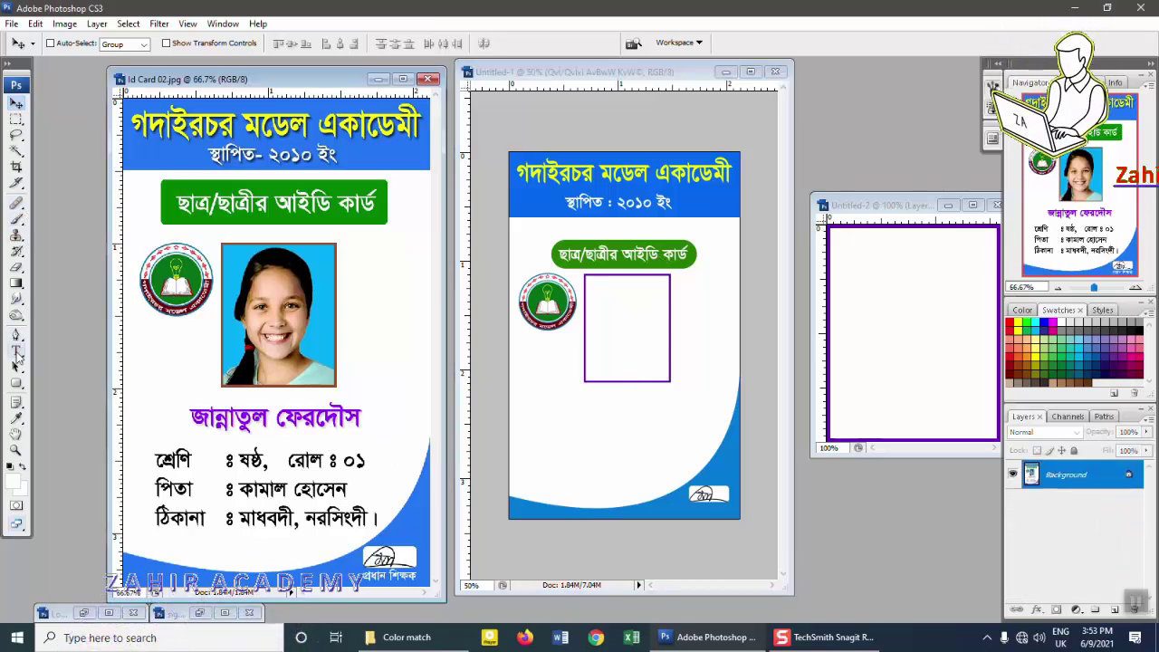
pyautogui.press('t')
pyautogui.click(758, 107)
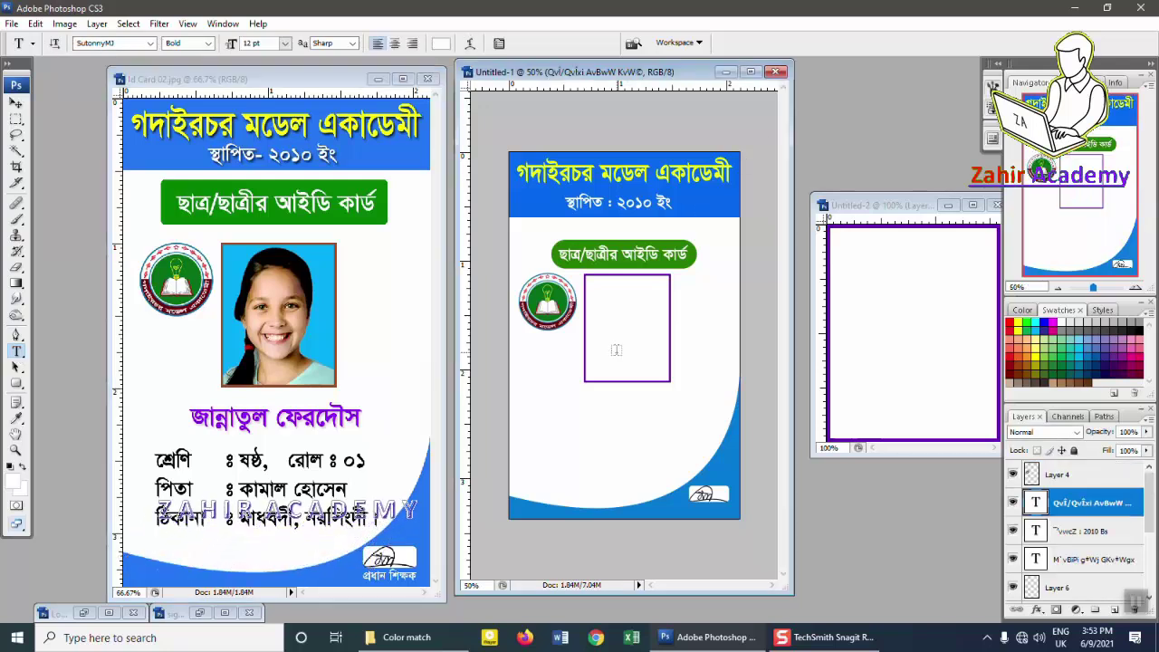
pyautogui.click(536, 412)
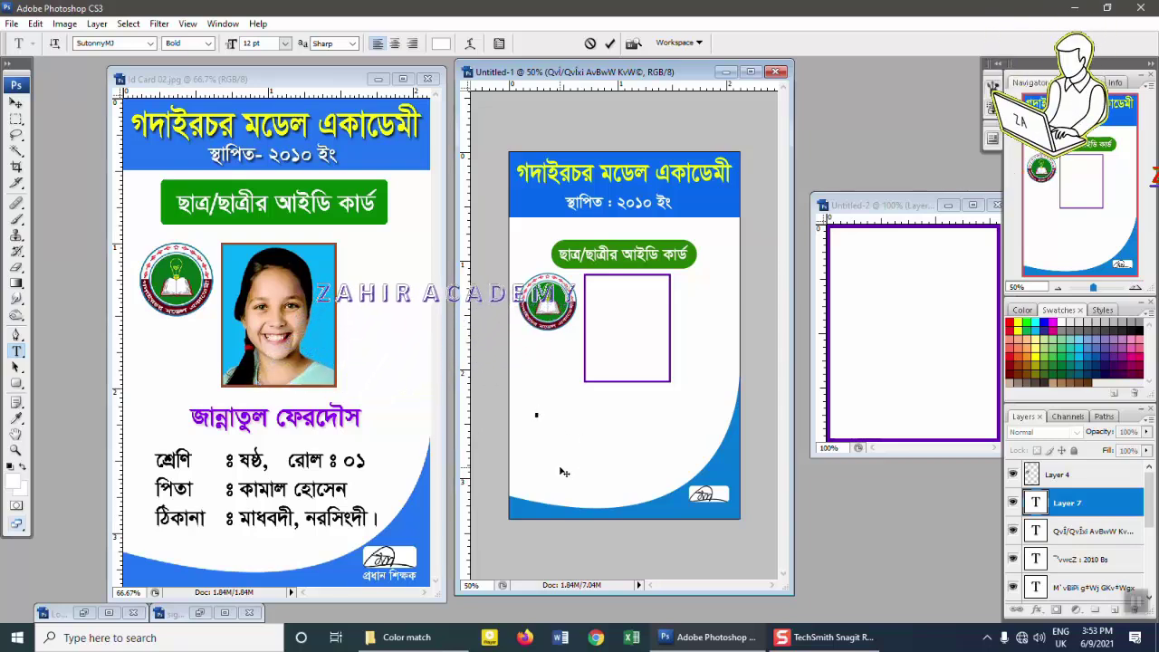
# Step: Set the text colour to purple and the size to 14 pt
pyautogui.click(13, 481)
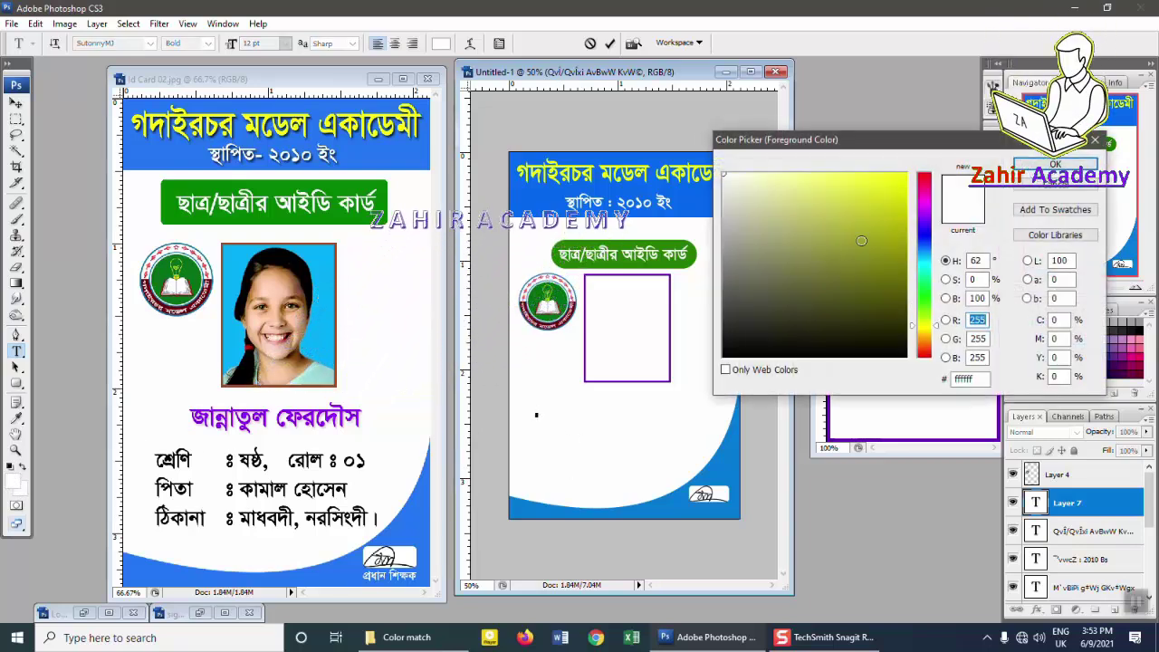
pyautogui.click(931, 198)
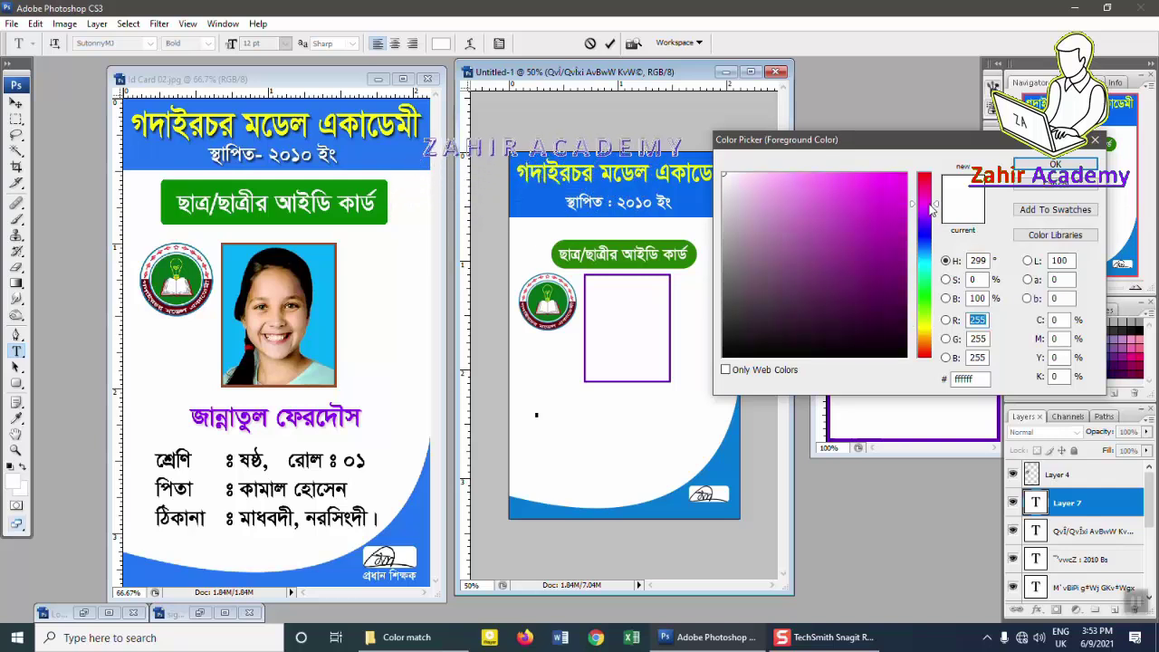
pyautogui.click(902, 222)
pyautogui.press('Return')
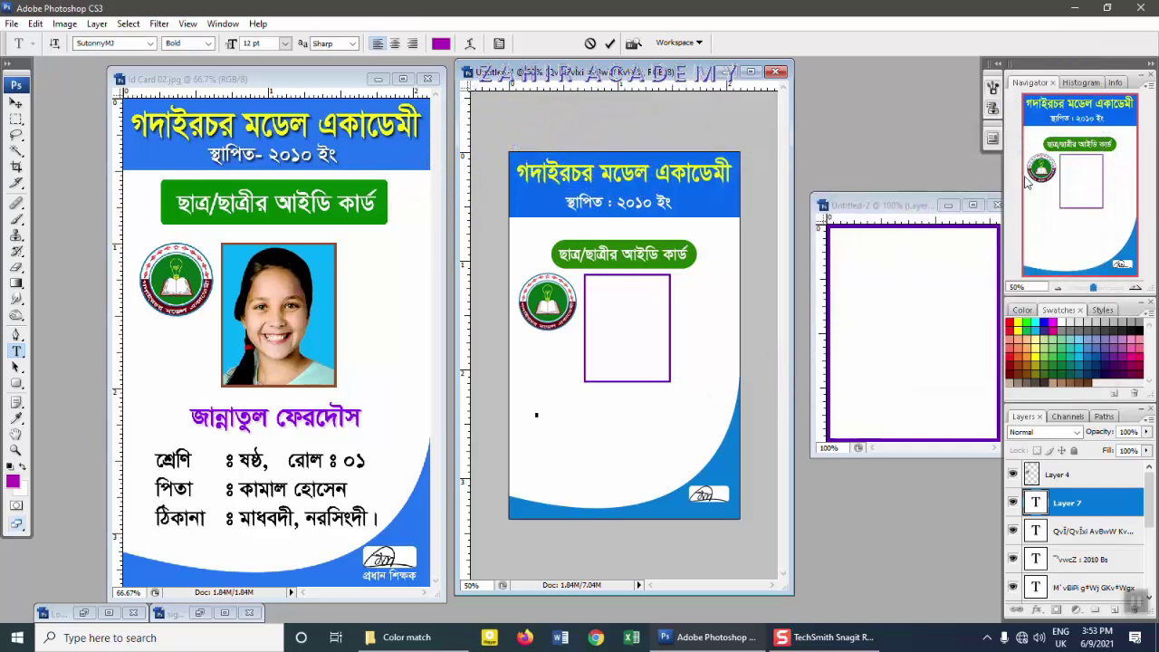
pyautogui.click(284, 43)
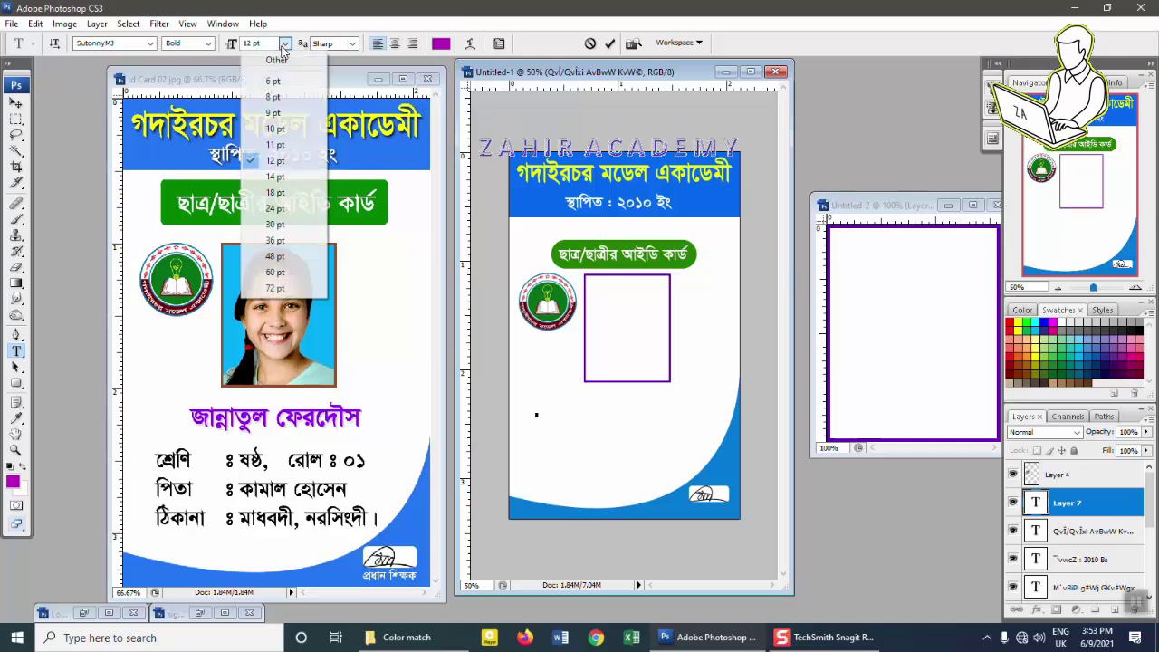
pyautogui.click(276, 176)
# Step: Type the student's name below the photo frame and centre it
pyautogui.moveTo(641, 316); pyautogui.dragTo(642, 334)
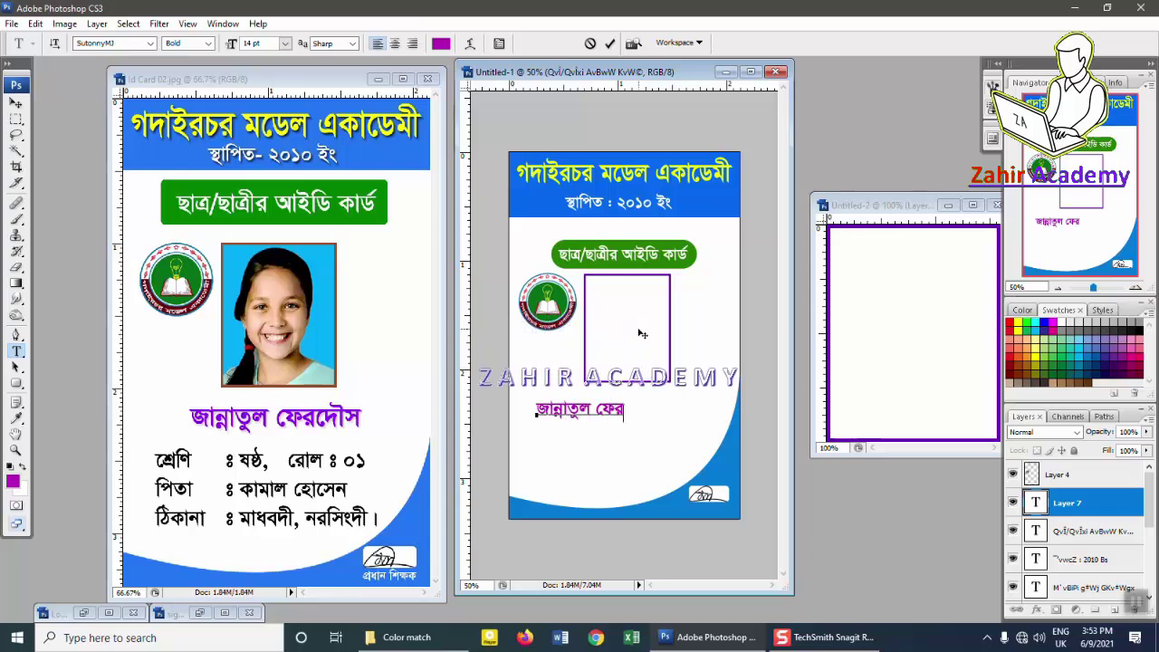
pyautogui.write('দৌস')
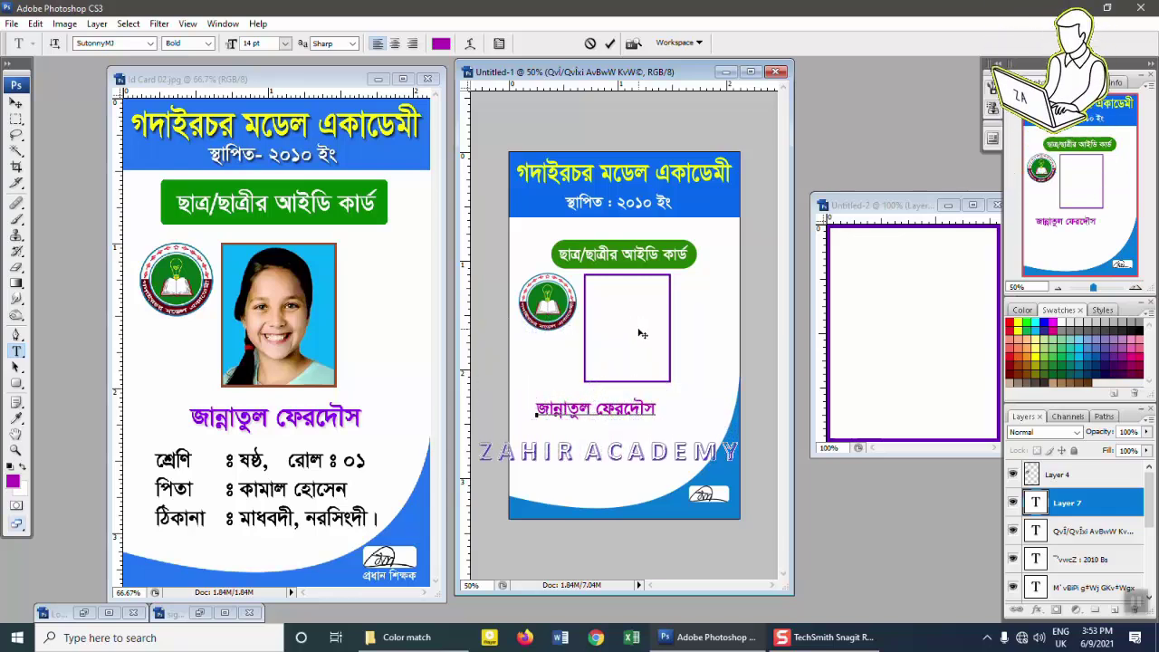
pyautogui.hotkey('ctrl', 'Return')
pyautogui.press('v')
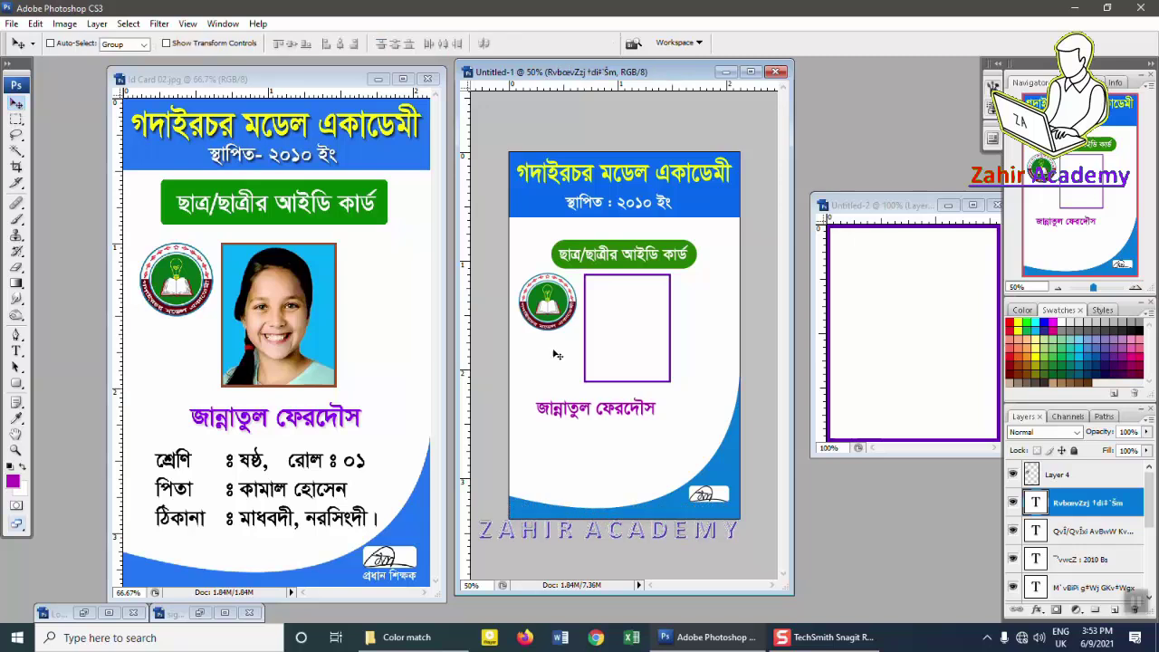
pyautogui.moveTo(577, 419); pyautogui.dragTo(599, 413)
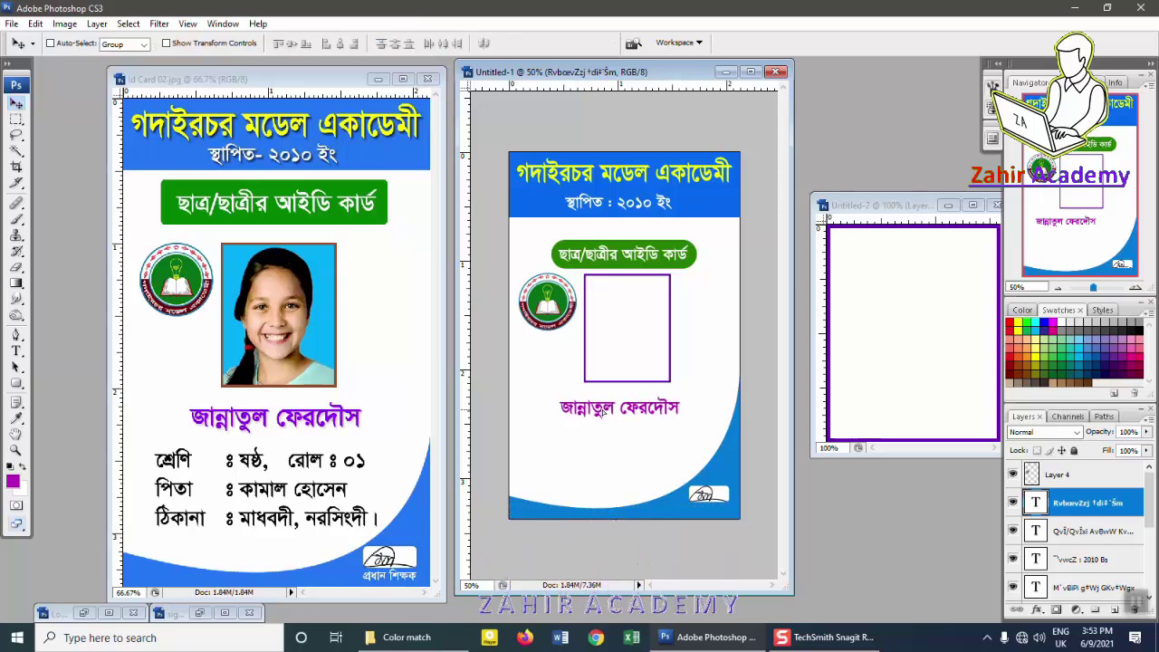
# Step: Resize the name with Free Transform, enlarging then slightly shrinking it to fit
pyautogui.hotkey('ctrl', 't')
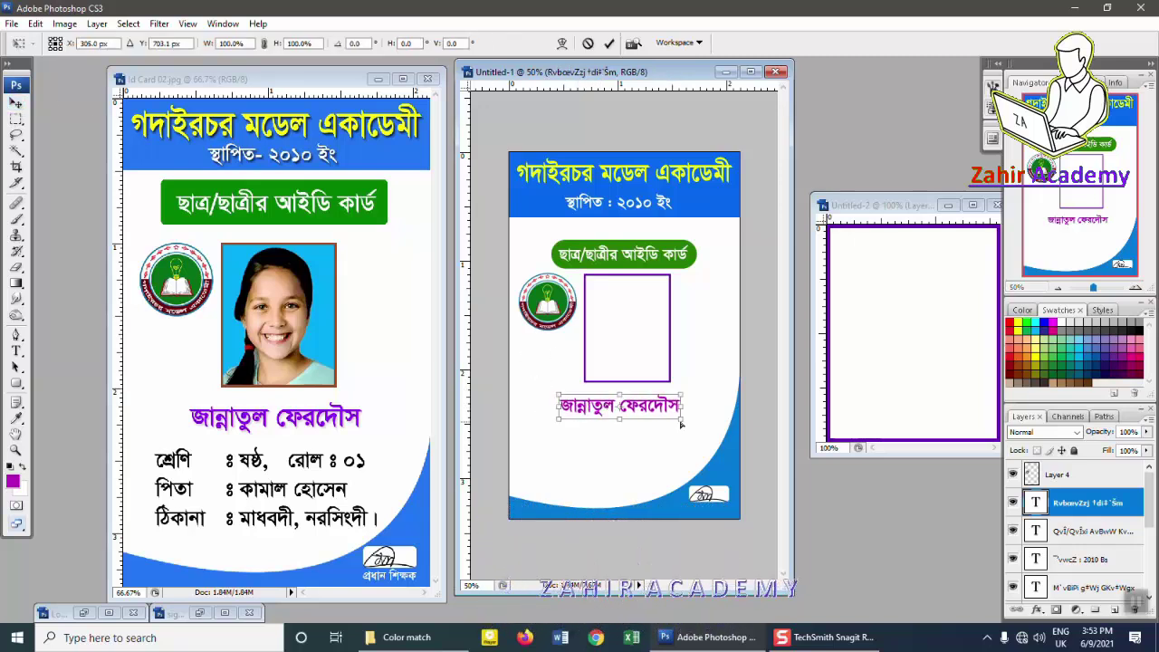
pyautogui.moveTo(680, 417); pyautogui.dragTo(694, 422)
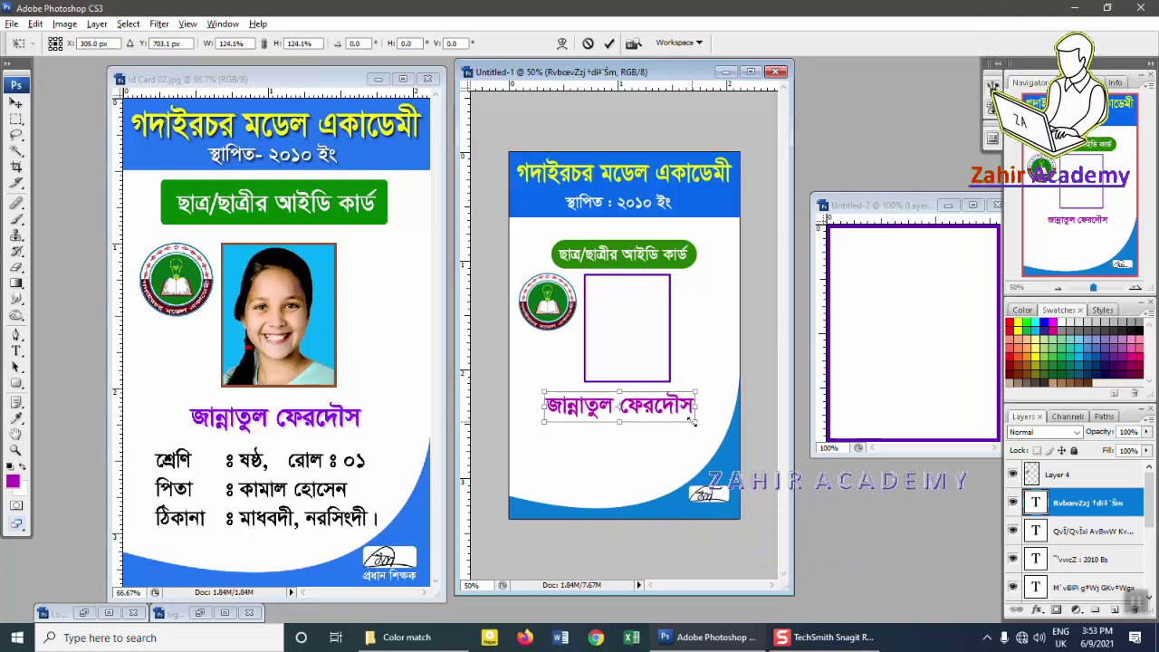
pyautogui.press('Return')
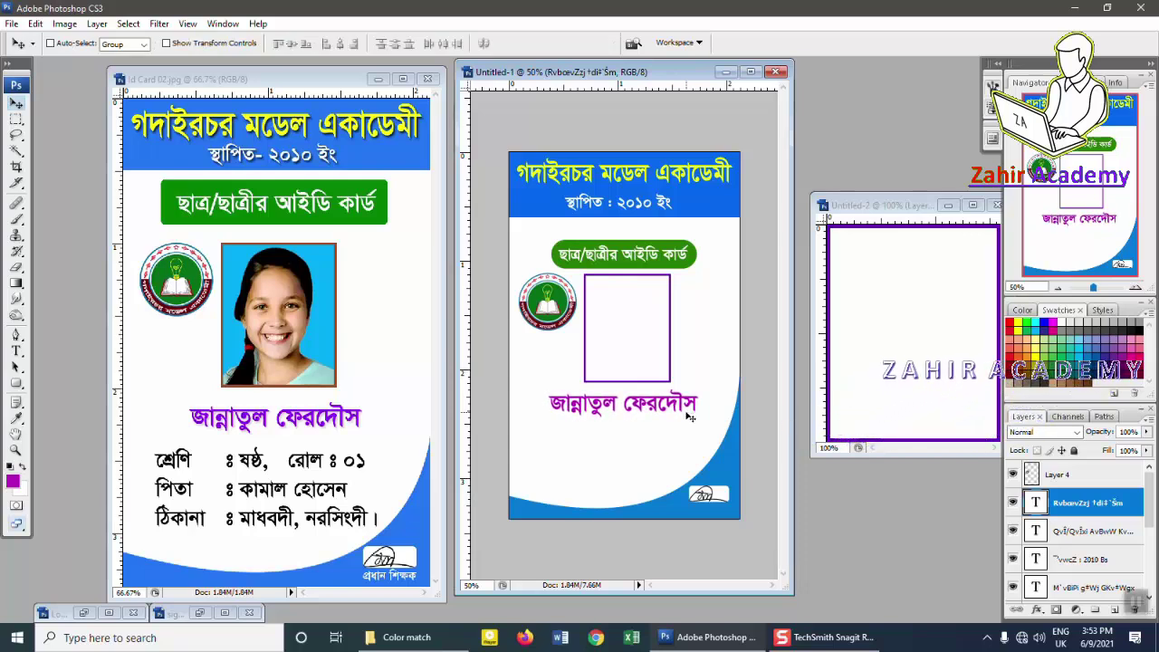
pyautogui.hotkey('ctrl', 't')
pyautogui.moveTo(550, 416); pyautogui.dragTo(556, 416)
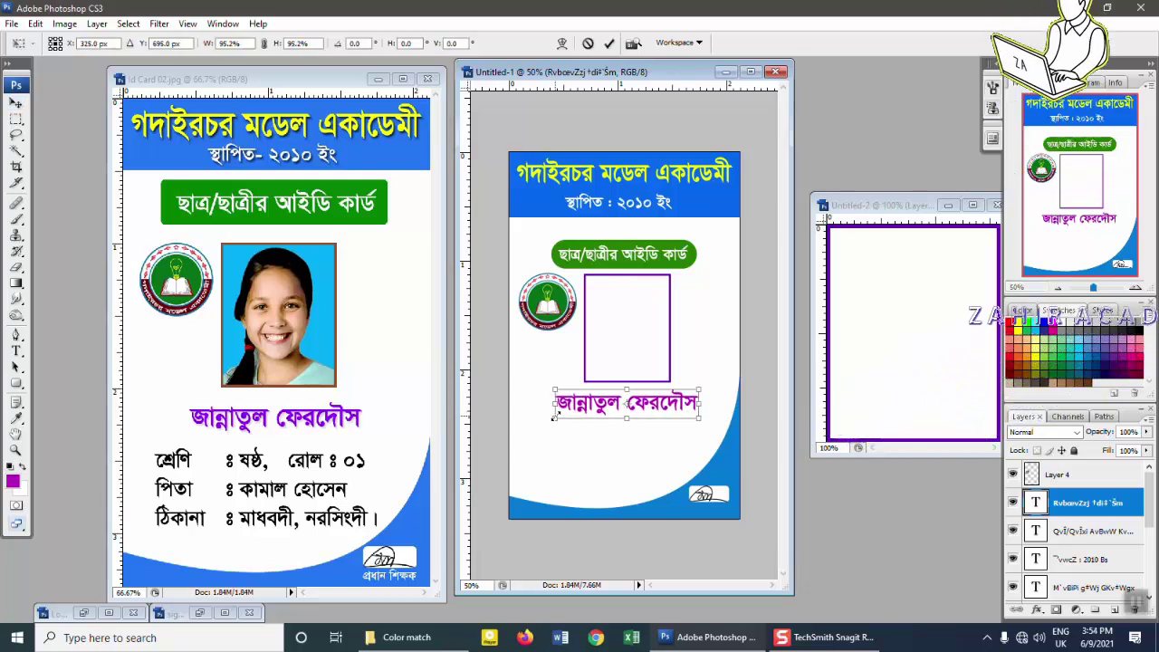
pyautogui.press('Return')
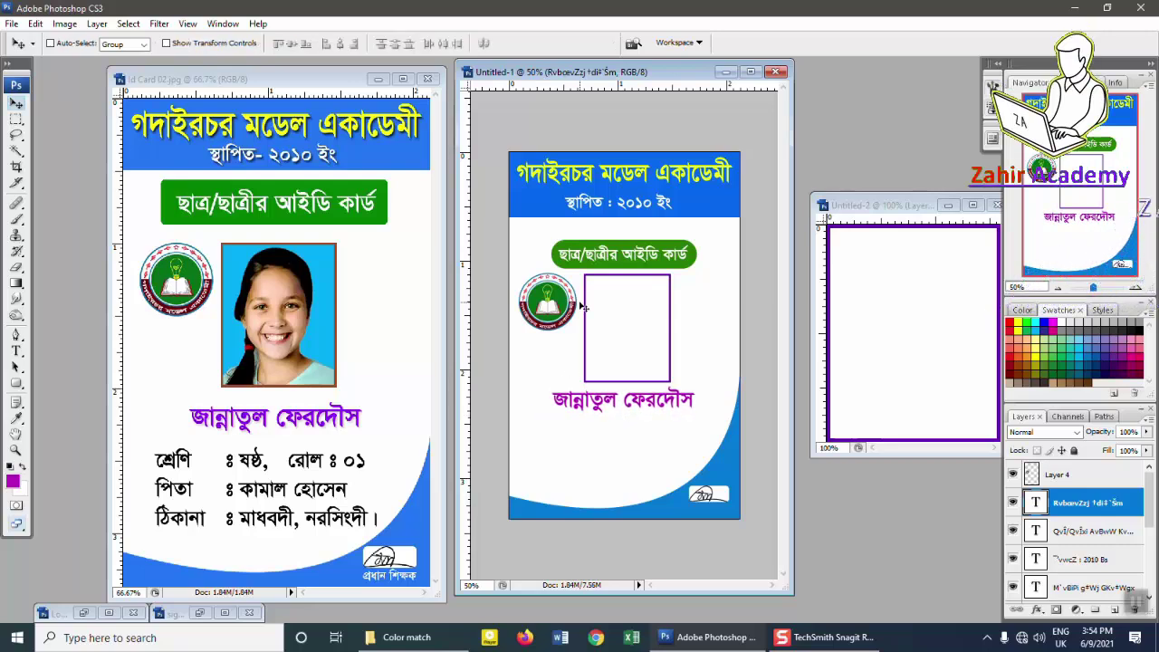
# Step: Locate the student photo JPG.jpg in the 10 ID Card folder
pyautogui.click(407, 637)
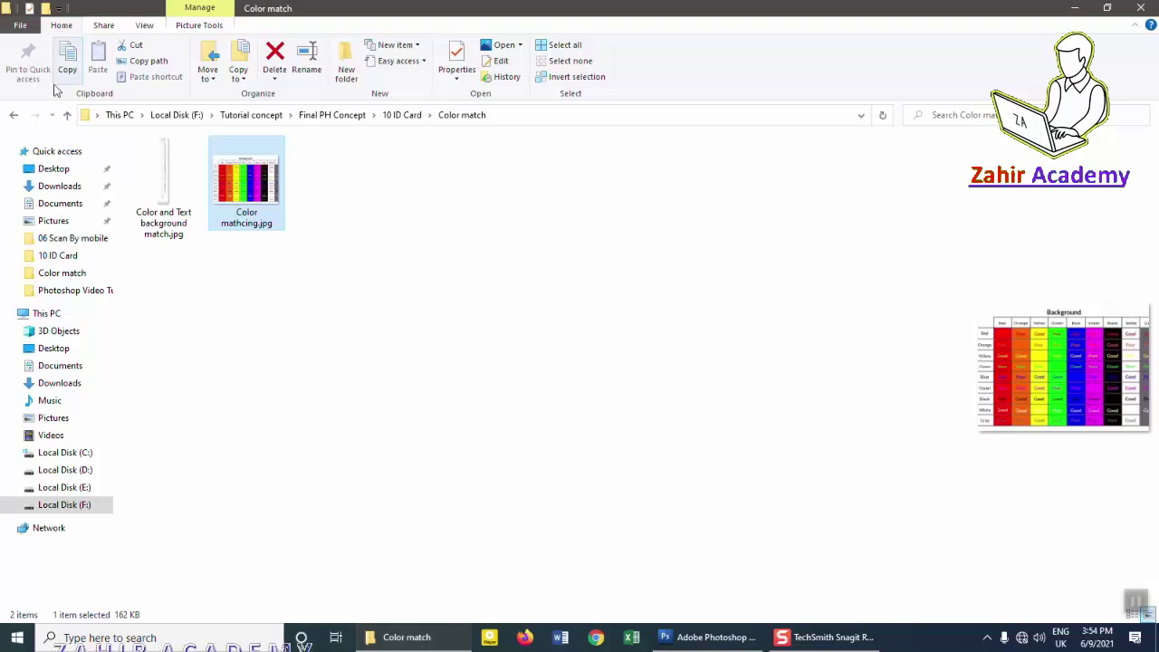
pyautogui.click(13, 115)
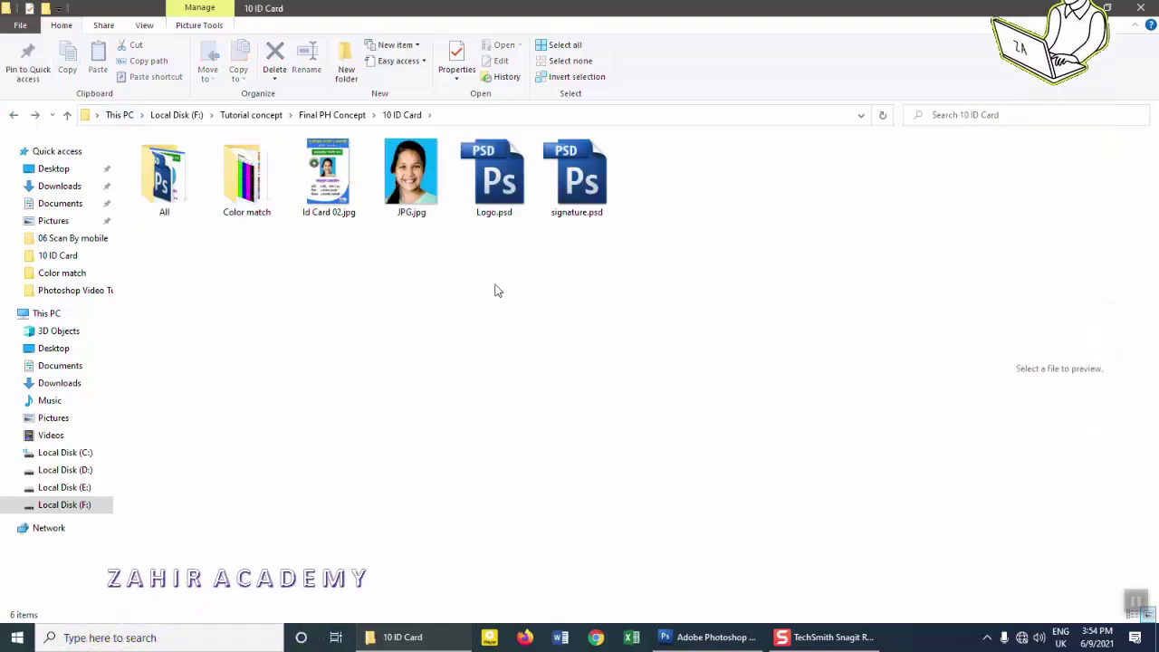
pyautogui.click(416, 201)
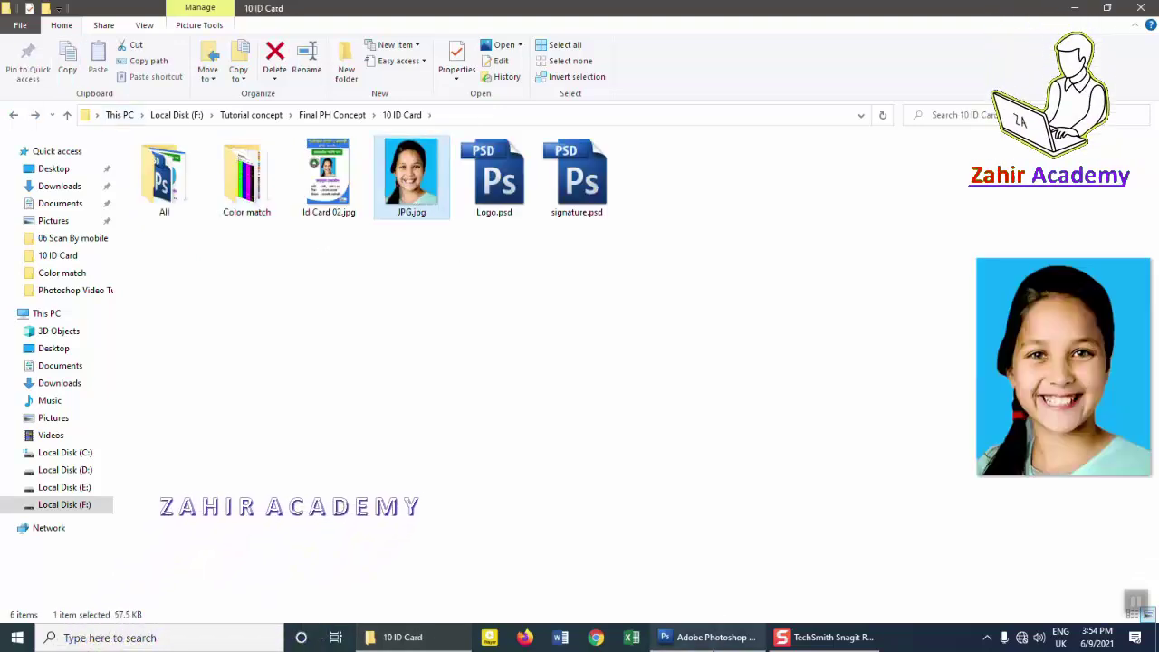
pyautogui.click(711, 638)
# Step: Open student photo JPG.jpg, drag it onto the card, and send its layer to the back
pyautogui.click(12, 24)
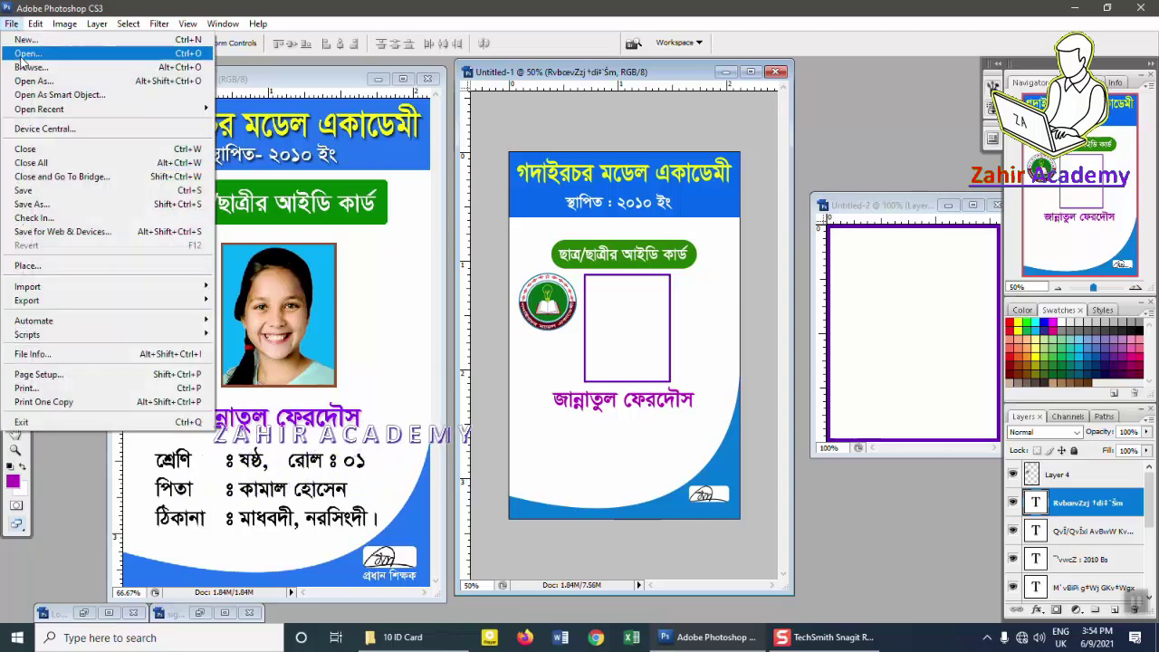
pyautogui.click(27, 53)
pyautogui.click(722, 153)
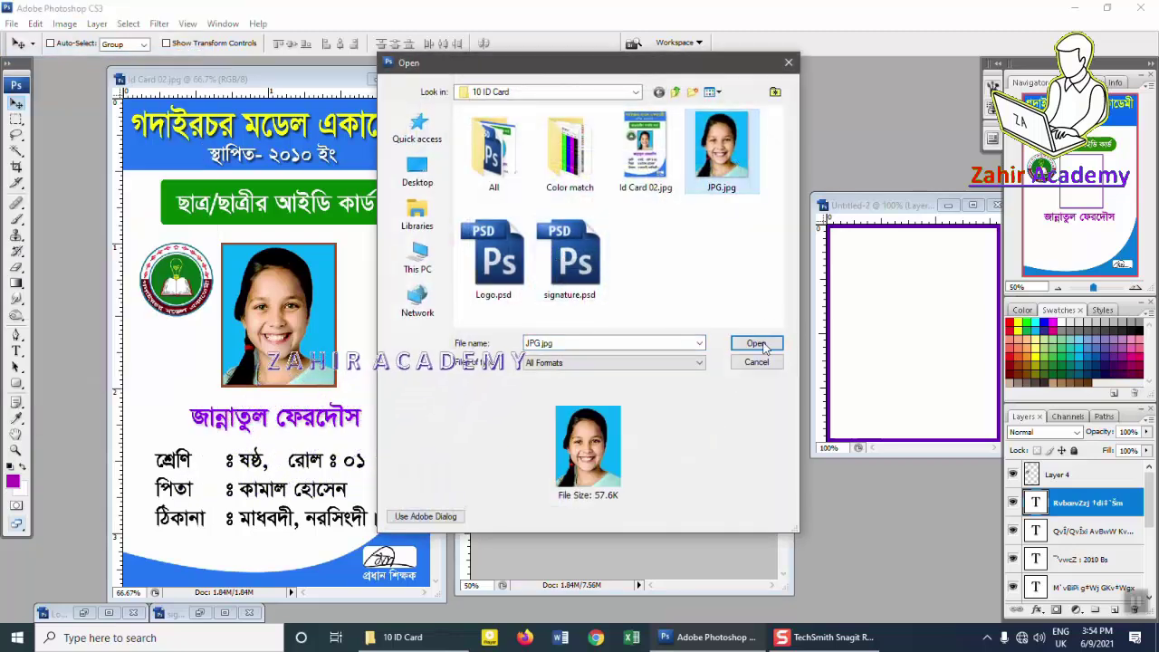
pyautogui.click(757, 345)
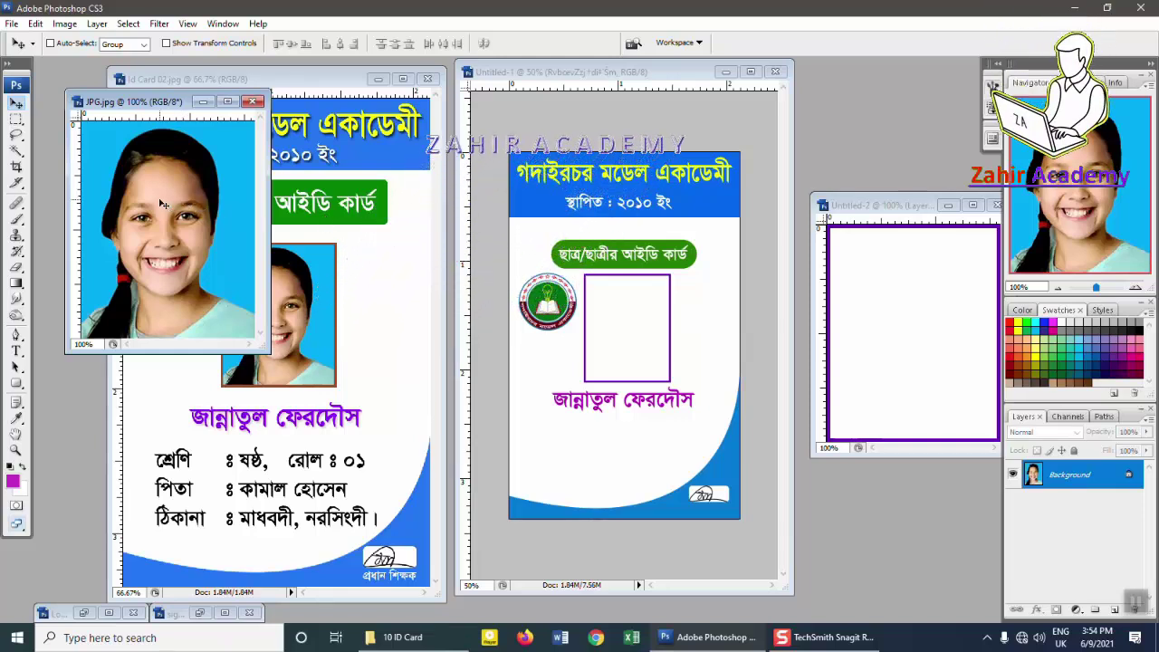
pyautogui.moveTo(172, 205)
pyautogui.mouseDown()
pyautogui.moveTo(616, 347)
pyautogui.moveTo(618, 324)
pyautogui.mouseUp()
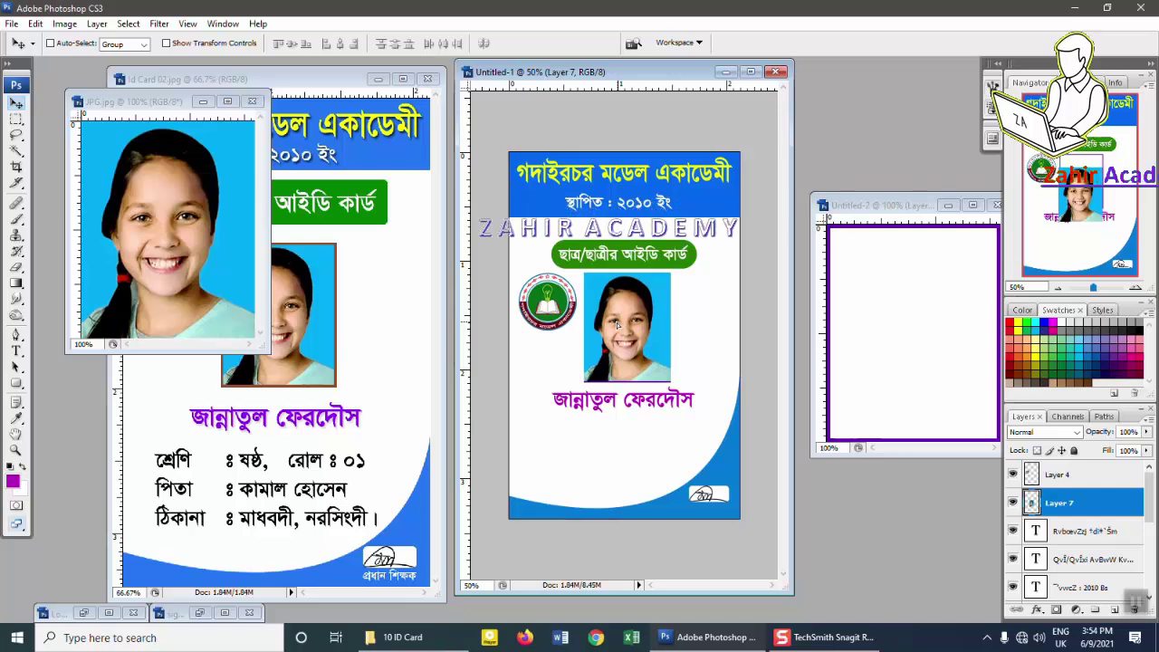
pyautogui.hotkey('ctrl', 'shift', '[')
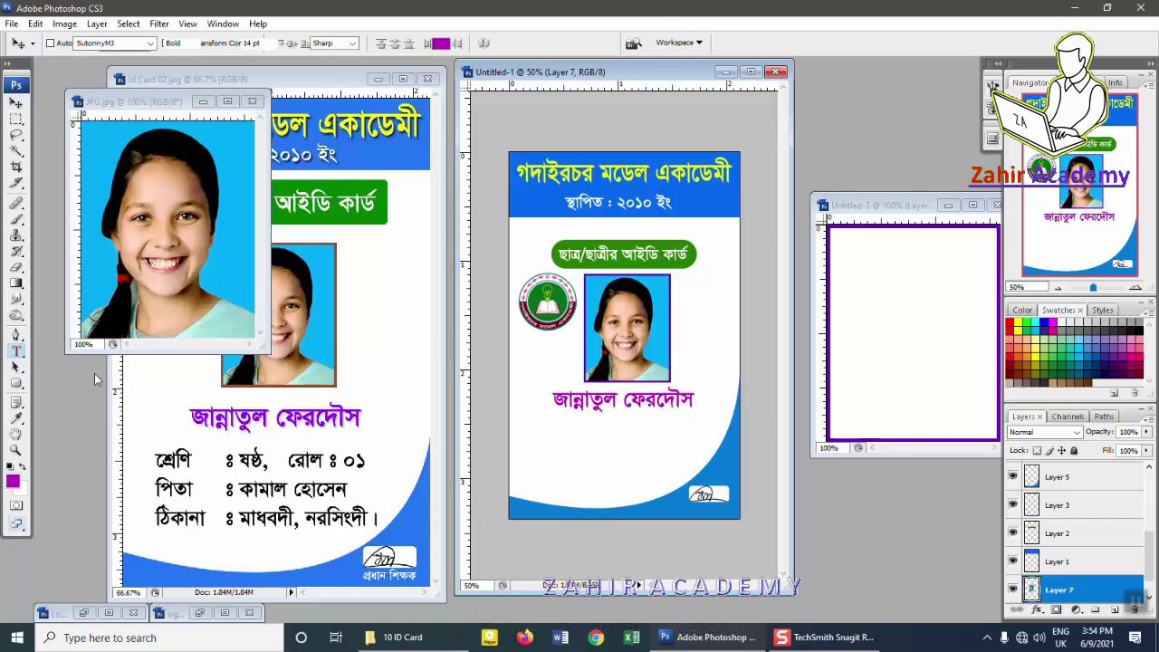
# Step: Type the line শ্রেণি : ষষ্ঠ, রোল : ০১ under the name and Alt-drag a duplicate below
pyautogui.click(16, 351)
pyautogui.click(525, 435)
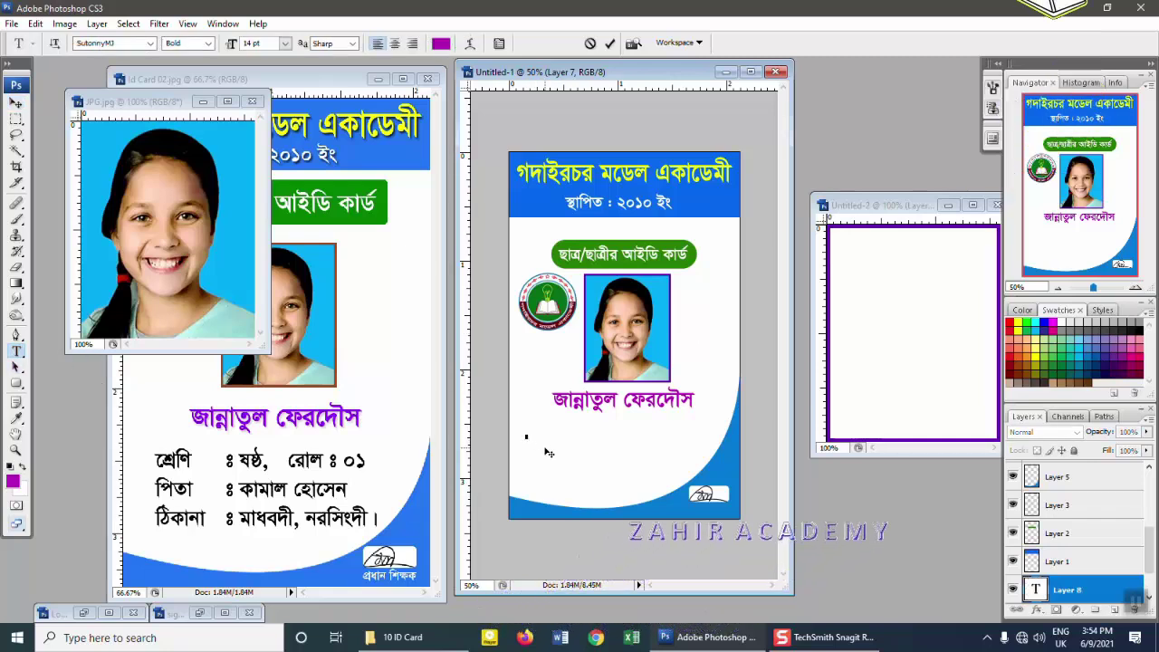
pyautogui.write('শ্রেণি')
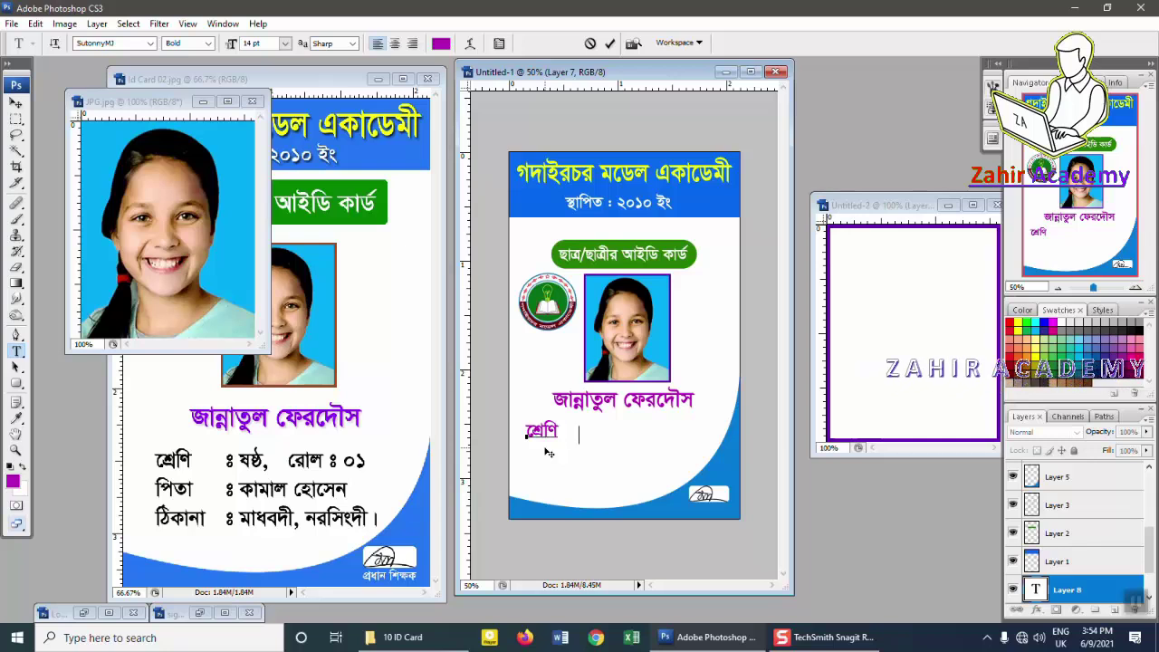
pyautogui.write('ঃ ')
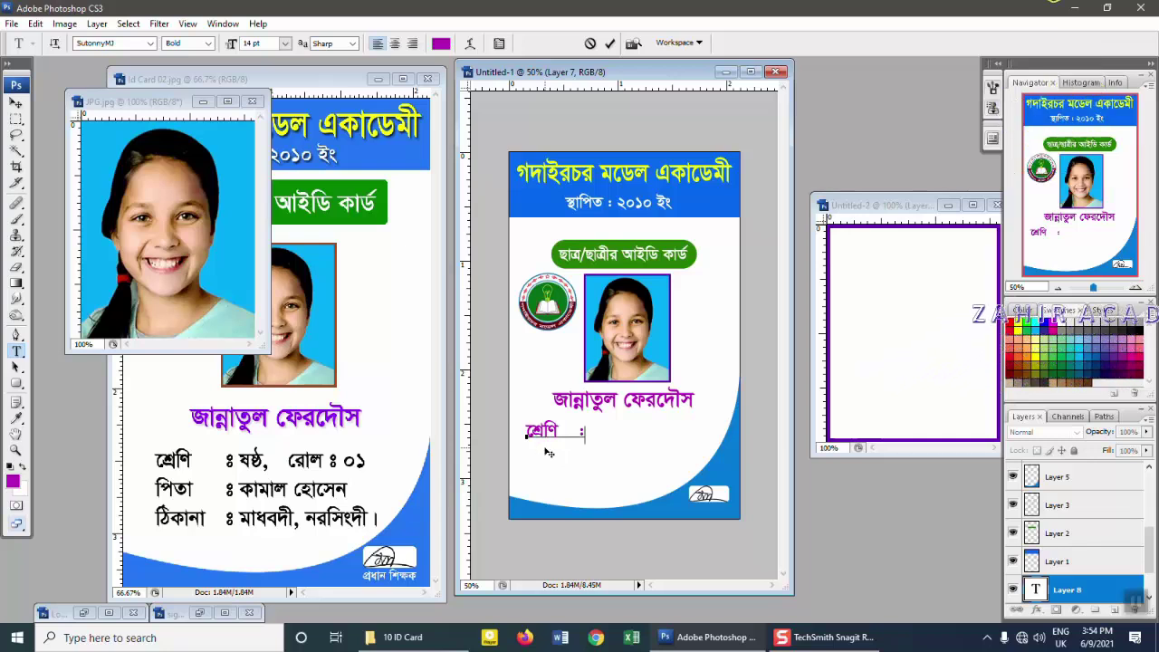
pyautogui.write('ষষ্ঠ, রোল ঃ')
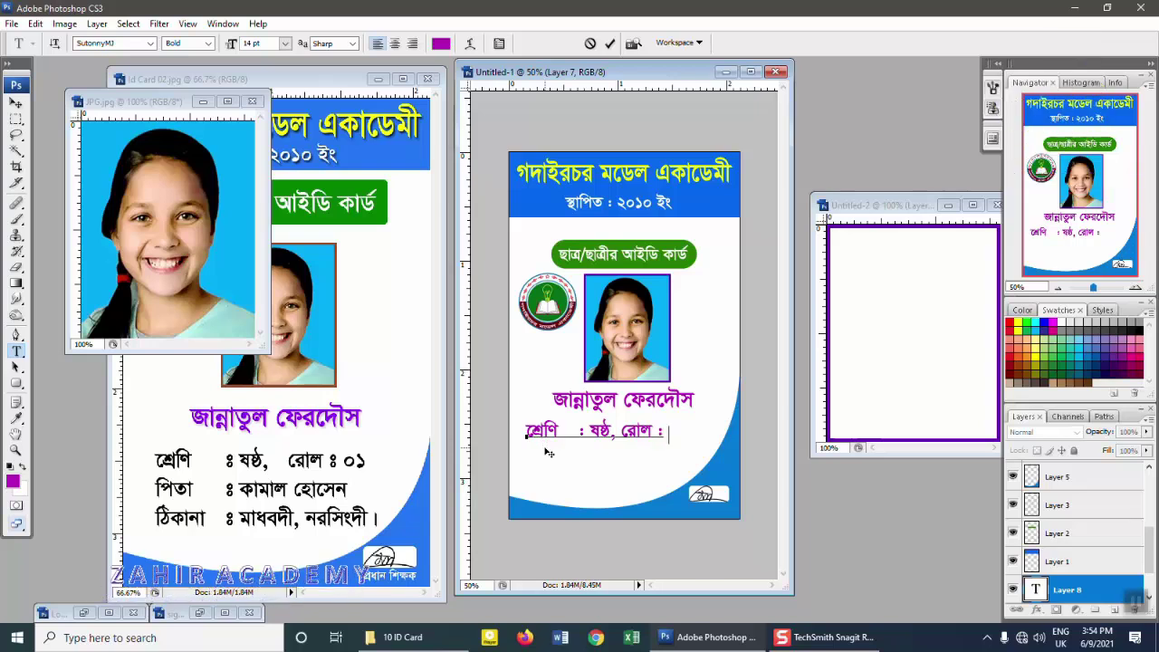
pyautogui.write(': ০১')
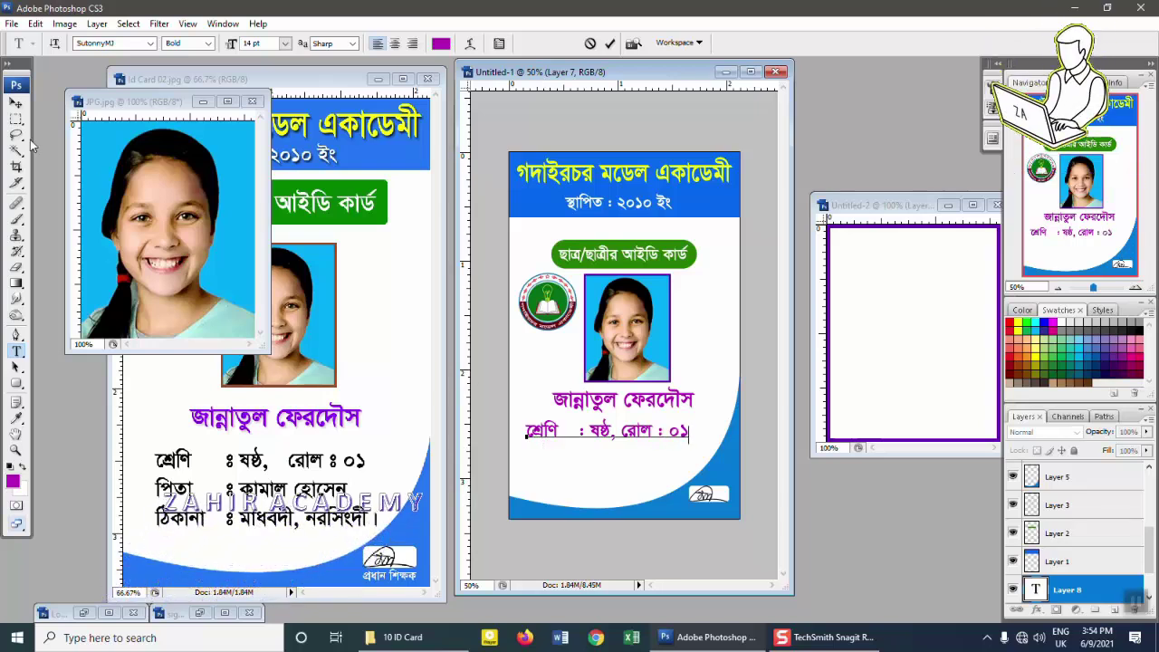
pyautogui.hotkey('ctrl', 'Return')
pyautogui.press('v')
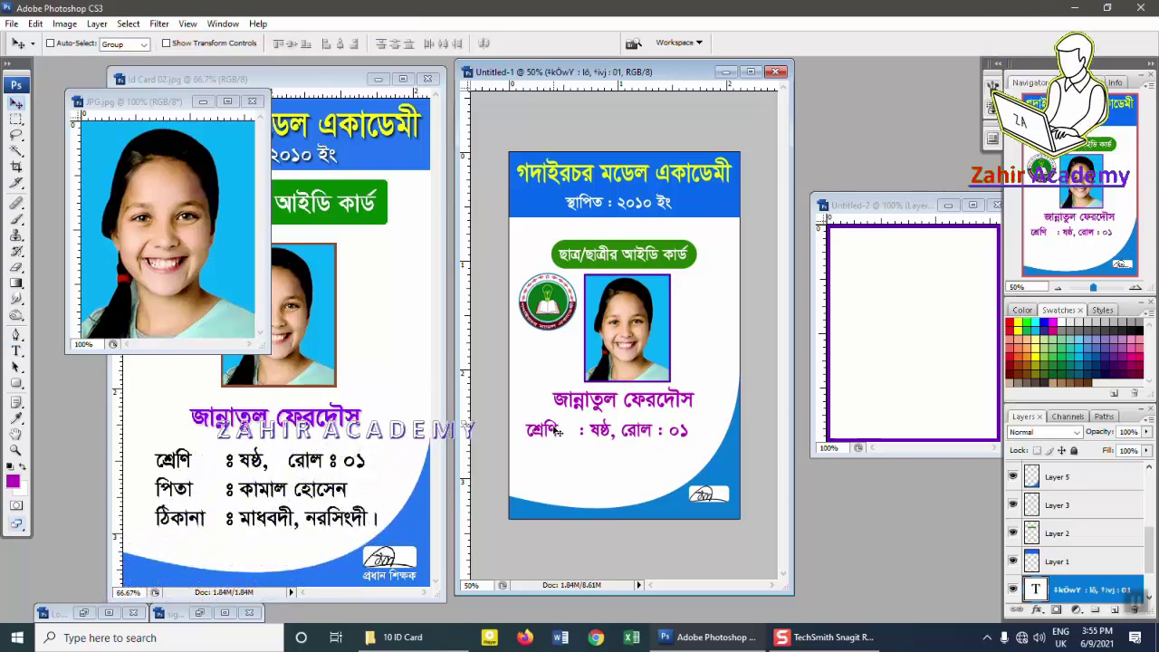
pyautogui.moveTo(557, 431); pyautogui.dragTo(539, 428)
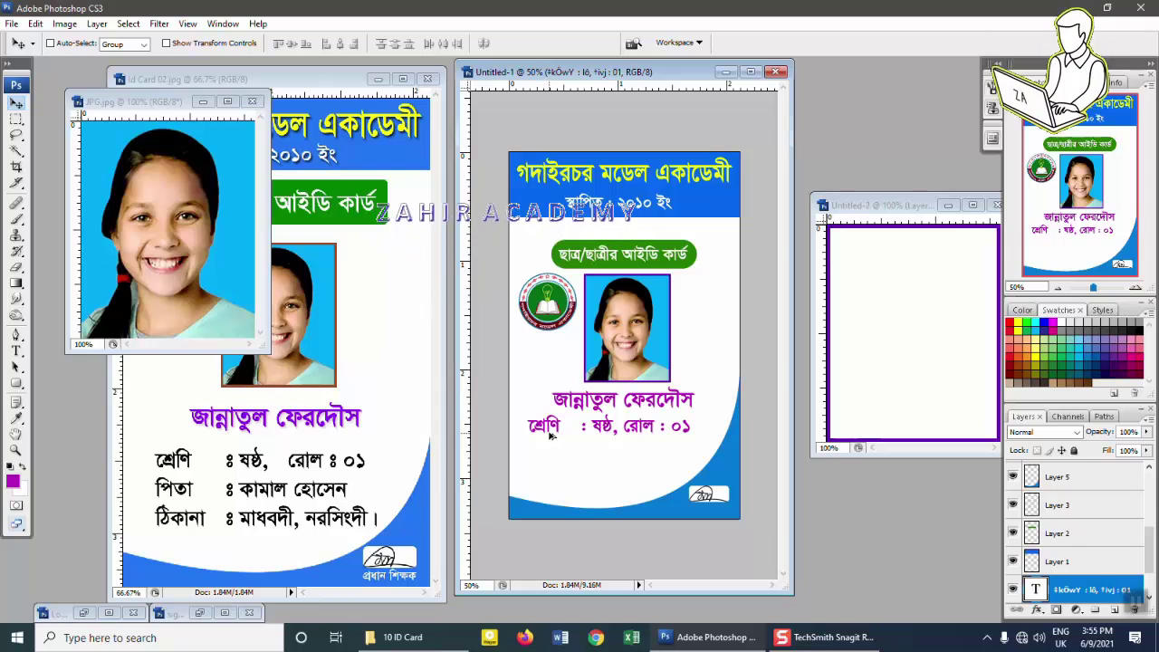
pyautogui.moveTo(550, 436)
pyautogui.mouseDown()
pyautogui.moveTo(550, 451)
pyautogui.moveTo(542, 427)
pyautogui.mouseUp()
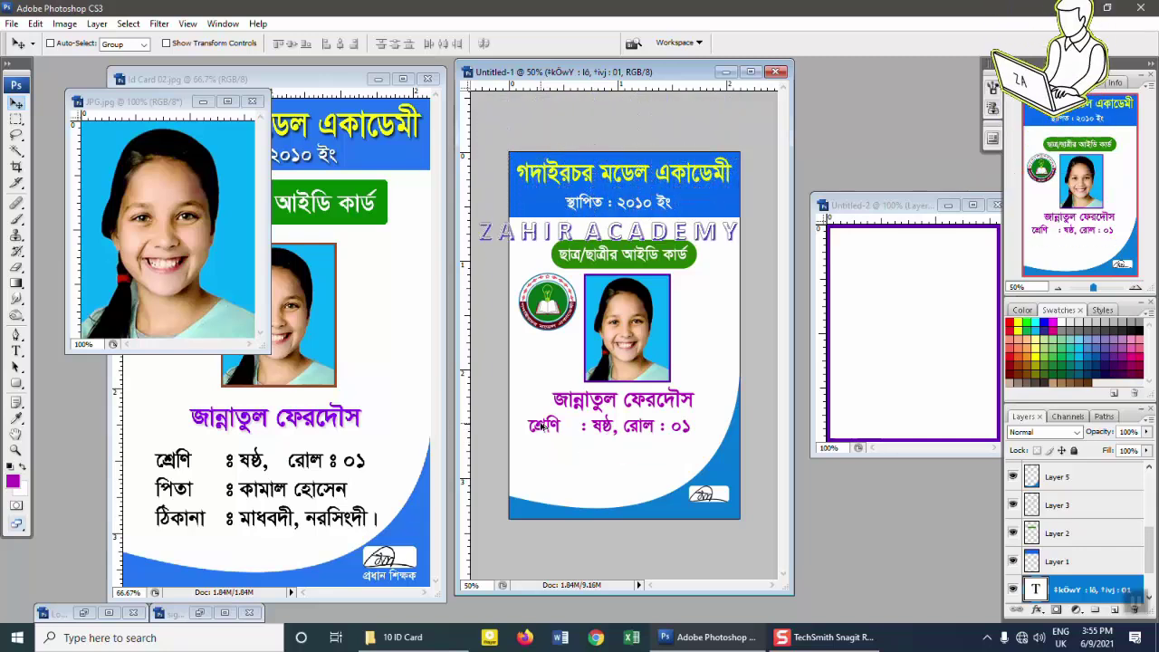
# Step: Dismiss the no-layer error and Alt-drag two more copies of the line beneath
pyautogui.click(542, 426)
pyautogui.click(579, 249)
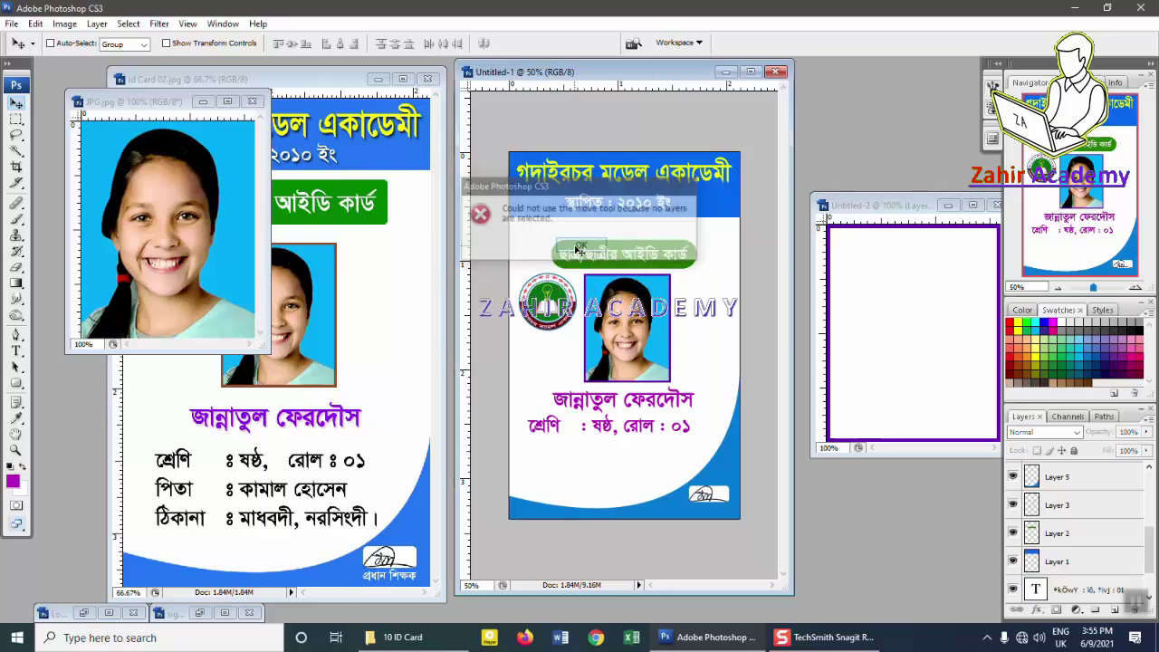
pyautogui.moveTo(540, 426); pyautogui.dragTo(540, 447)
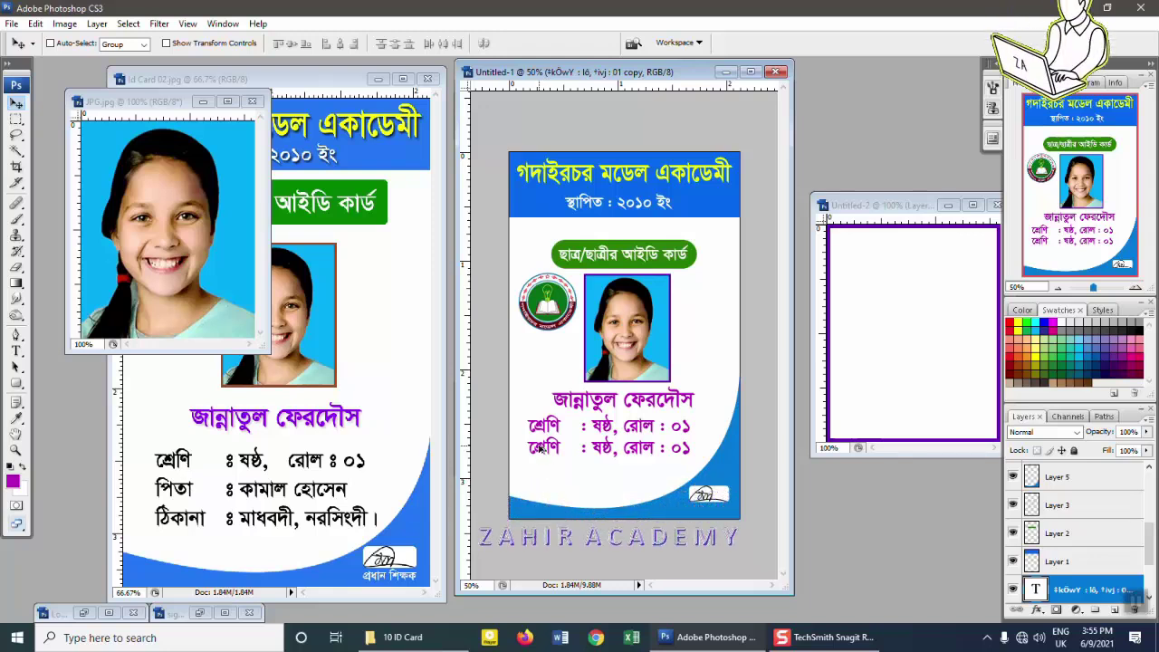
pyautogui.moveTo(544, 451); pyautogui.dragTo(538, 469)
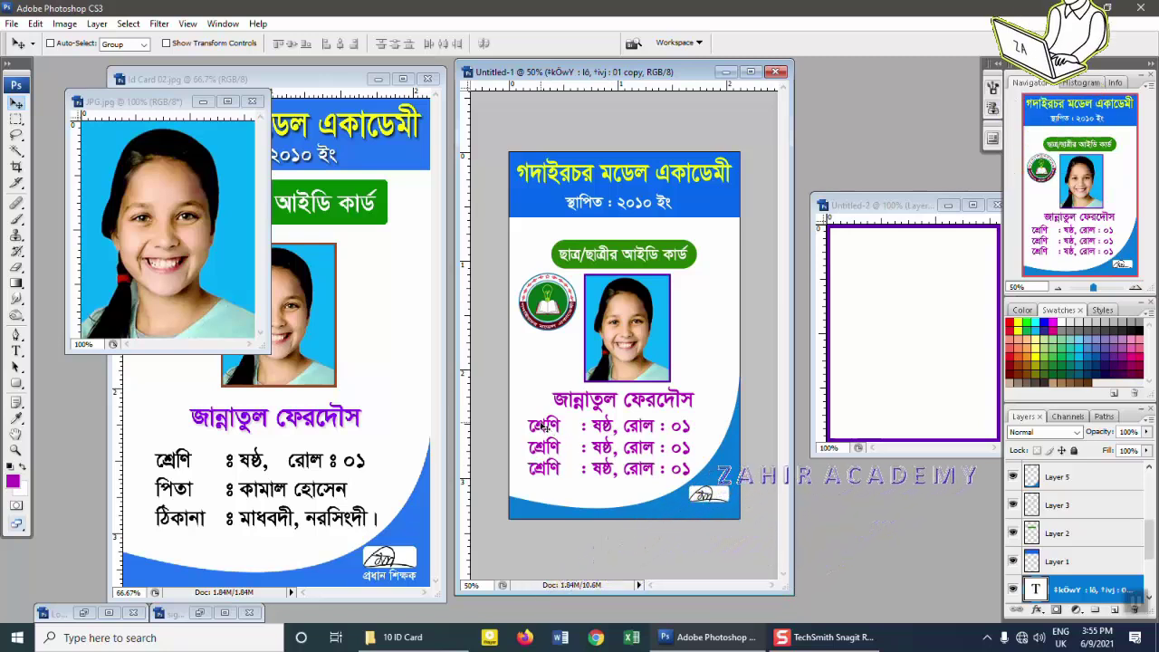
# Step: Recolour all three class-and-roll lines black by selecting and filling each text layer
pyautogui.rightClick(542, 427)
pyautogui.click(580, 433)
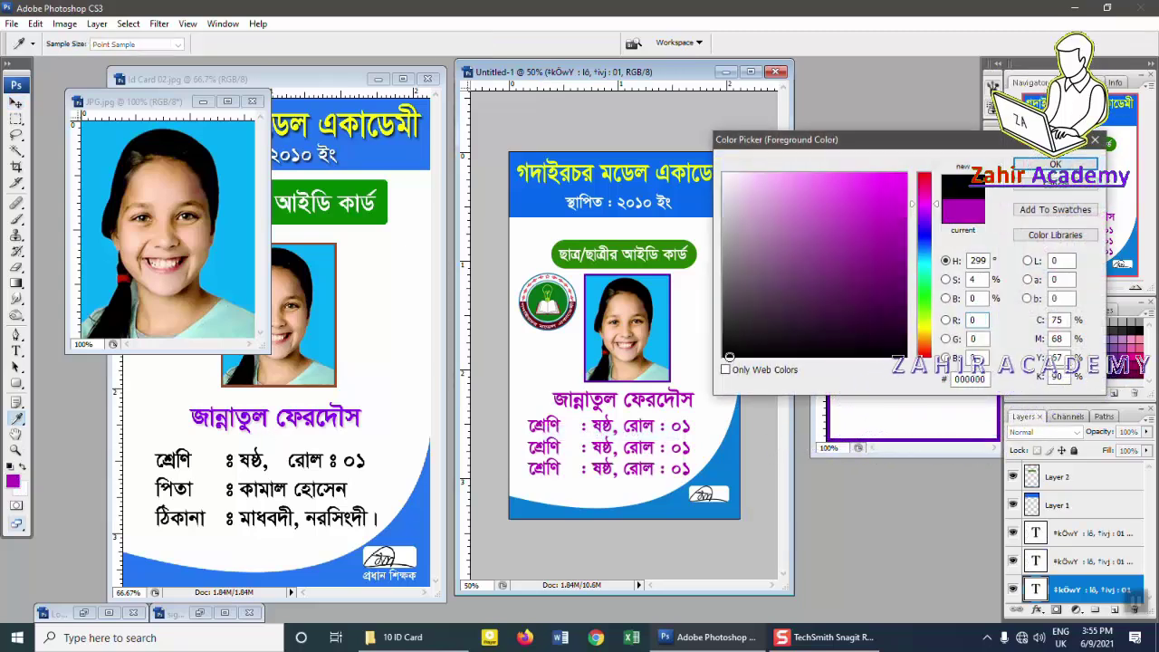
pyautogui.press('Return')
pyautogui.press('v')
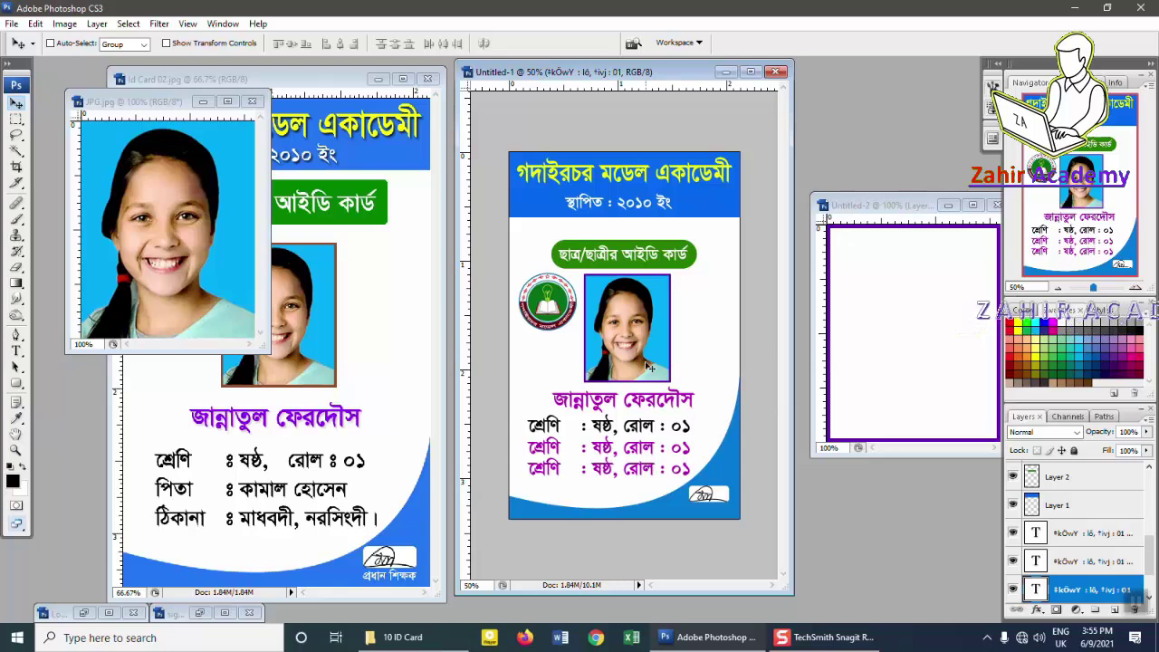
pyautogui.rightClick(550, 451)
pyautogui.click(569, 453)
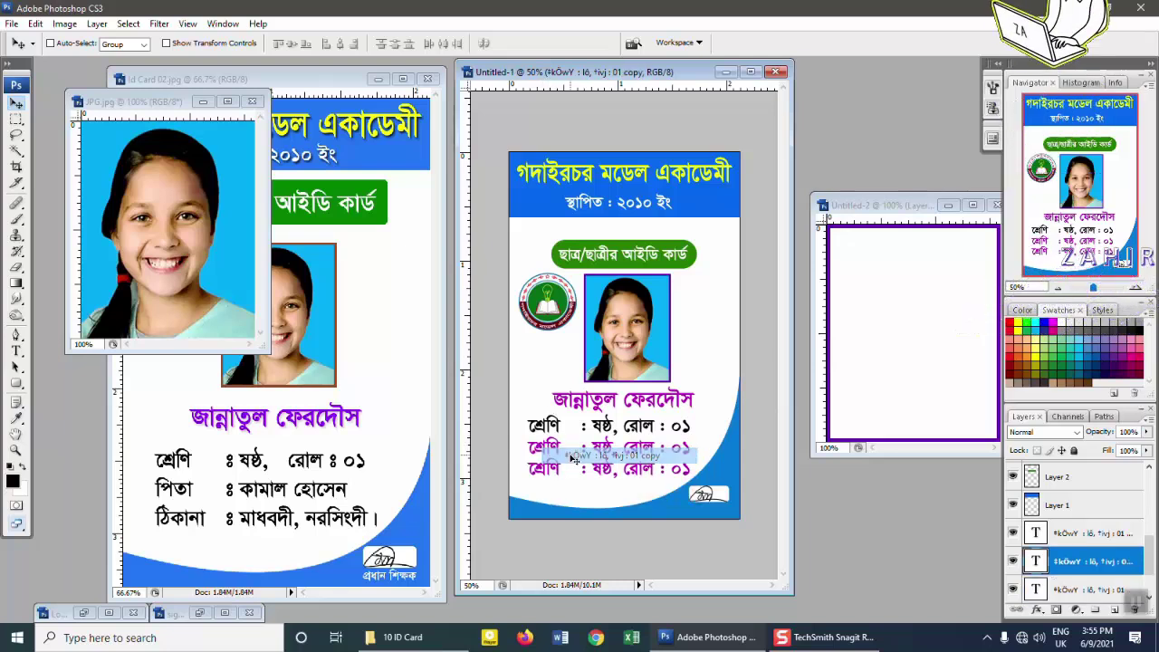
pyautogui.hotkey('alt', 'BackSpace')
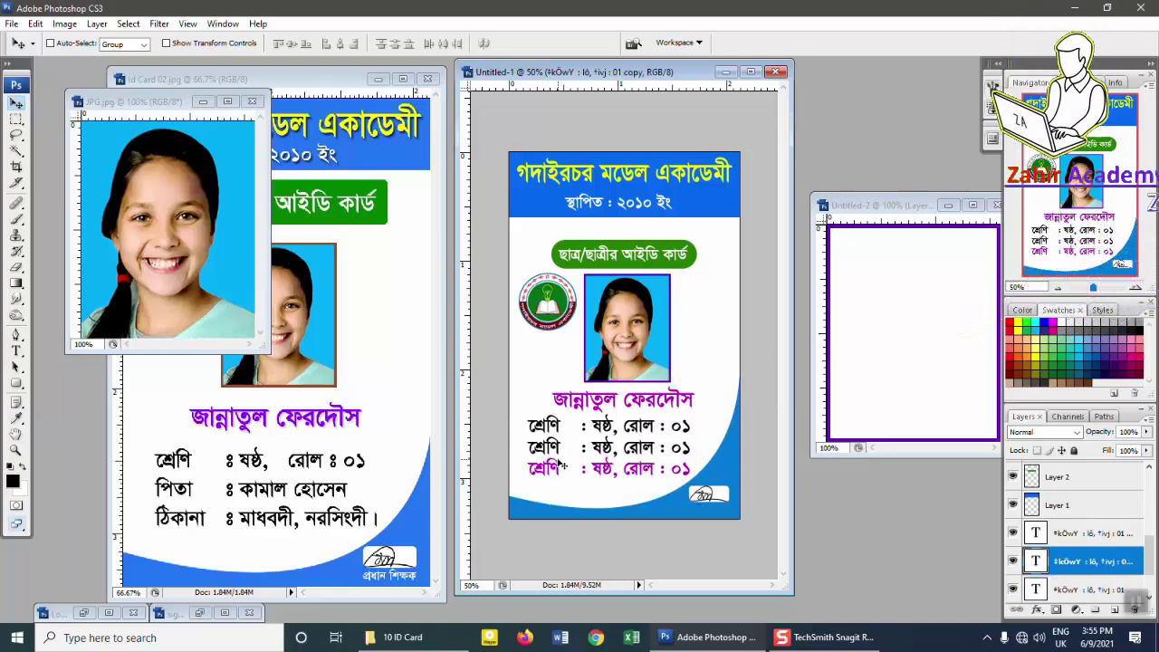
pyautogui.rightClick(543, 471)
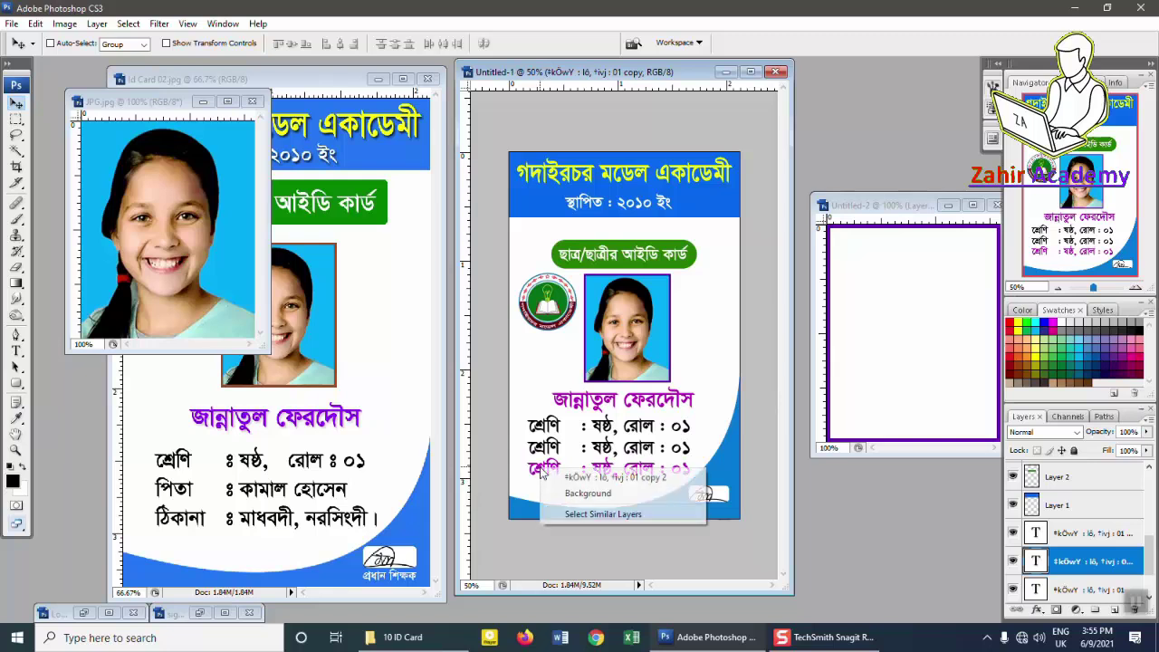
pyautogui.click(598, 478)
pyautogui.hotkey('alt', 'BackSpace')
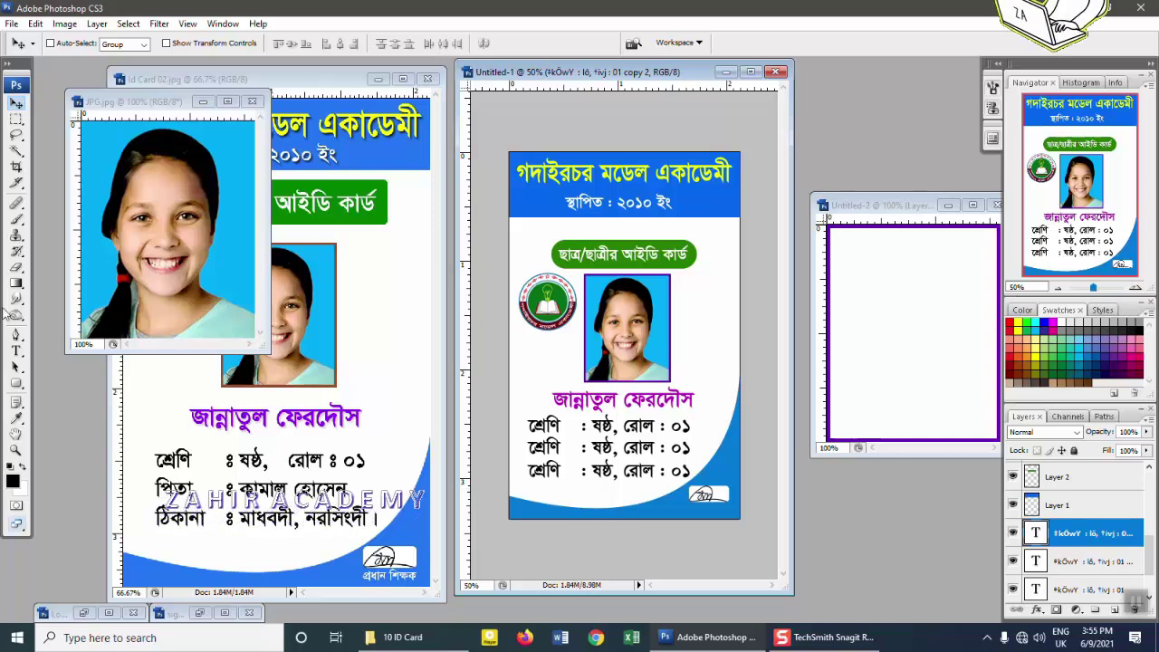
# Step: Relabel the second line to পিতা and the bottom line to ঠিকানা
pyautogui.click(16, 350)
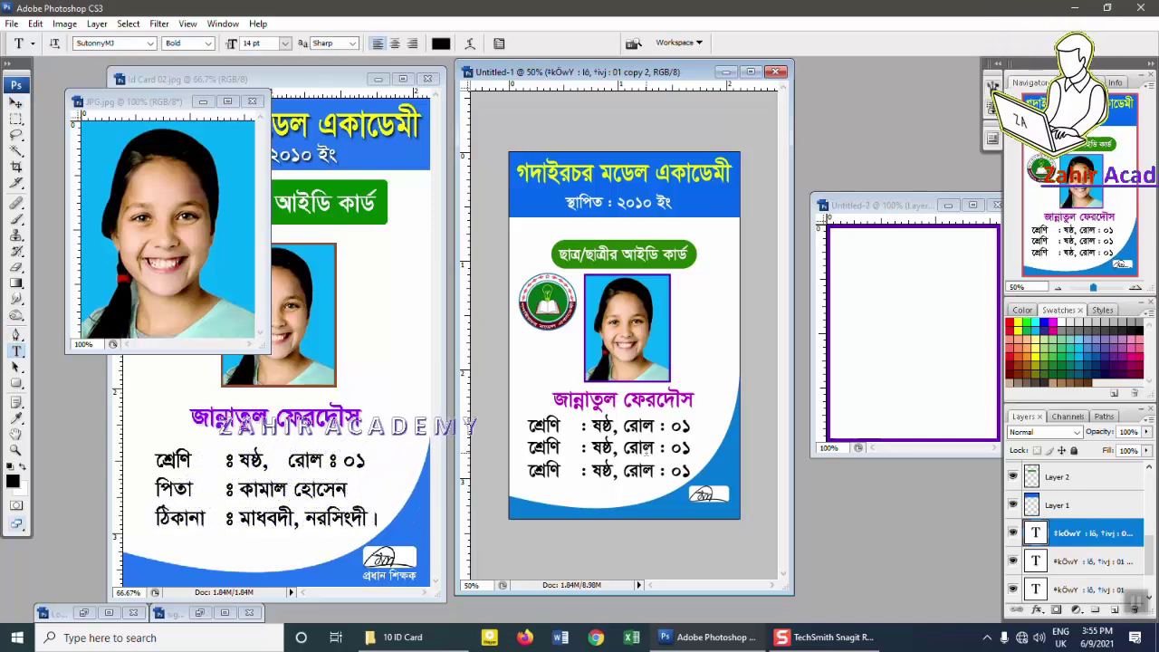
pyautogui.click(576, 447)
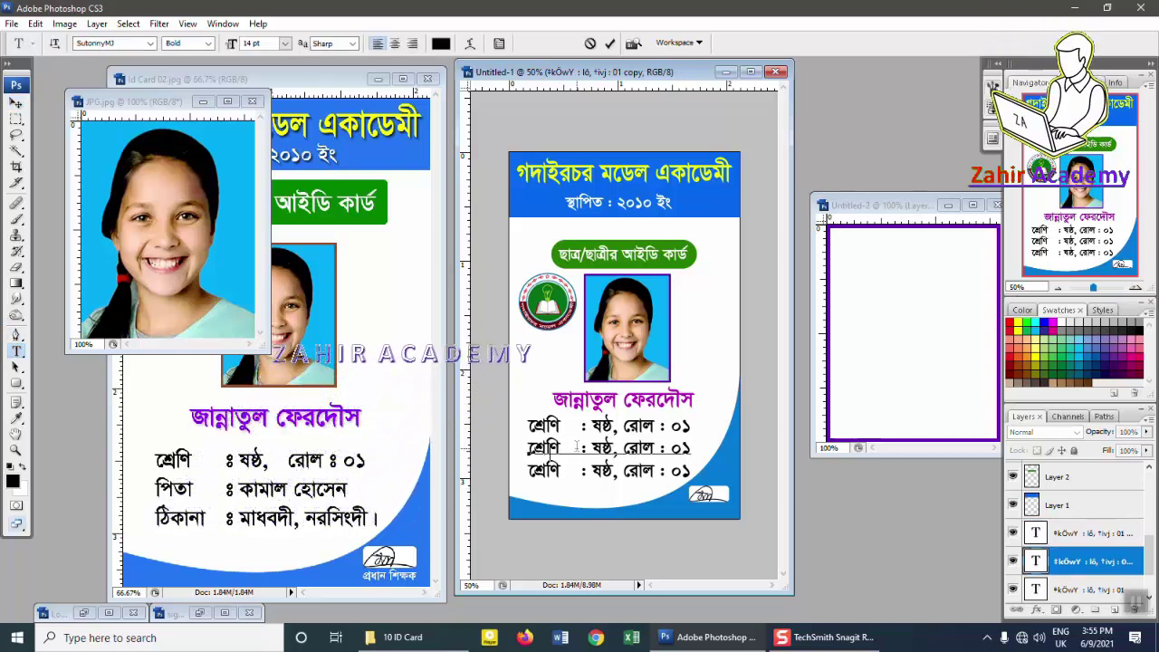
pyautogui.press('BackSpace')
pyautogui.press('BackSpace')
pyautogui.press('BackSpace')
pyautogui.write('wcZv')
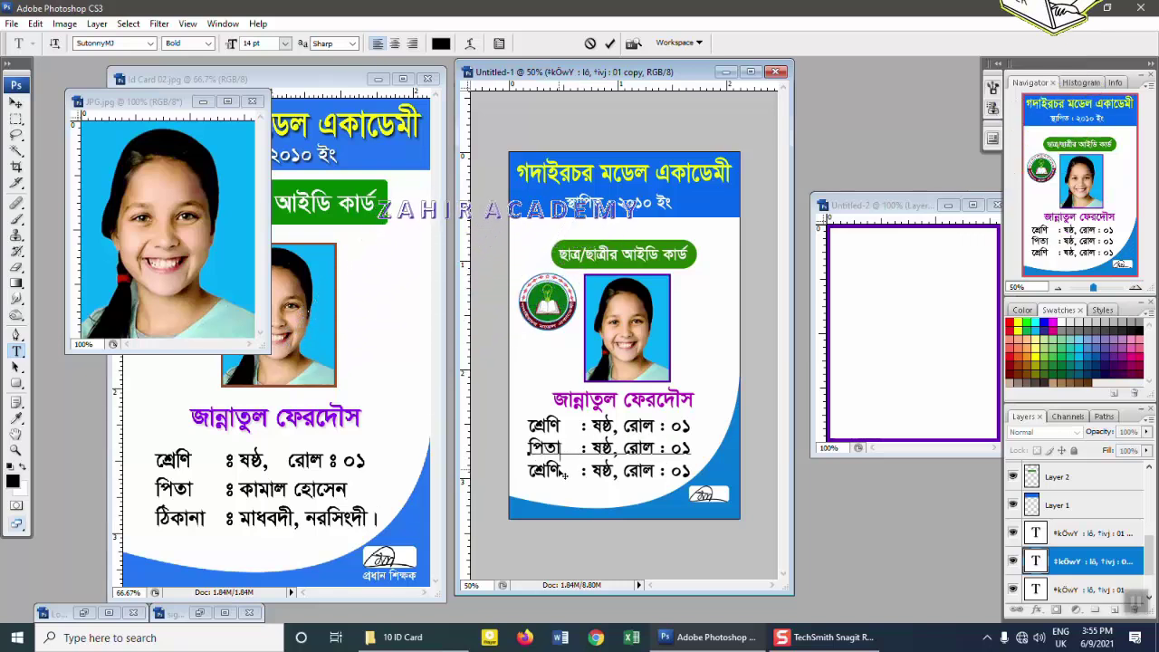
pyautogui.click(16, 102)
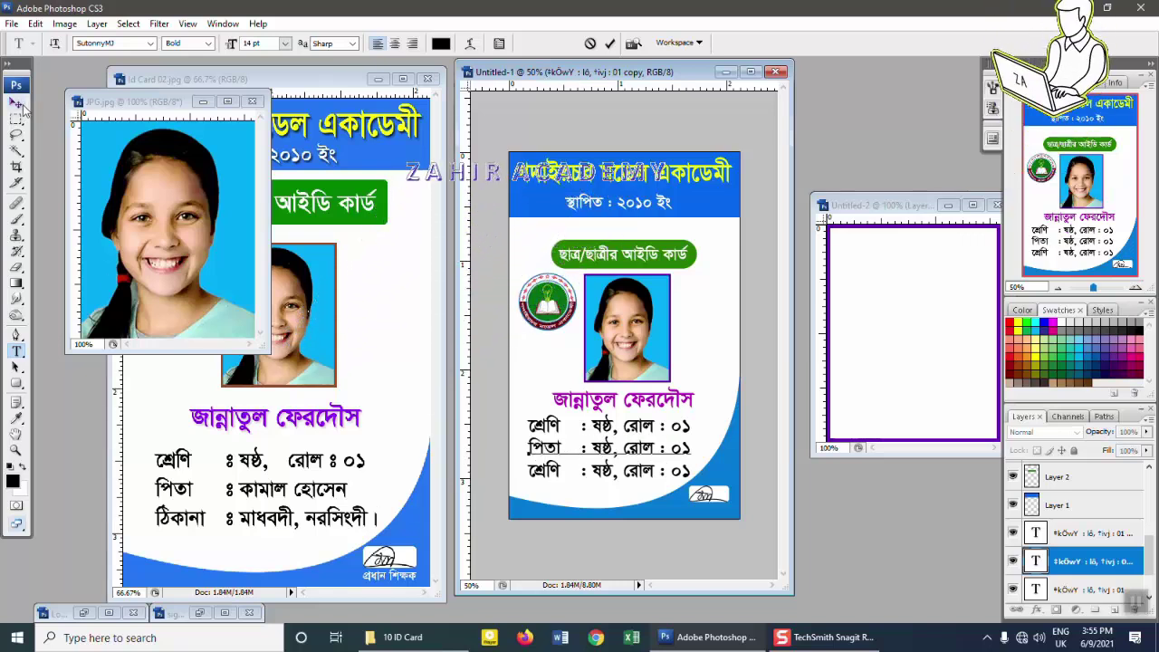
pyautogui.click(17, 353)
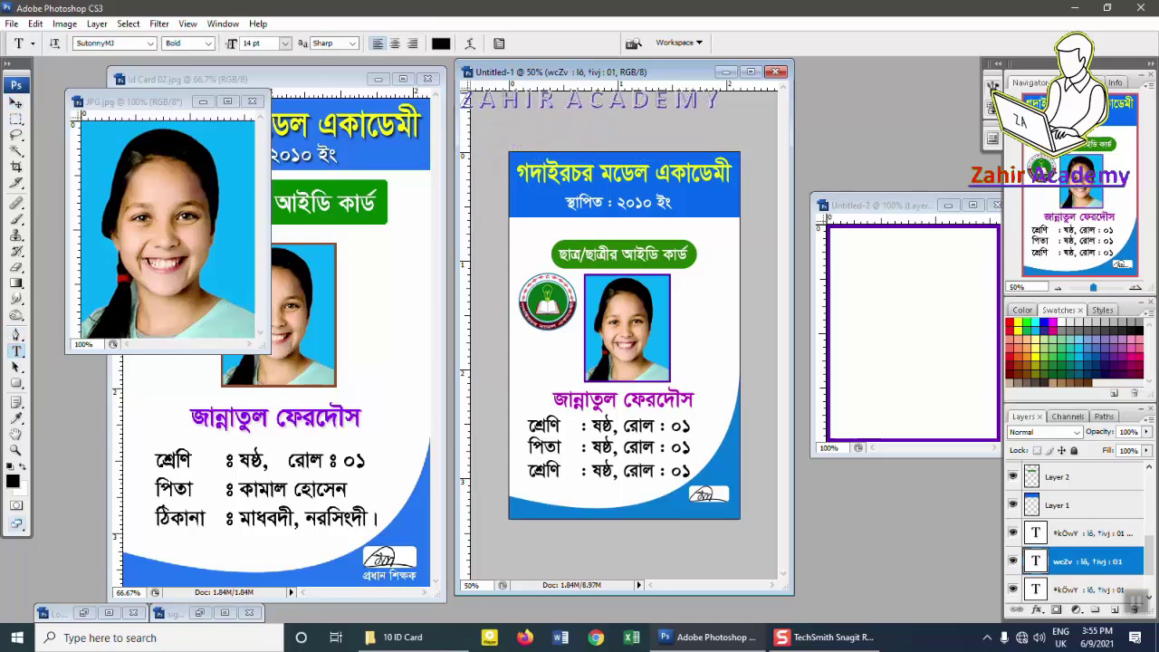
pyautogui.click(562, 469)
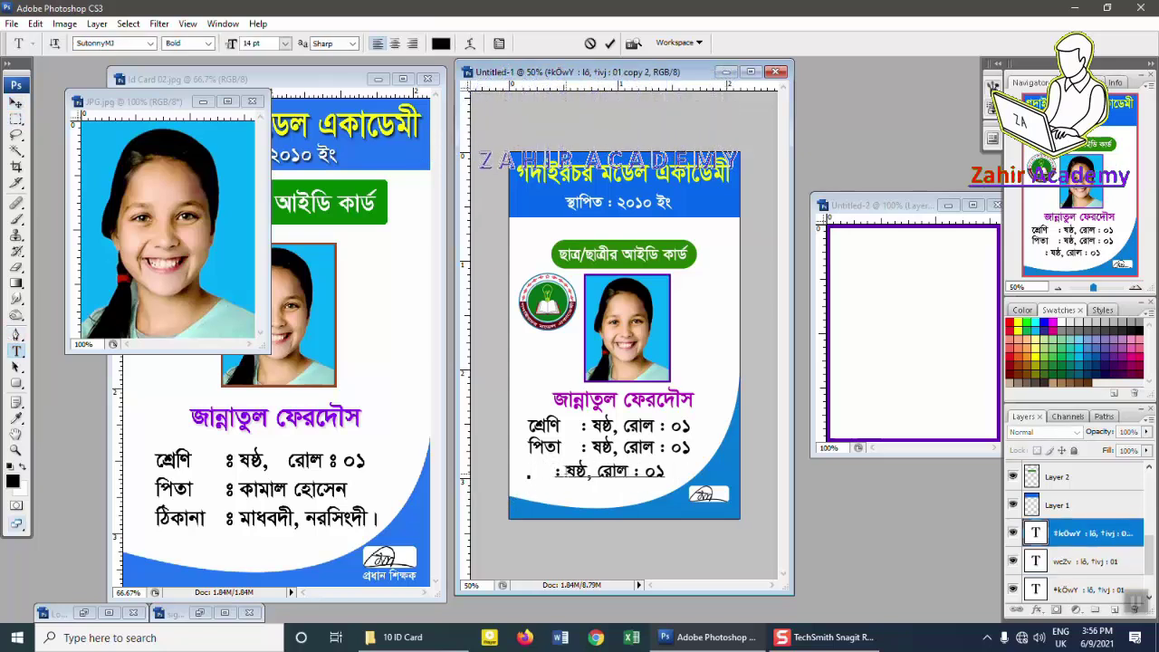
pyautogui.write('Kvbv')
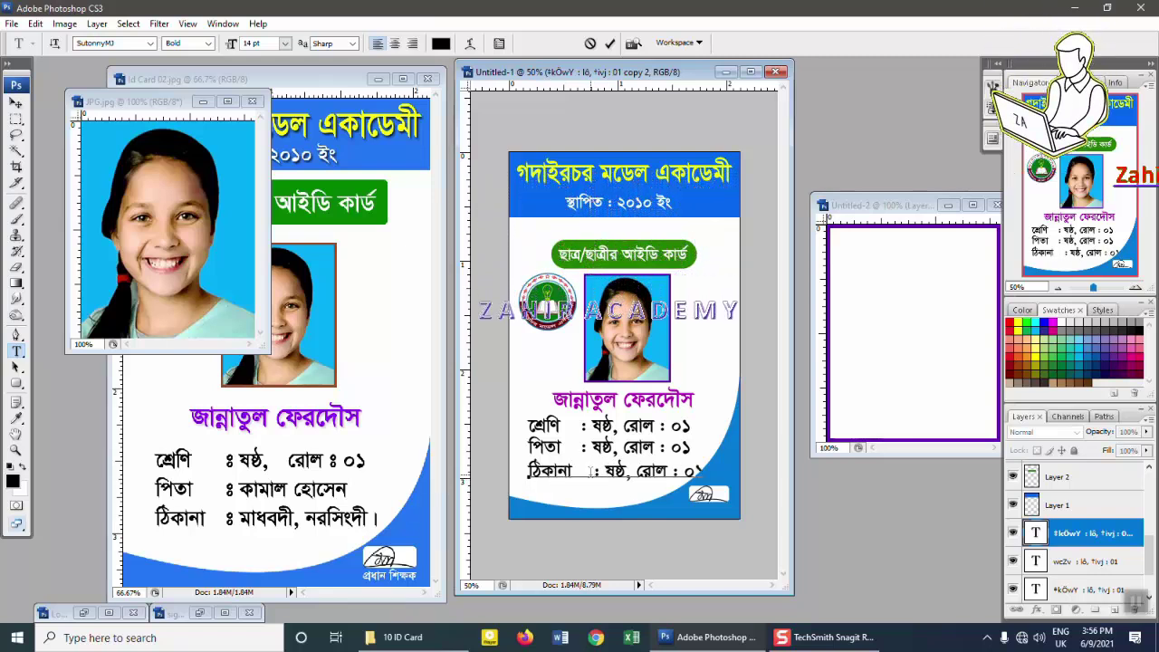
pyautogui.press('Delete')
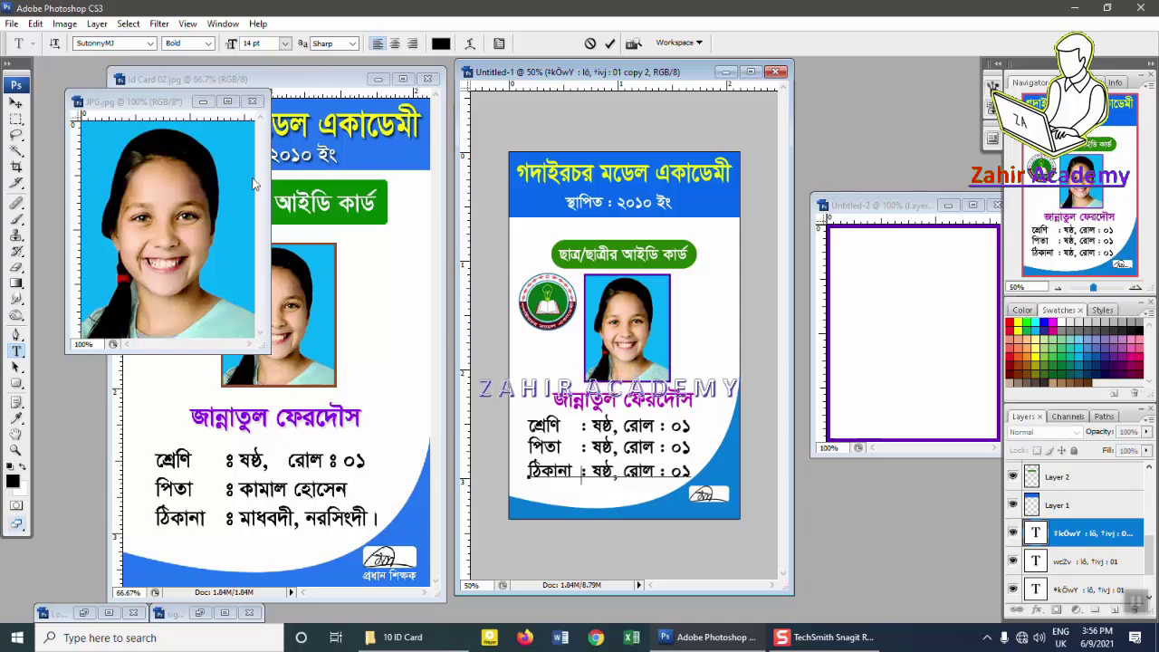
pyautogui.click(16, 103)
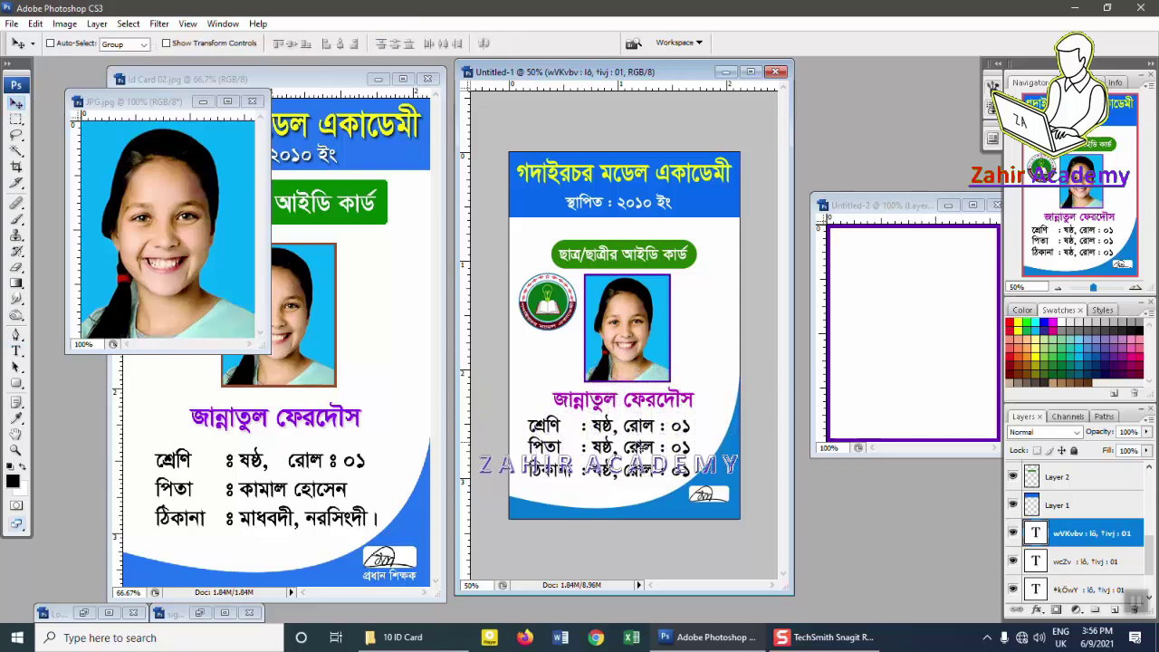
# Step: Replace the copied values with the father's name and the address, then commit
pyautogui.click(16, 353)
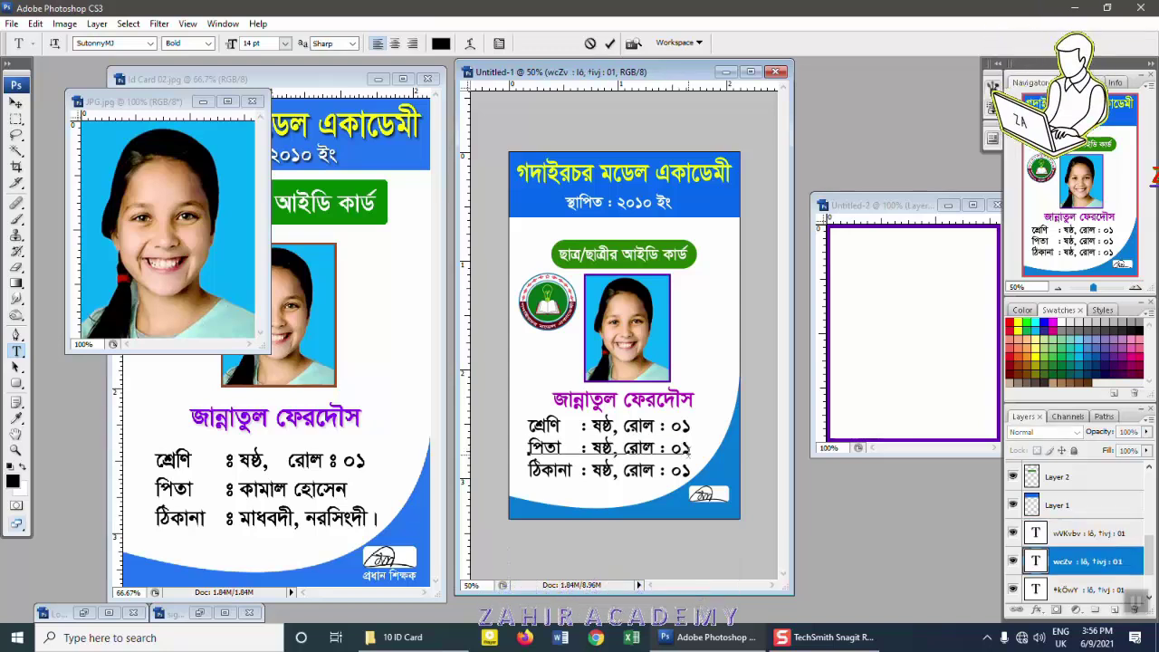
pyautogui.click(688, 448)
pyautogui.press('BackSpace')
pyautogui.press('BackSpace')
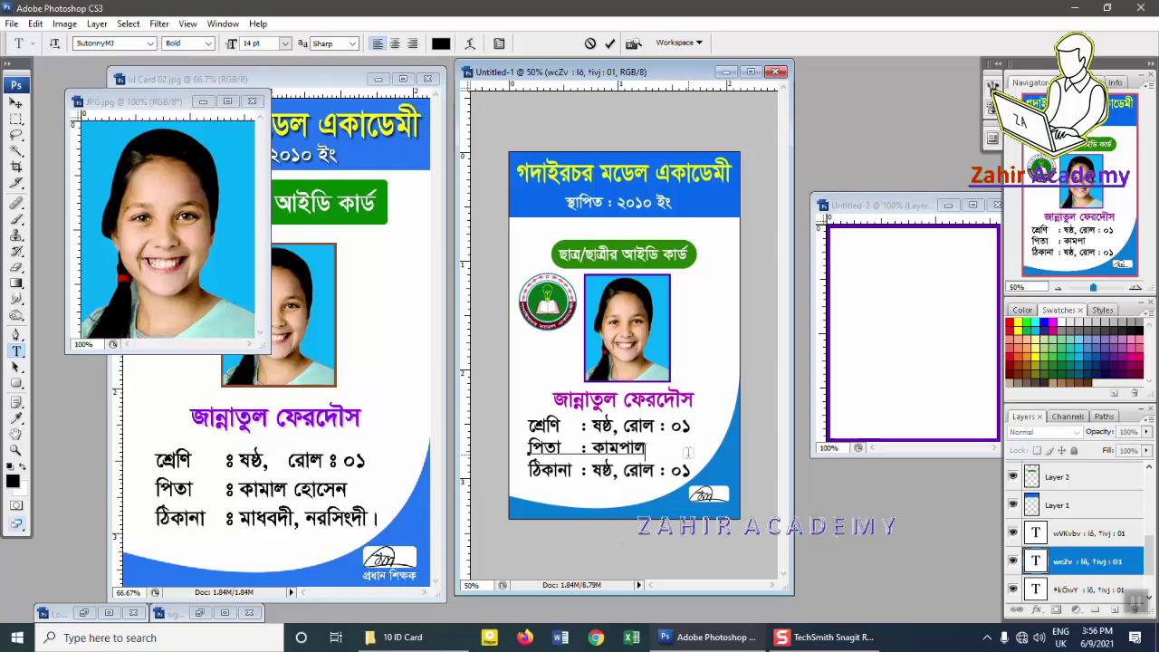
pyautogui.write('ল হোসেন')
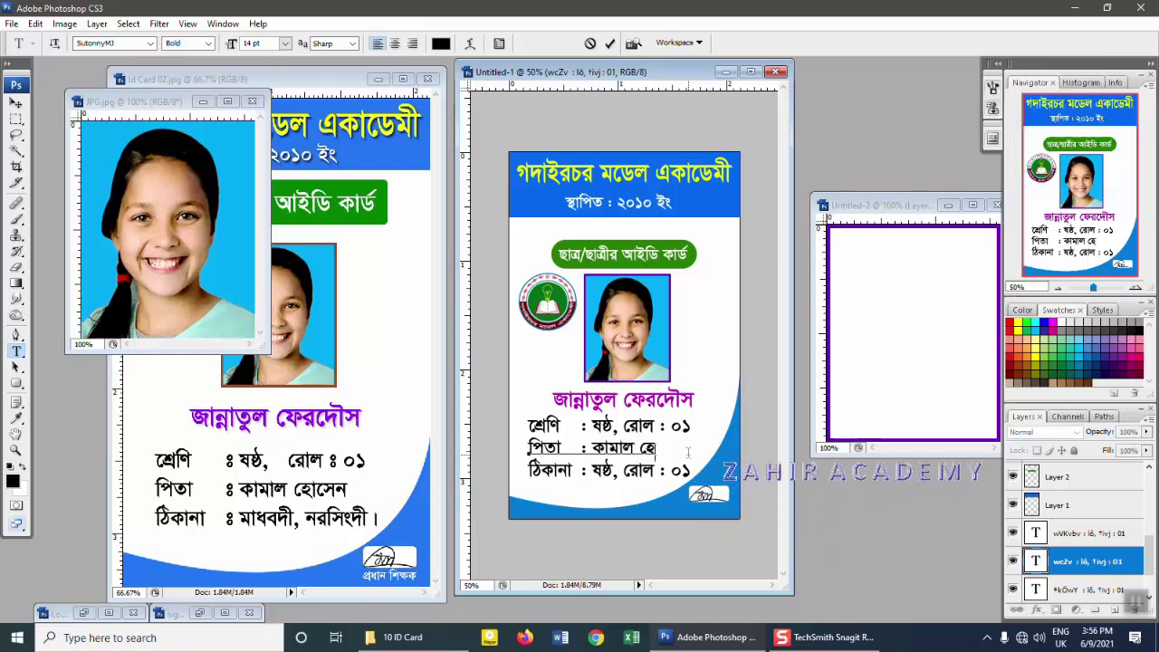
pyautogui.hotkey('ctrl', 'Return')
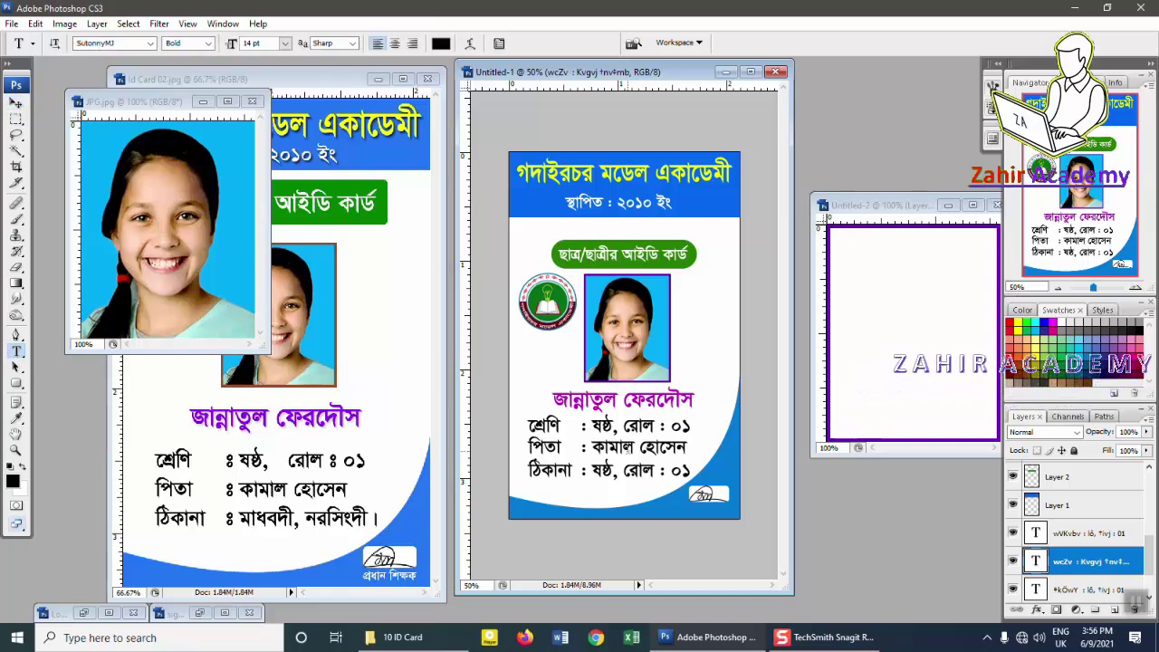
pyautogui.click(654, 472)
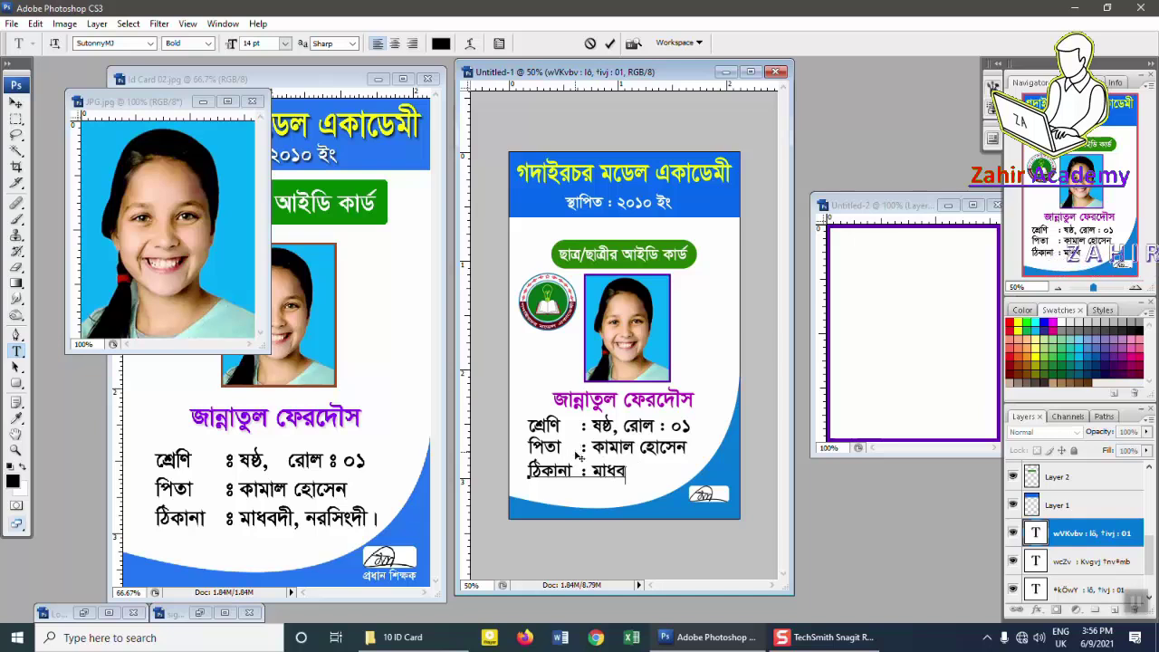
pyautogui.write('দী, নরসিংদী')
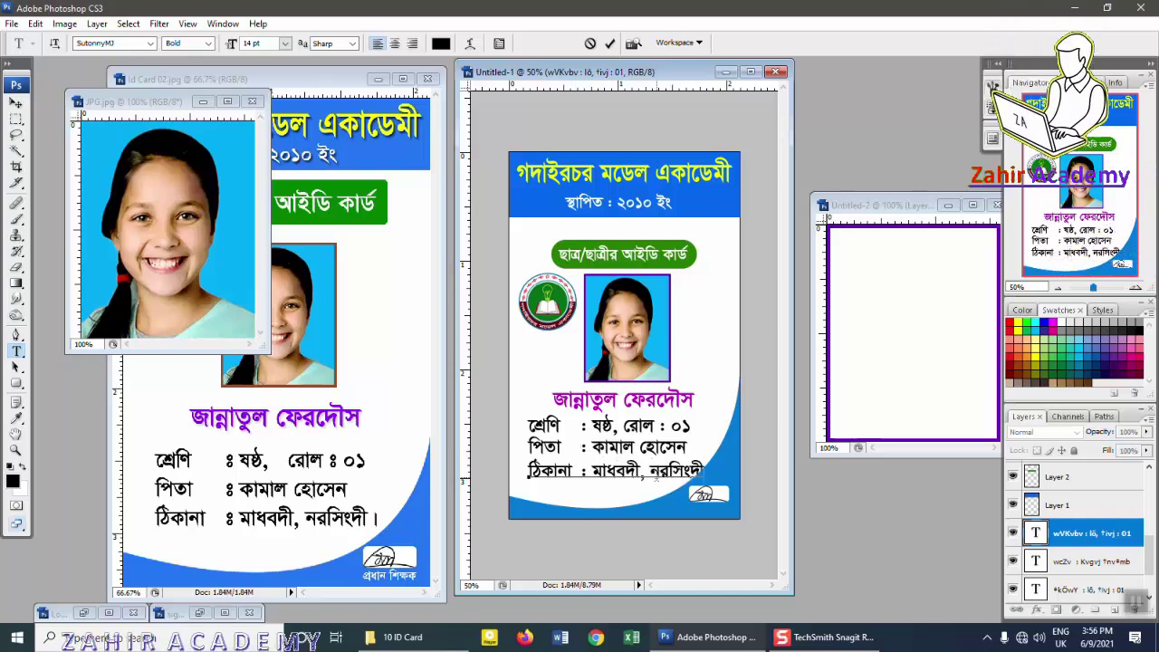
pyautogui.press('BackSpace')
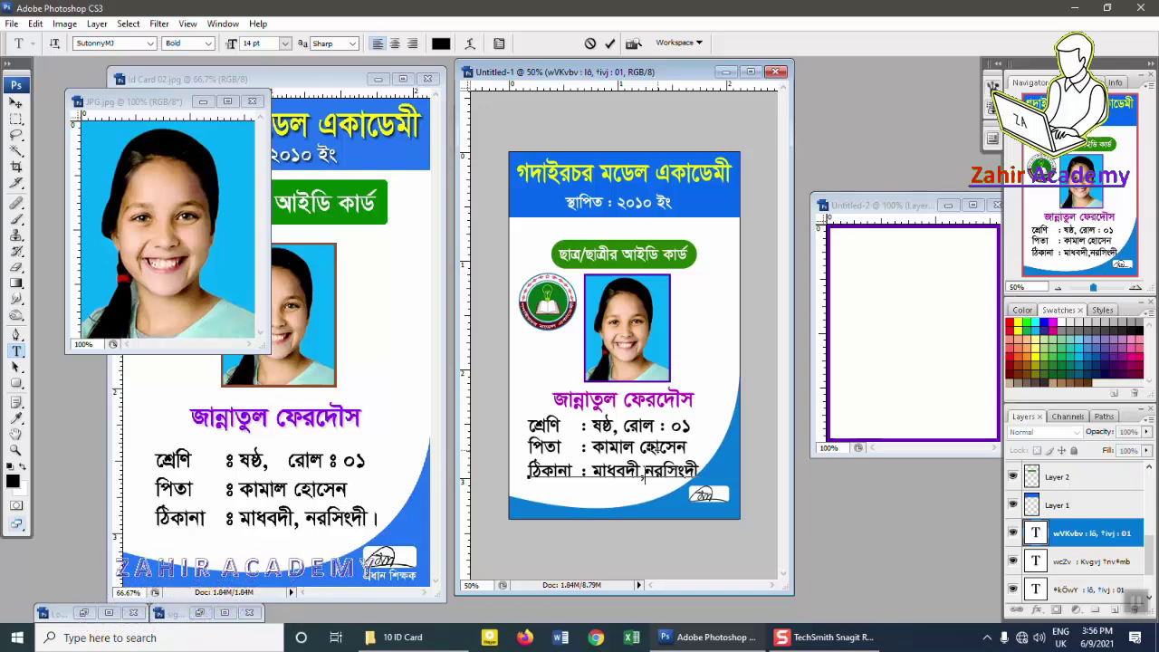
pyautogui.click(17, 102)
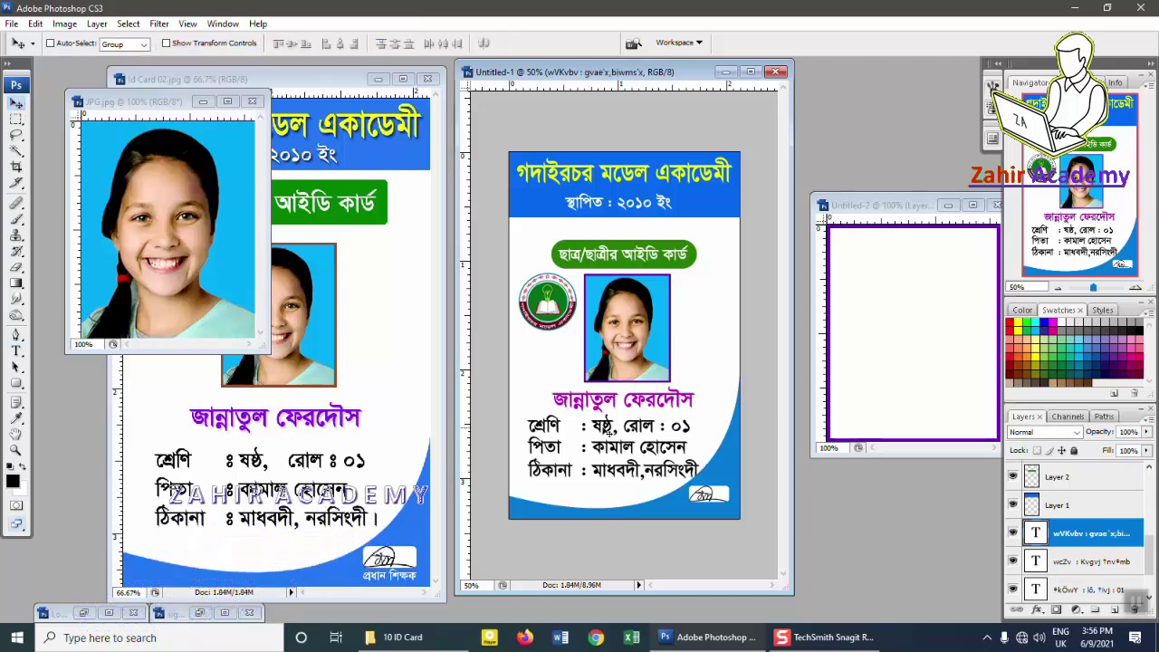
# Step: Nudge the শ্রেণি, পিতা and ঠিকানা lines slightly left, lowering the ঠিকানা line a little
pyautogui.moveTo(584, 427); pyautogui.dragTo(579, 428)
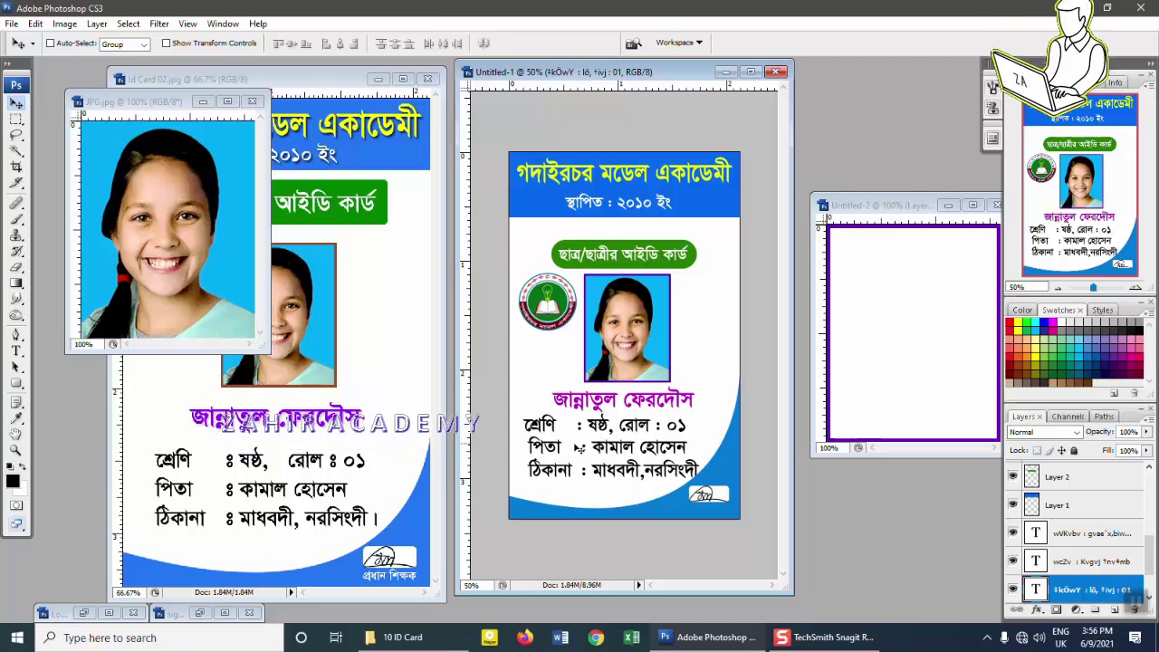
pyautogui.moveTo(580, 447); pyautogui.dragTo(576, 446)
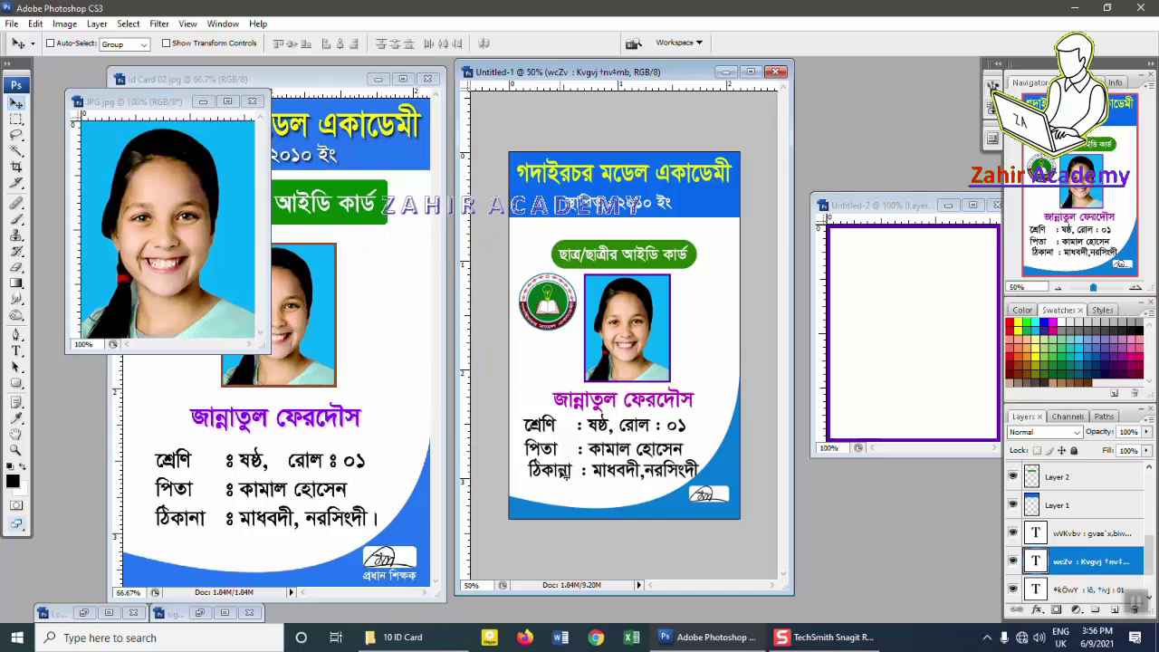
pyautogui.moveTo(568, 480); pyautogui.dragTo(563, 481)
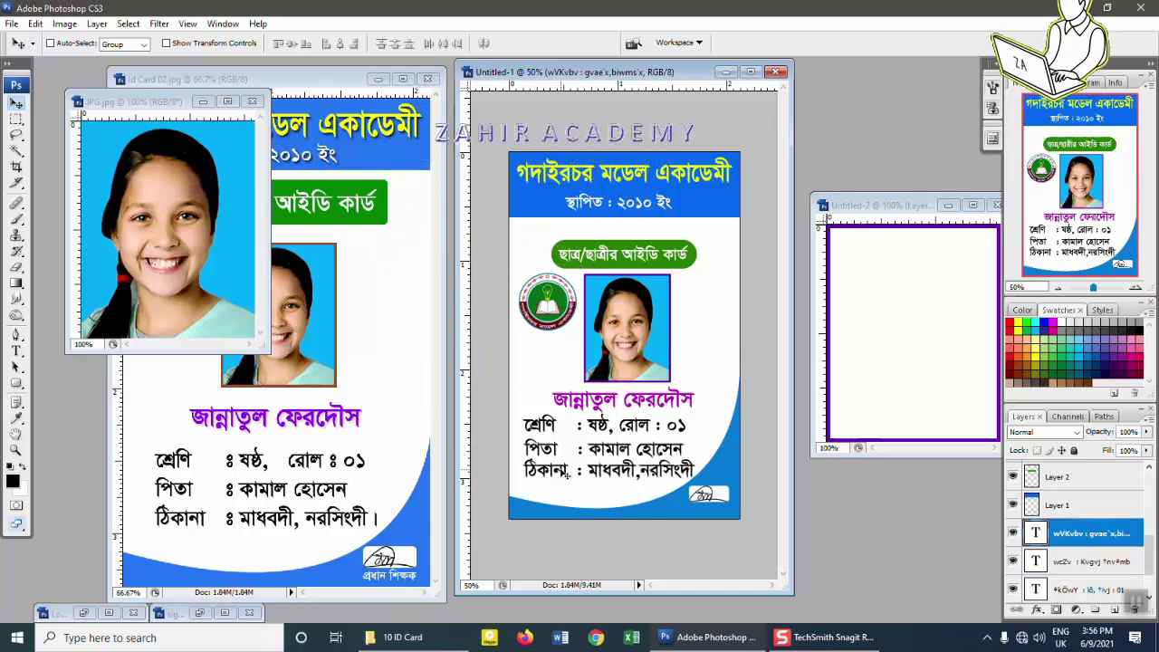
pyautogui.moveTo(565, 481); pyautogui.dragTo(567, 484)
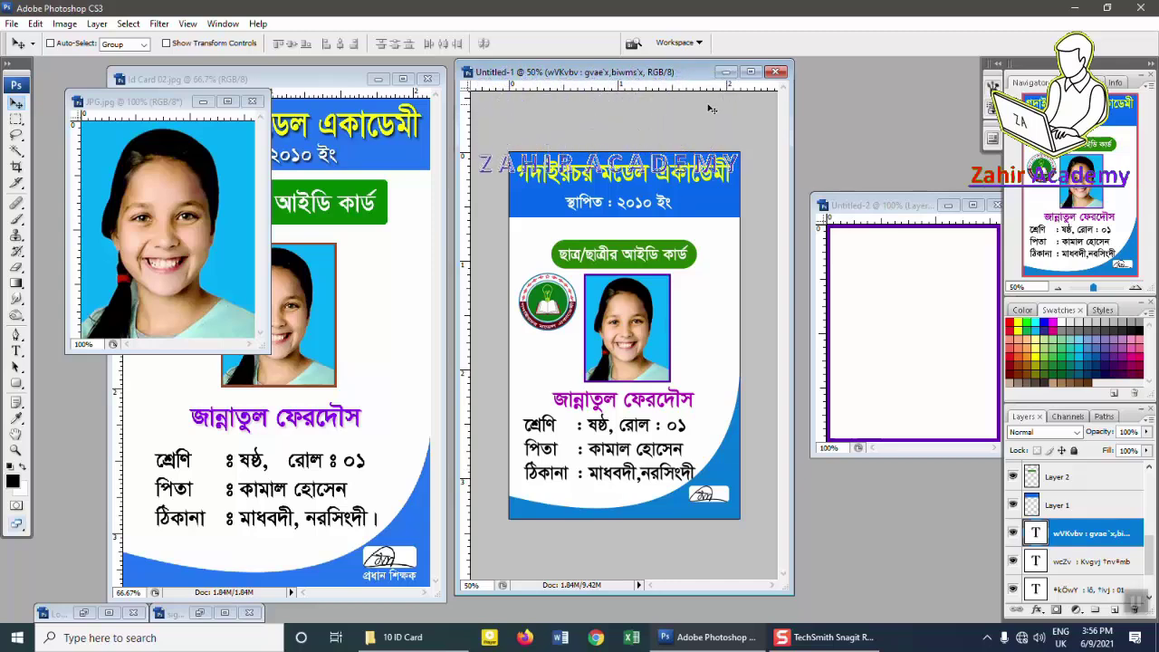
# Step: Bring the reference ID card forward and select its header title text layer
pyautogui.click(367, 86)
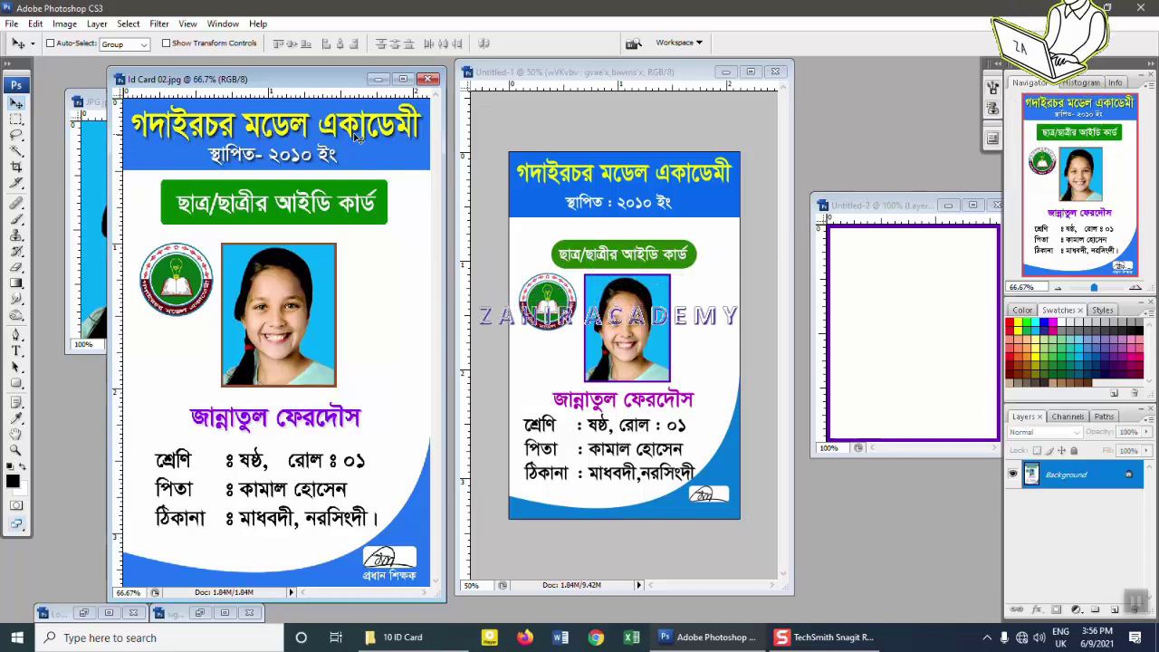
pyautogui.rightClick(589, 177)
pyautogui.click(616, 184)
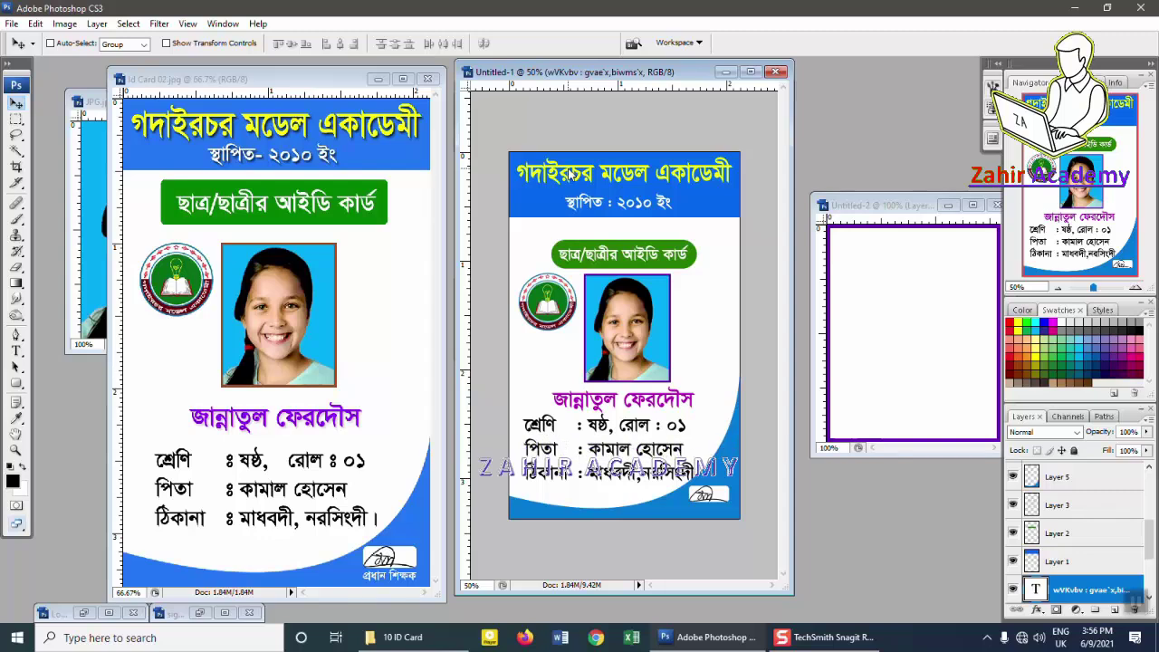
pyautogui.rightClick(589, 167)
pyautogui.click(616, 178)
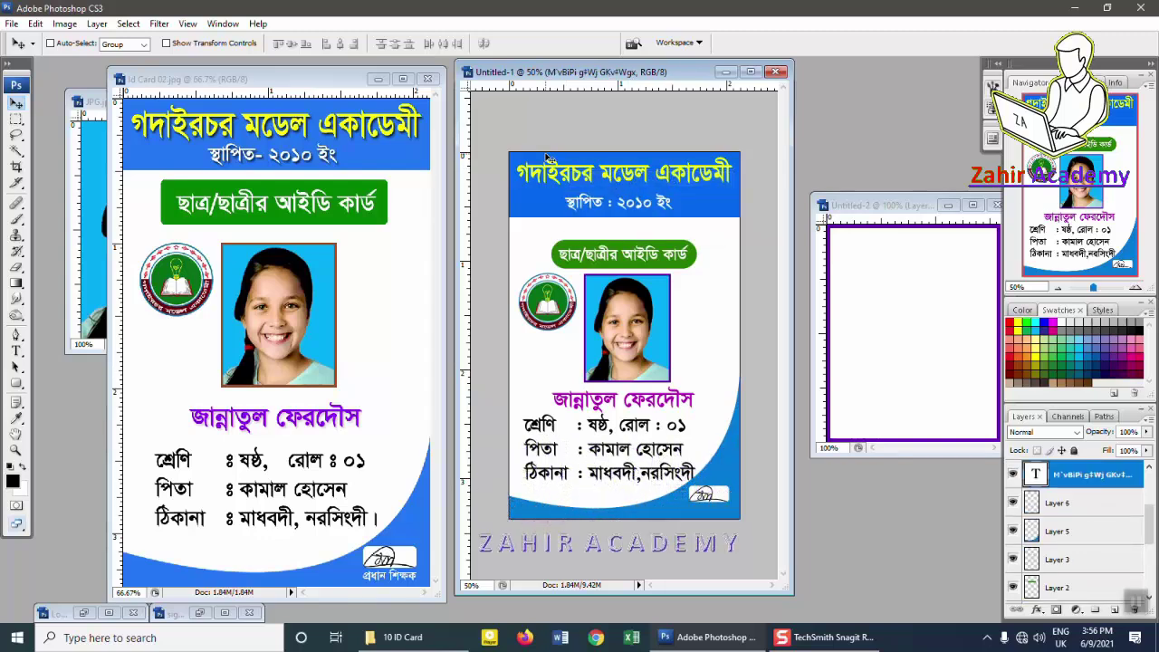
# Step: Apply a drop shadow layer style to the header title text
pyautogui.click(97, 24)
pyautogui.moveTo(117, 102)
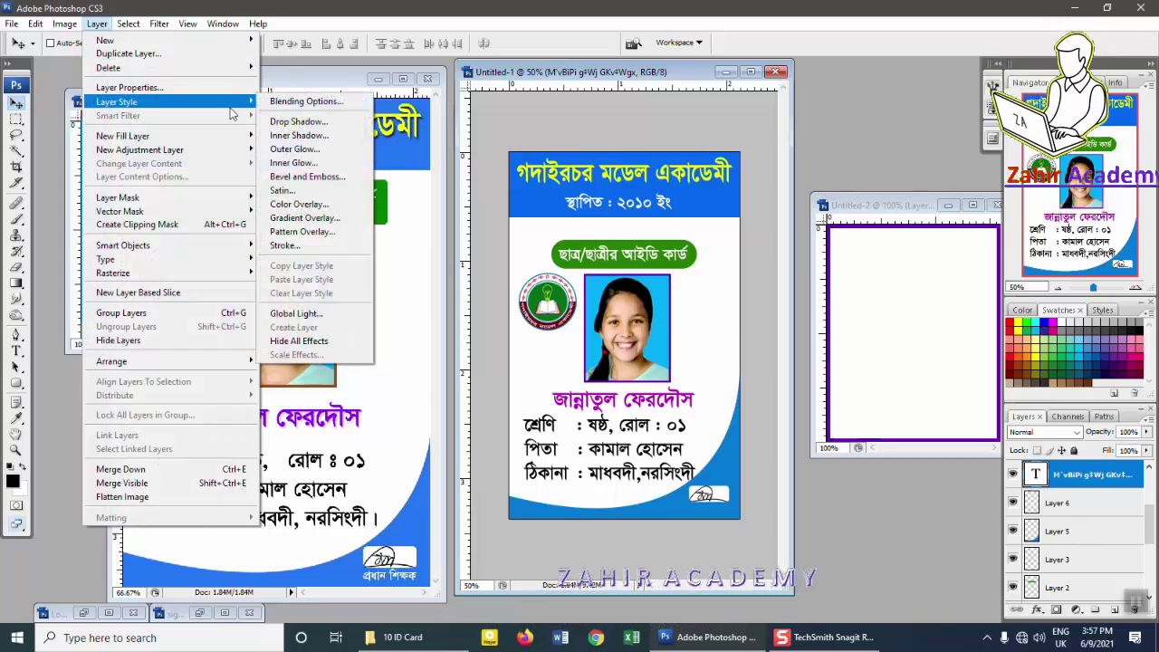
pyautogui.click(299, 101)
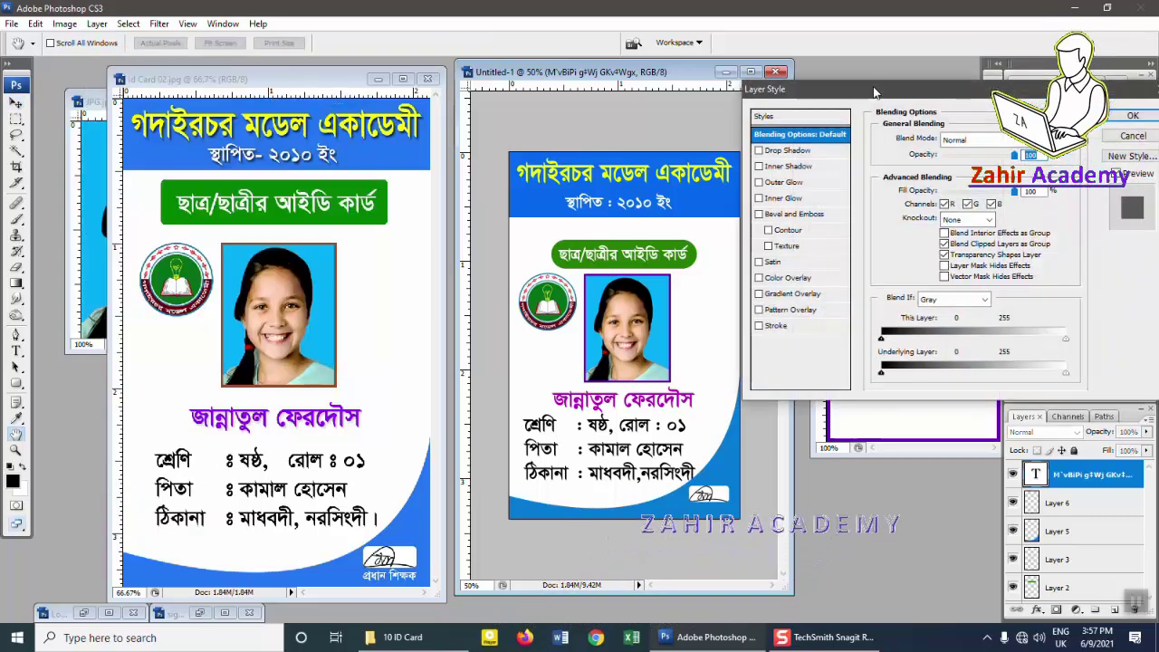
pyautogui.moveTo(874, 91); pyautogui.dragTo(945, 126)
pyautogui.click(856, 182)
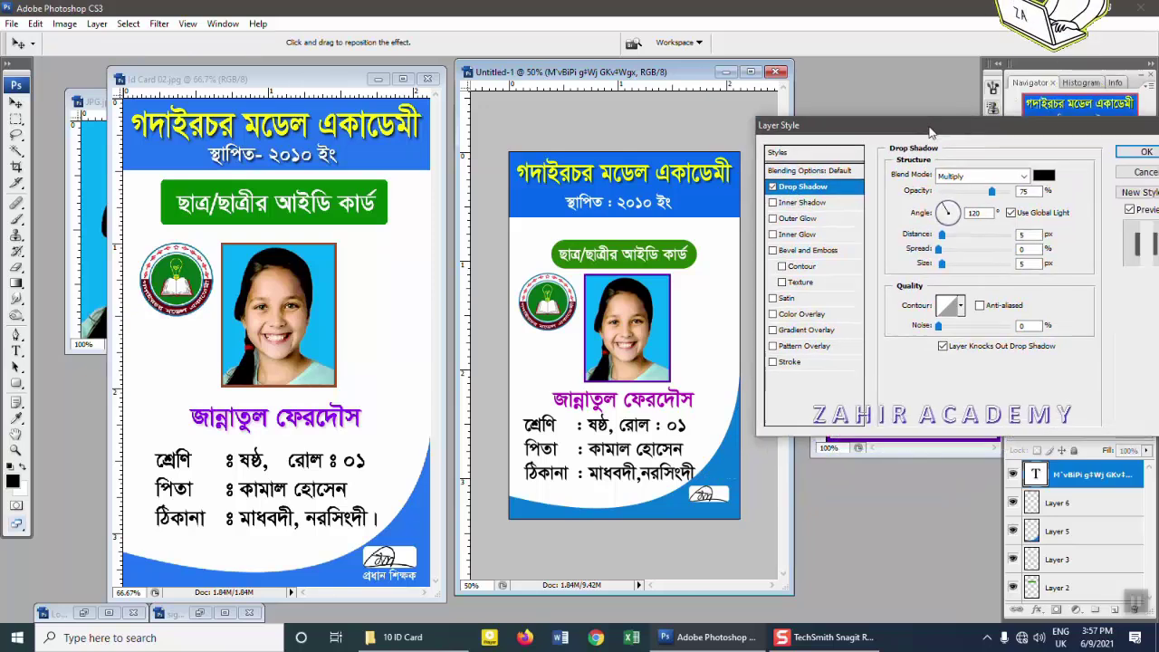
pyautogui.moveTo(951, 120); pyautogui.dragTo(893, 125)
pyautogui.click(1146, 151)
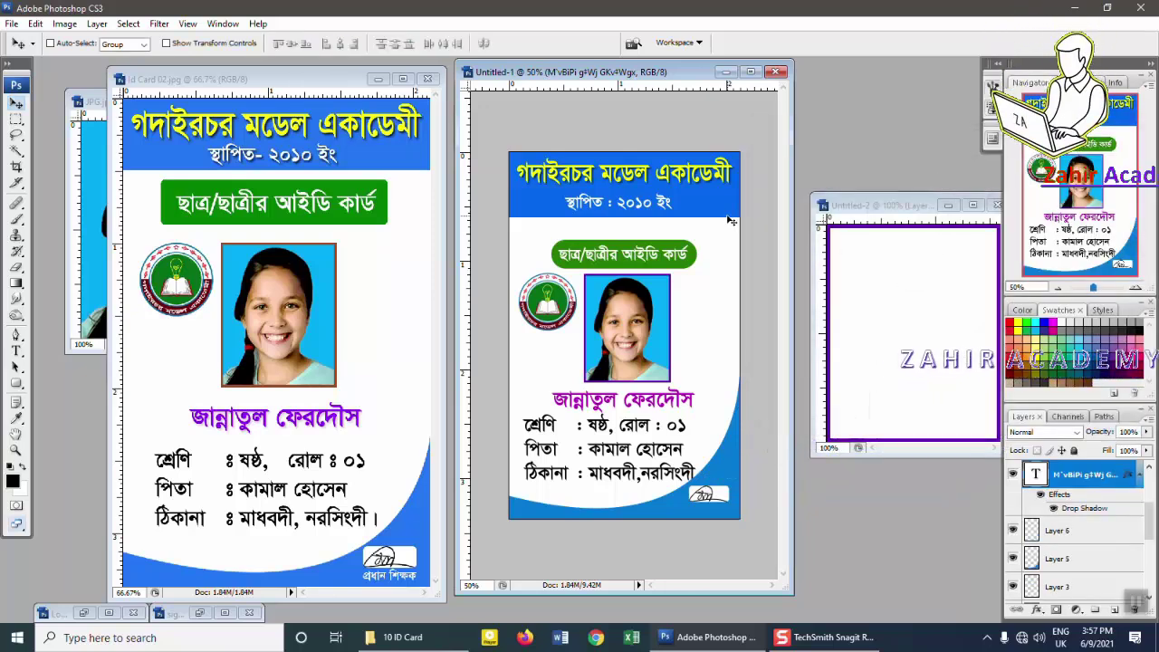
# Step: Stretch the header title text to about 128% height with Free Transform
pyautogui.hotkey('ctrl', 't')
pyautogui.moveTo(625, 193); pyautogui.dragTo(625, 204)
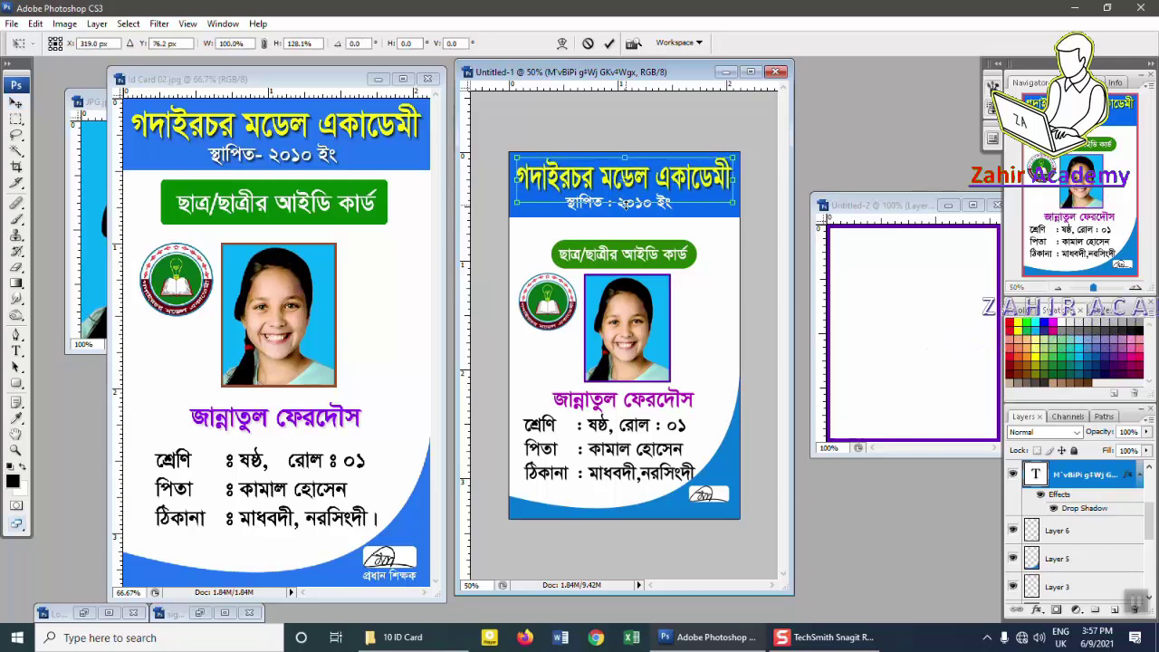
pyautogui.press('Return')
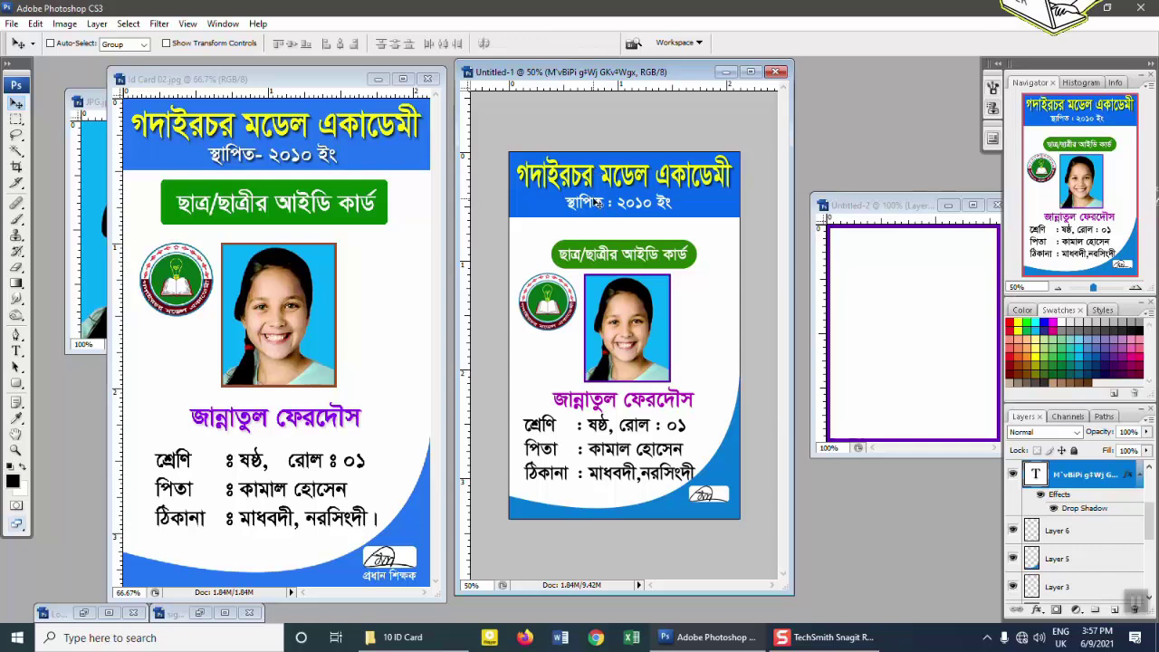
# Step: Select the 2010 establishment-date text layer and give it a drop shadow
pyautogui.rightClick(587, 205)
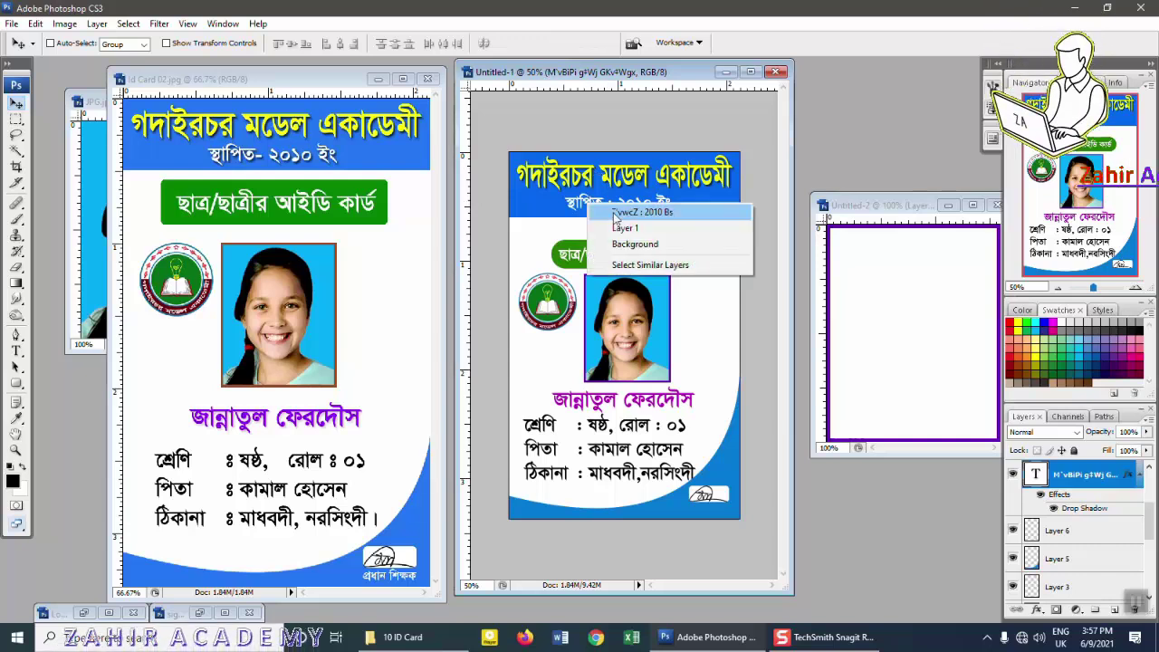
pyautogui.click(615, 213)
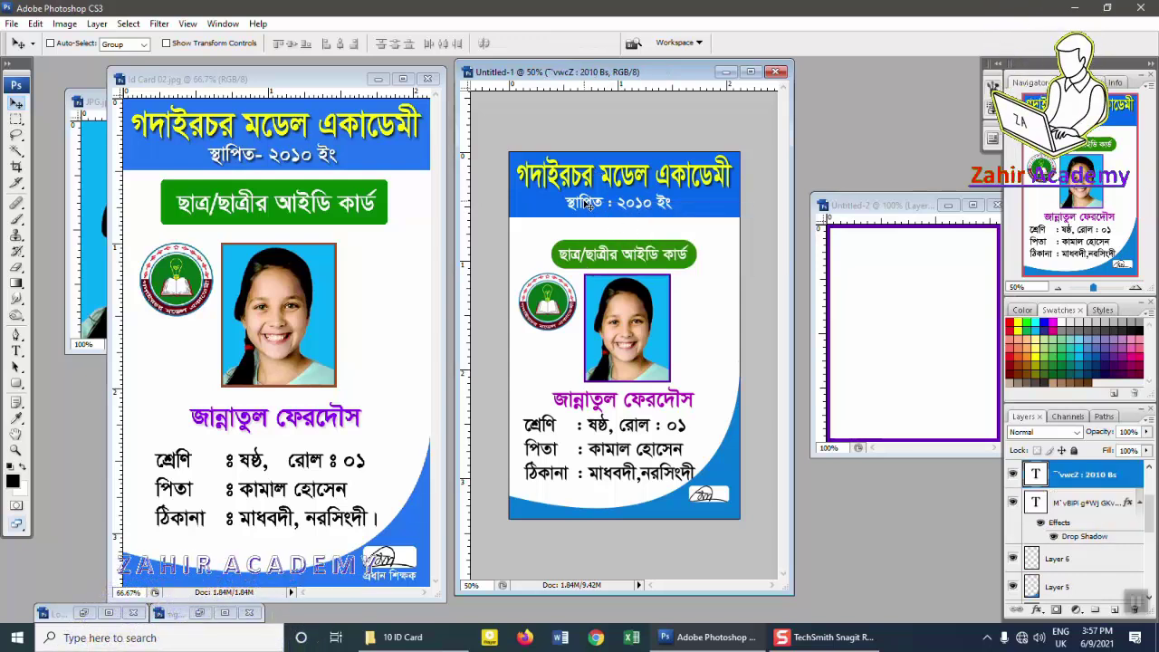
pyautogui.rightClick(587, 205)
pyautogui.click(616, 210)
pyautogui.click(94, 25)
pyautogui.moveTo(117, 102)
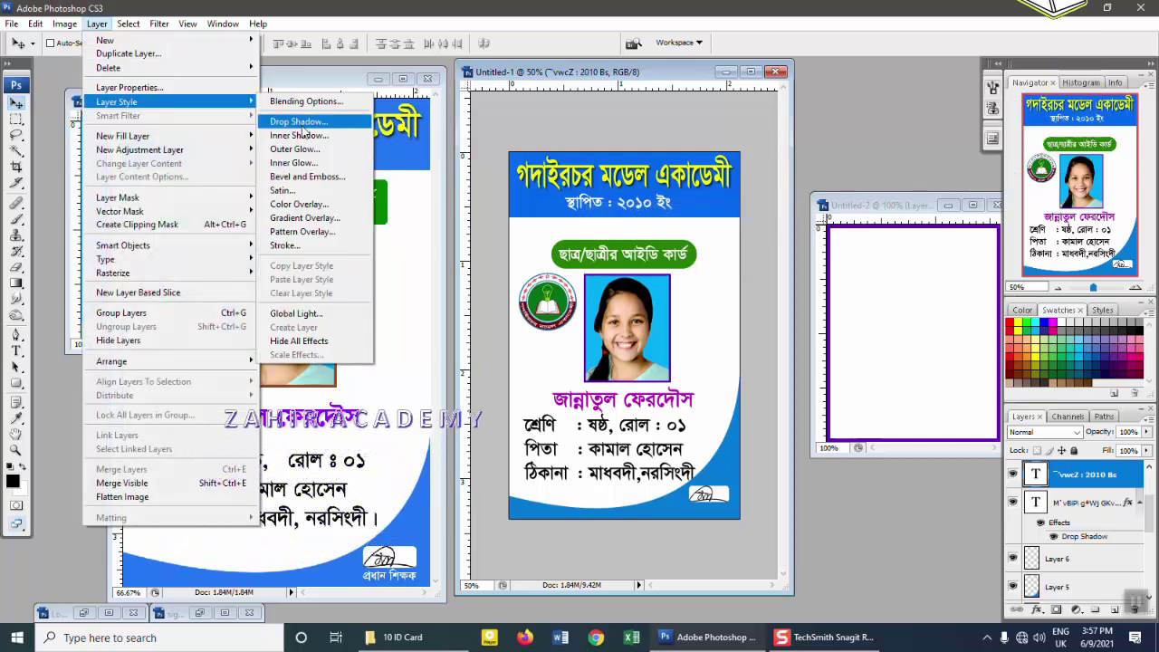
pyautogui.click(292, 122)
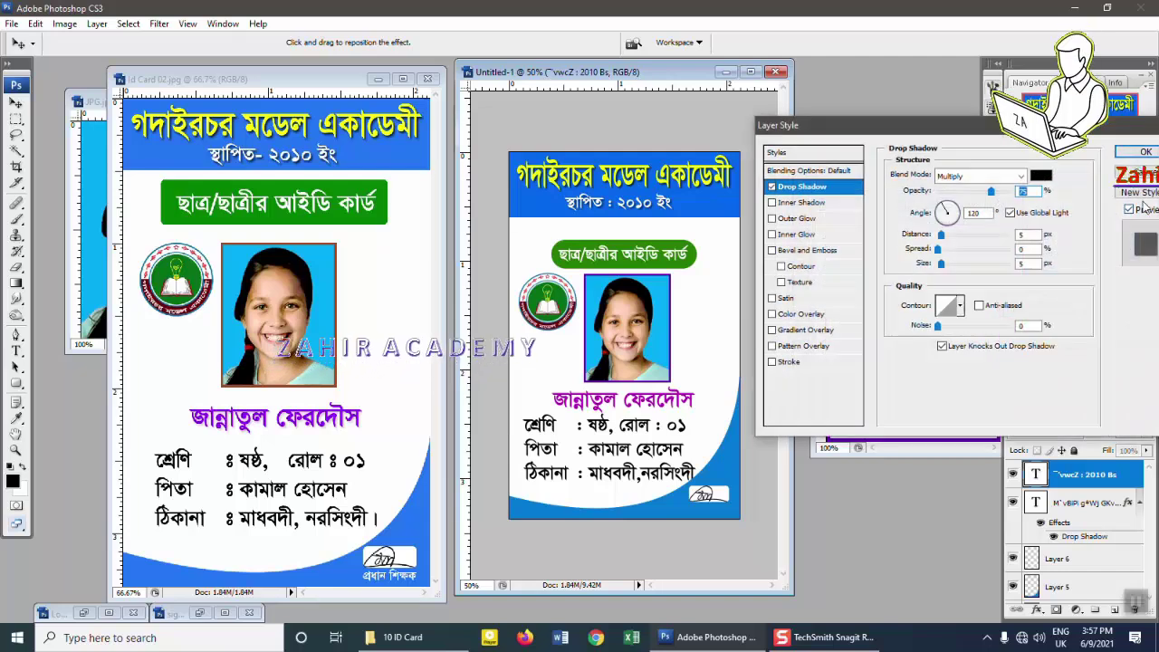
pyautogui.press('Return')
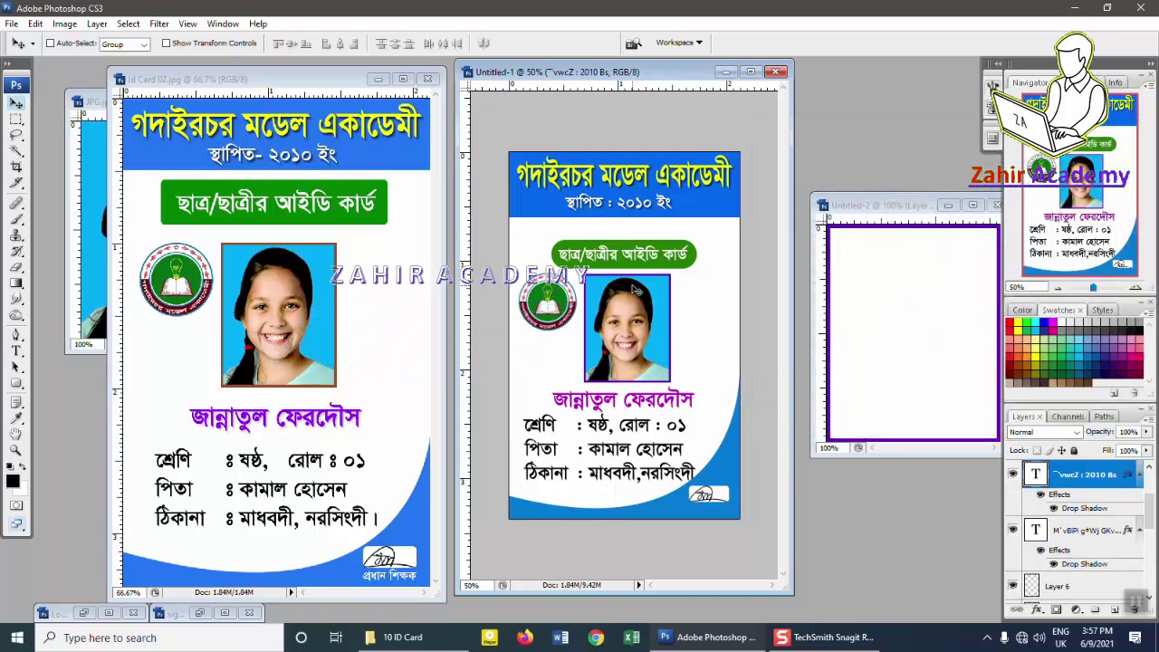
# Step: Add a drop shadow to the green student ID label's text
pyautogui.rightClick(605, 255)
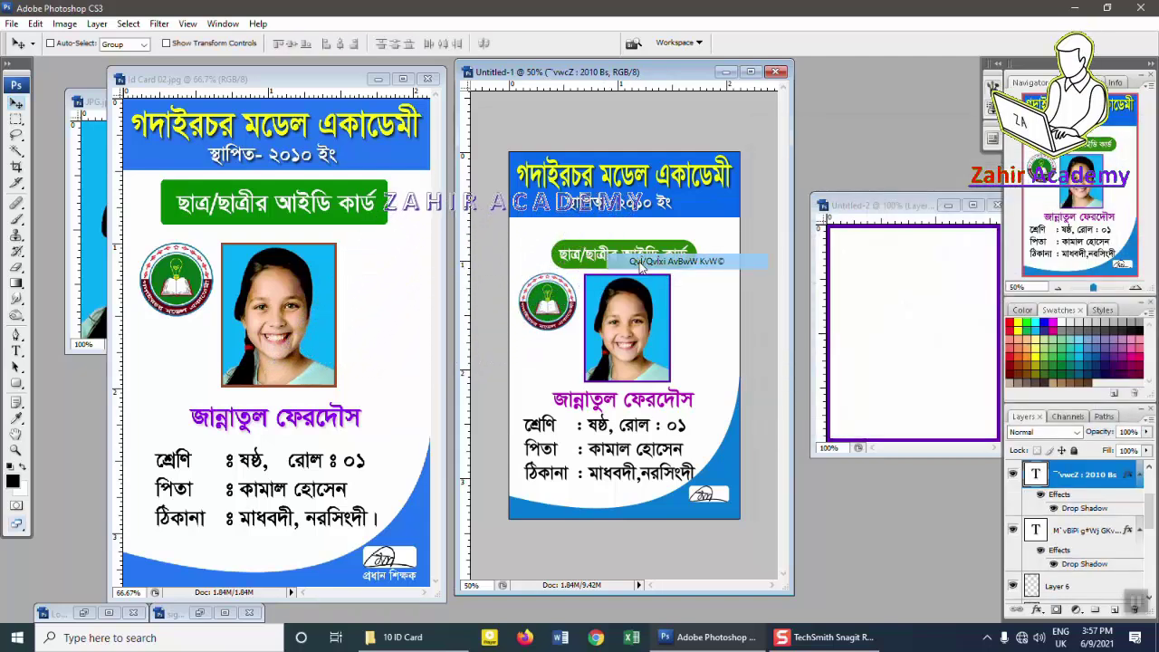
pyautogui.click(630, 260)
pyautogui.click(97, 24)
pyautogui.moveTo(117, 101)
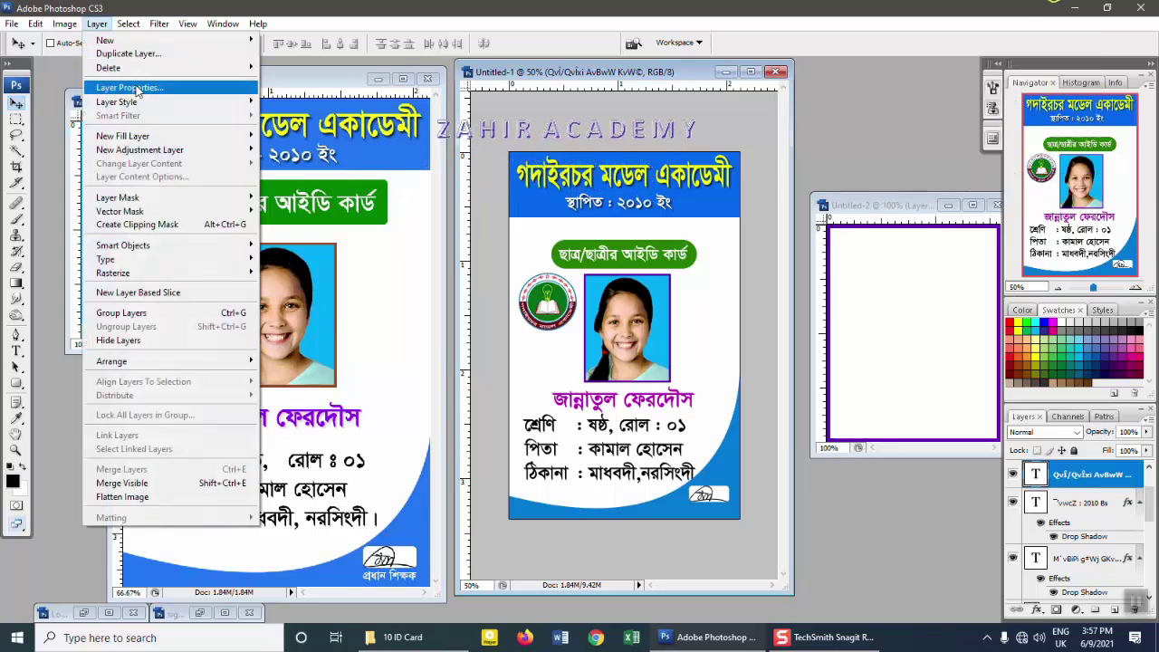
pyautogui.click(300, 128)
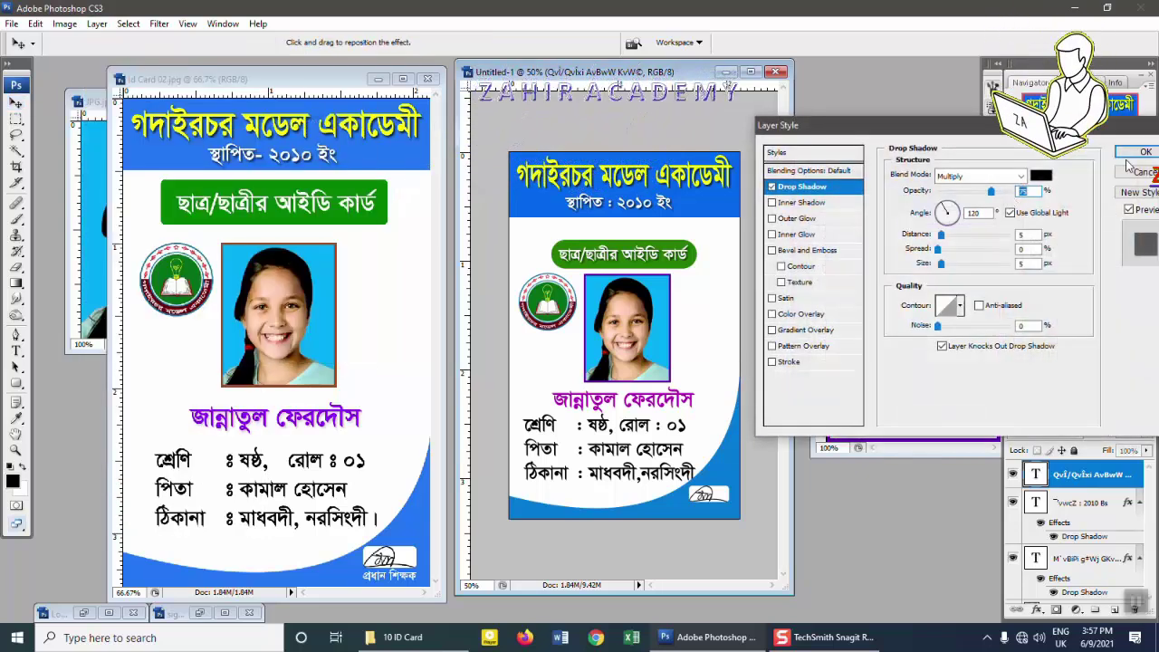
pyautogui.press('Return')
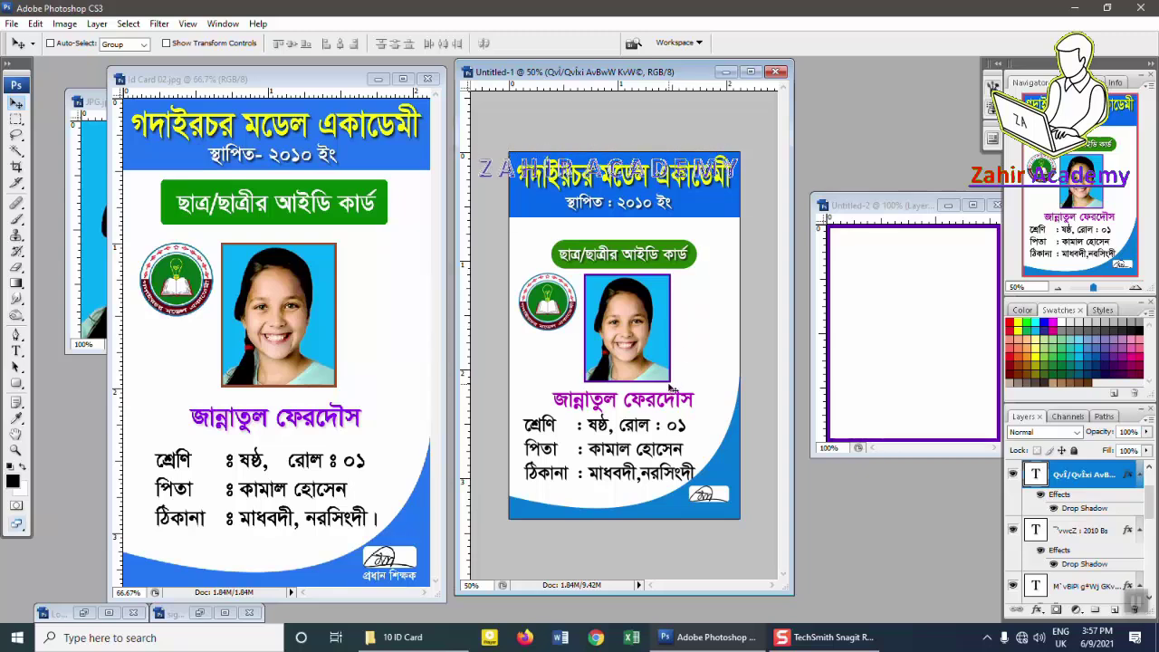
# Step: Add a drop shadow to the student's name text layer
pyautogui.rightClick(603, 401)
pyautogui.click(675, 407)
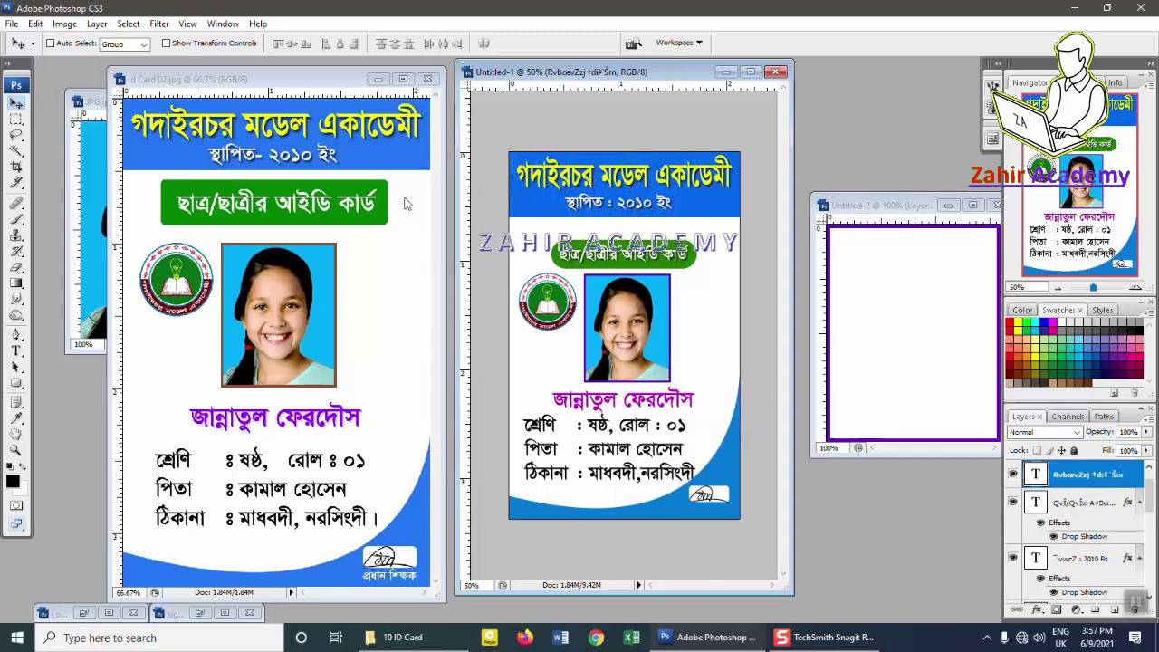
pyautogui.click(97, 23)
pyautogui.moveTo(117, 101)
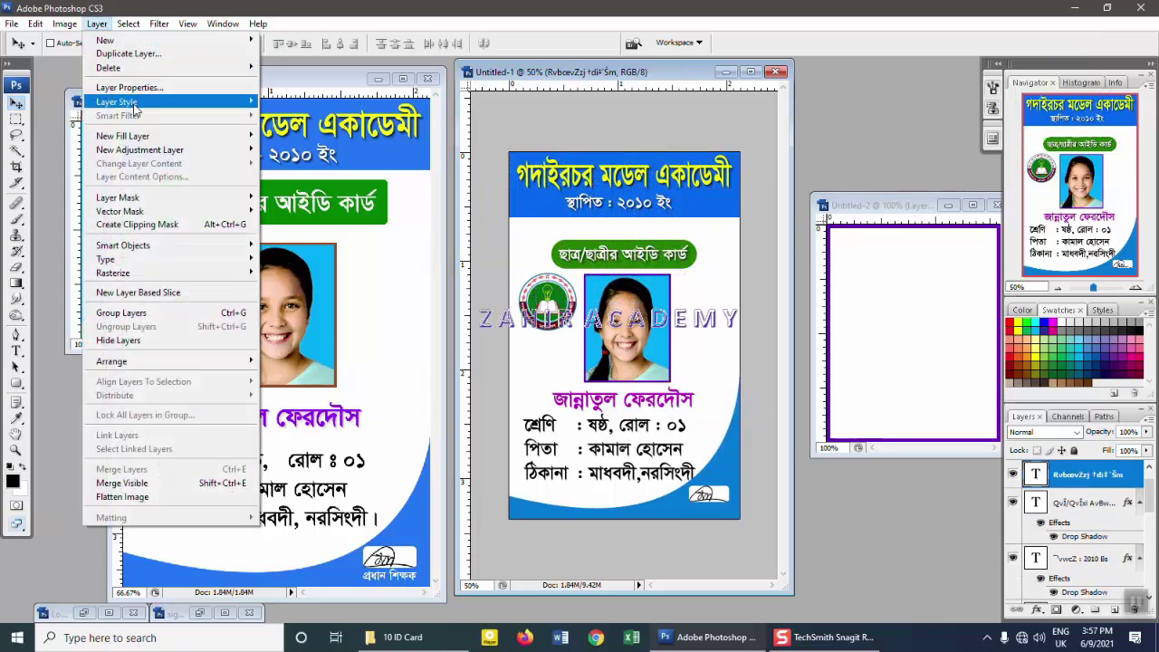
pyautogui.click(299, 121)
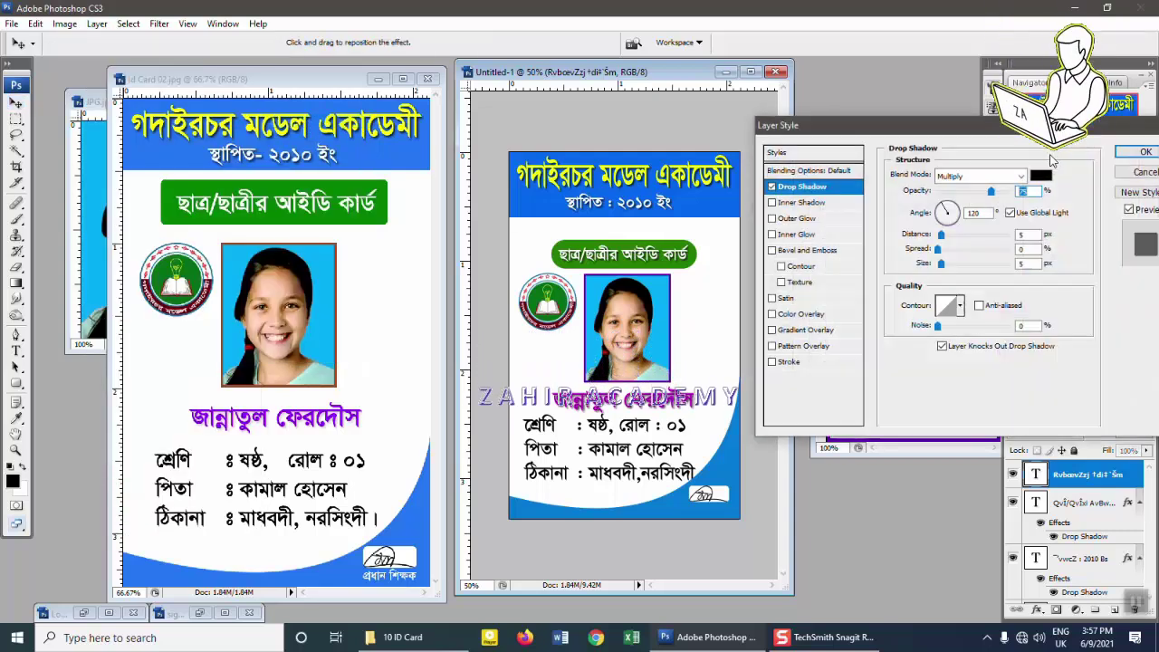
pyautogui.click(1141, 154)
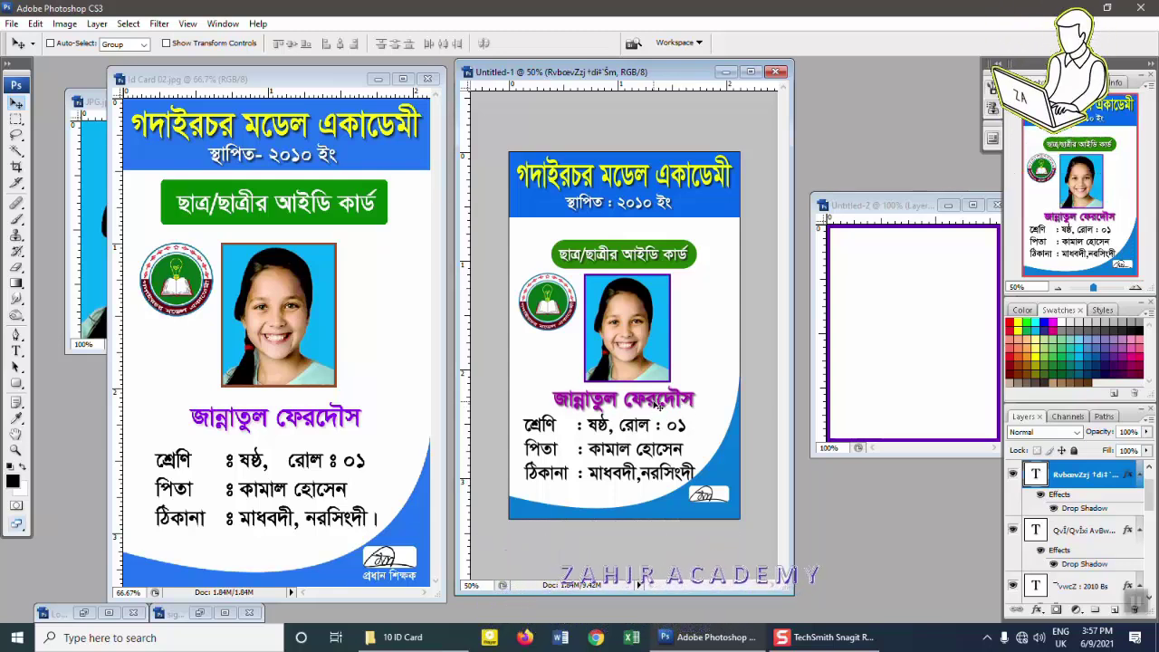
pyautogui.hotkey('alt', '[')
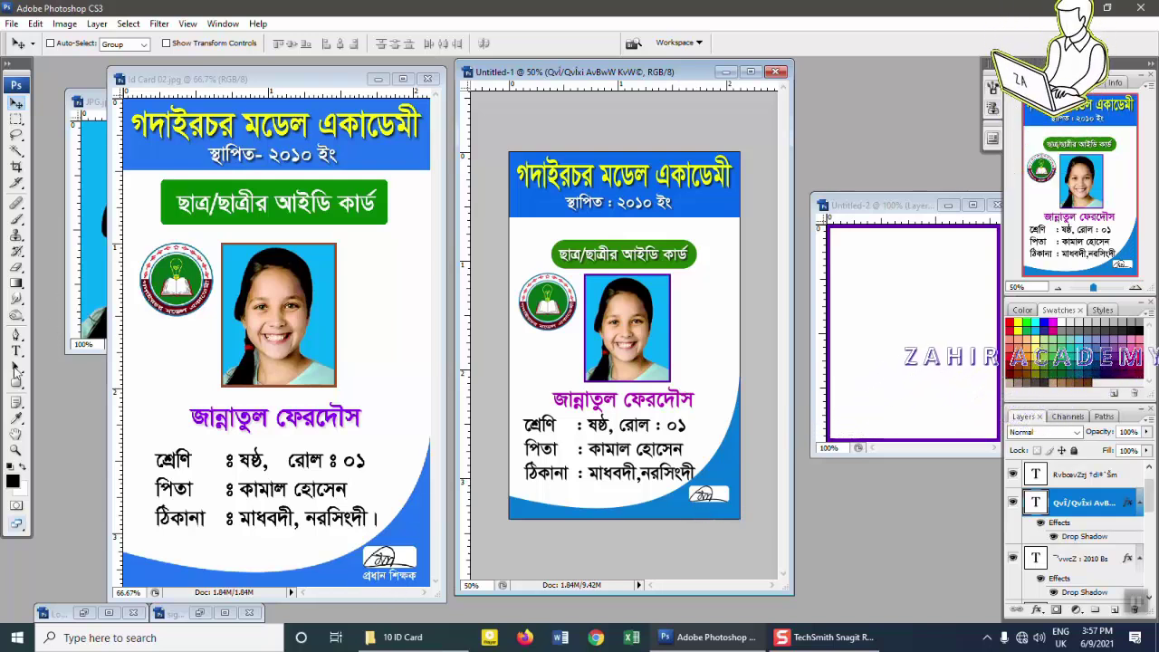
# Step: Type the 10 pt caption 'প্রধান শিক্ষক' below the signature and commit it
pyautogui.click(15, 352)
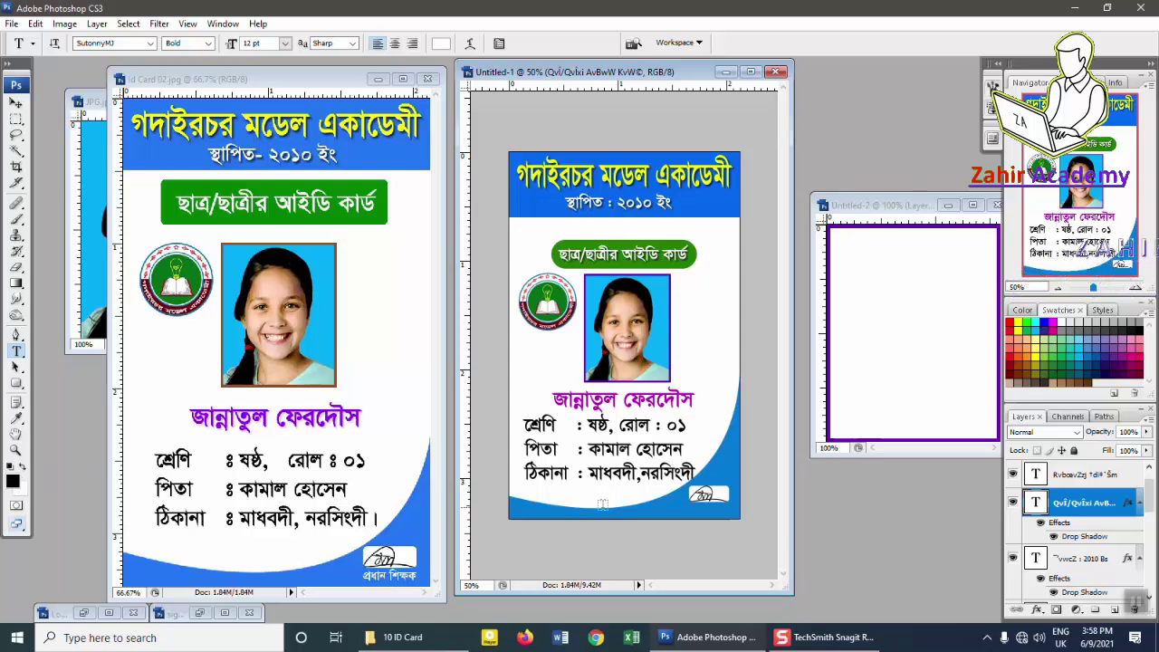
pyautogui.click(669, 509)
pyautogui.click(285, 43)
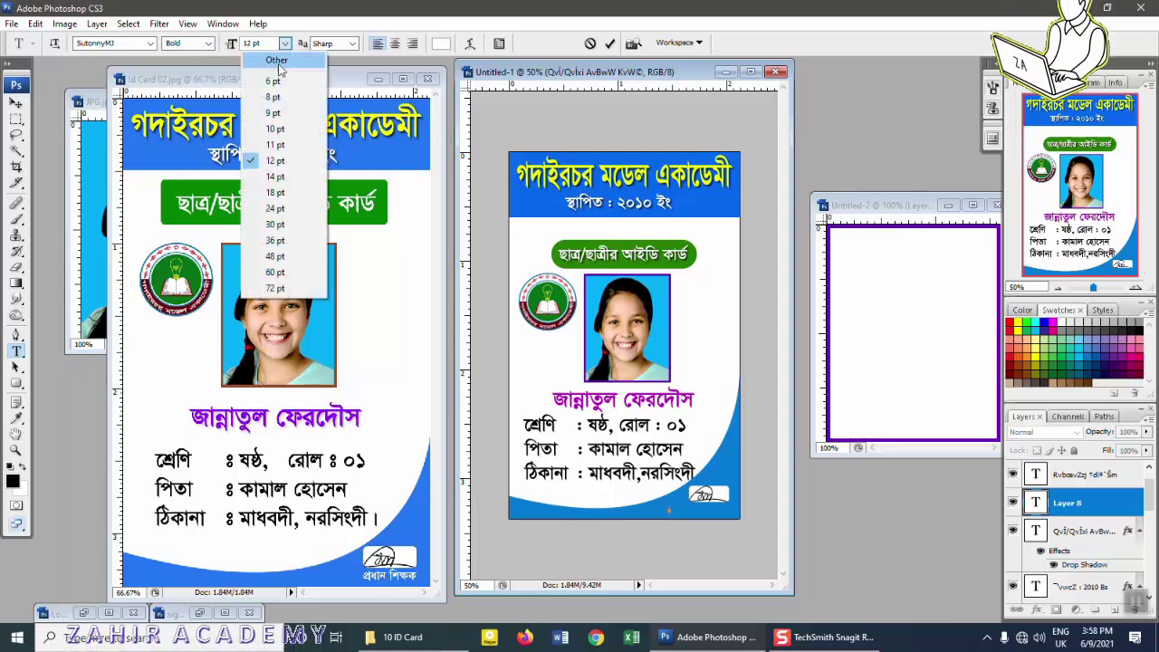
pyautogui.click(281, 130)
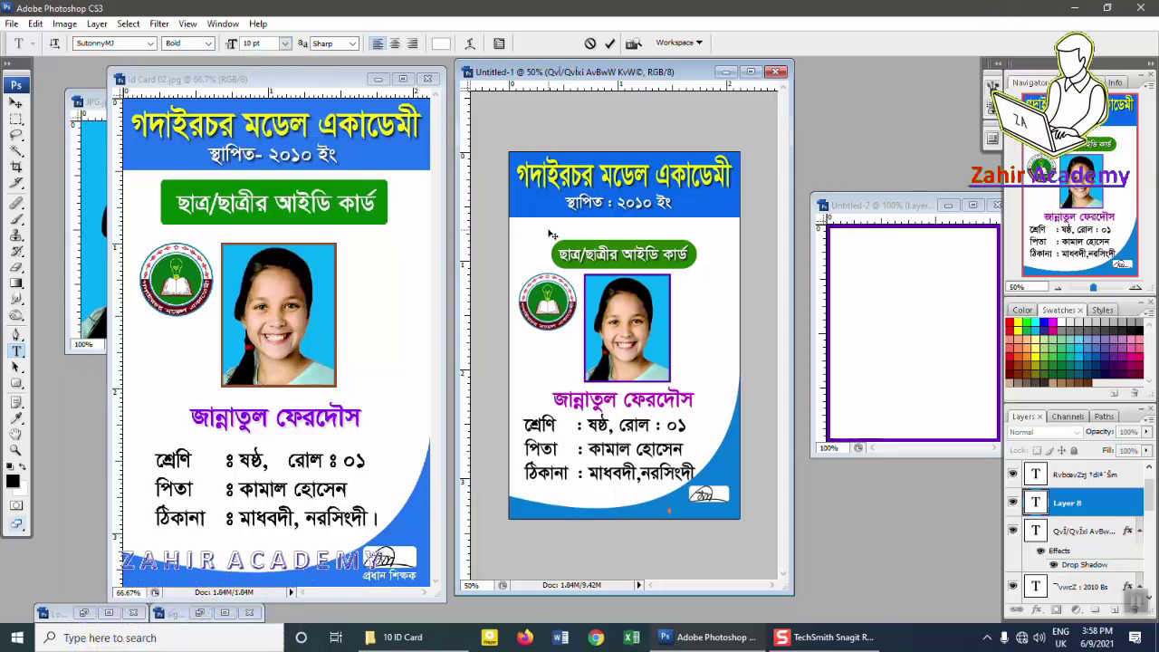
pyautogui.write('প্রধান শিক্ষক')
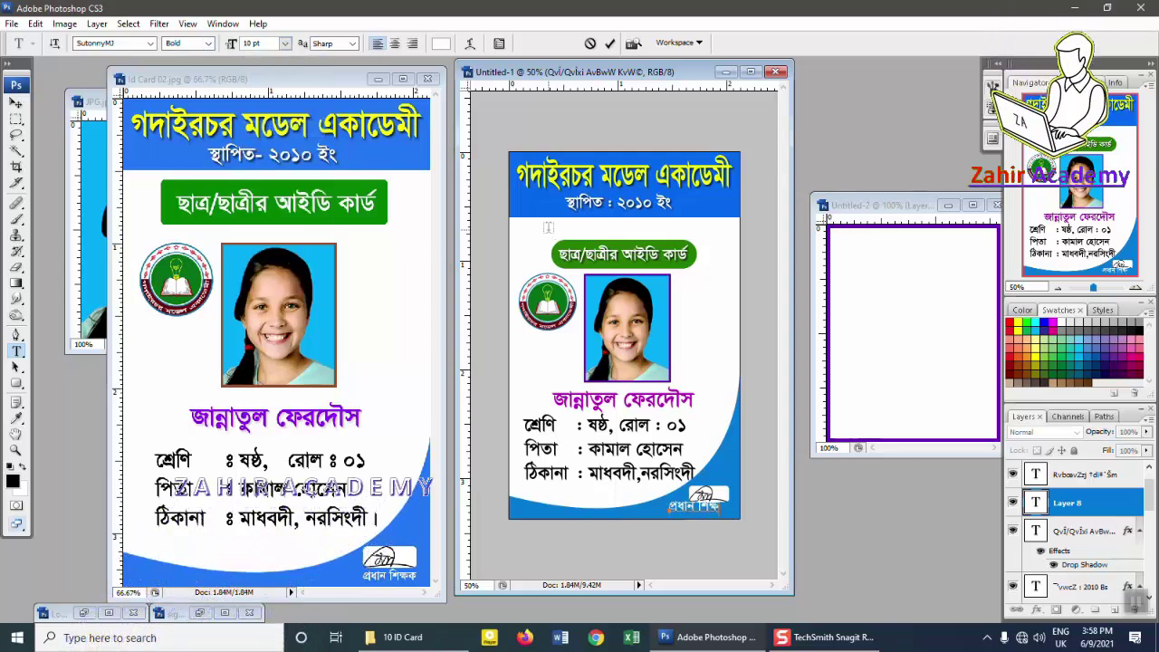
pyautogui.hotkey('ctrl', 'Return')
pyautogui.press('v')
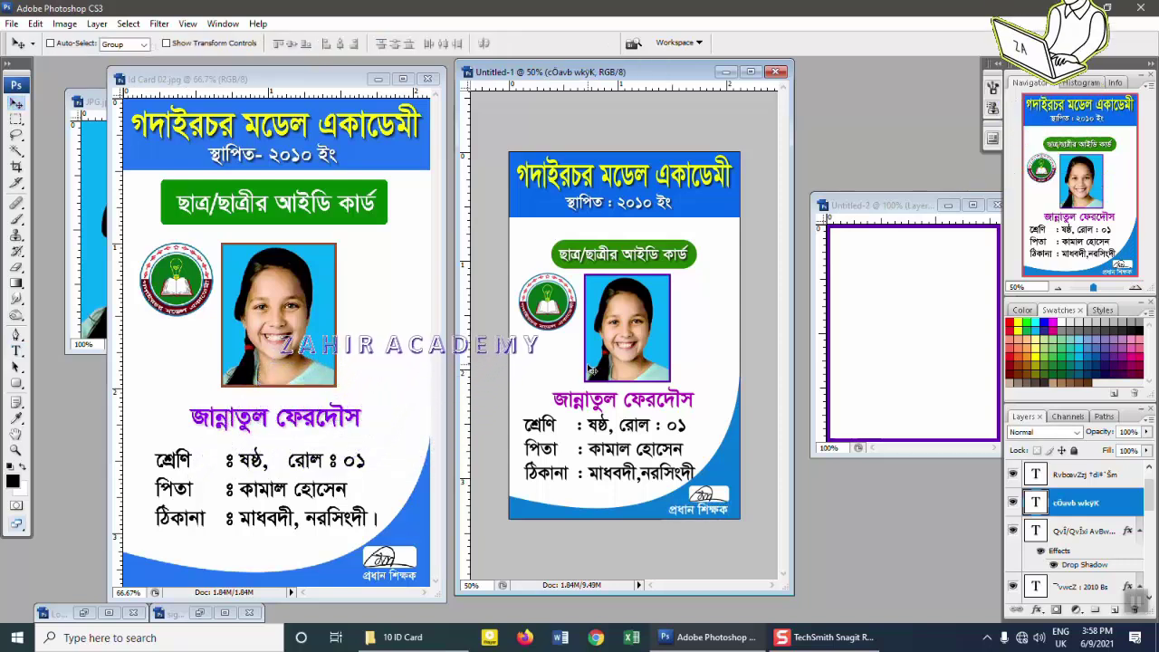
# Step: Select Layer 6, then the caption's text layer, from the stacked layers on canvas
pyautogui.rightClick(720, 495)
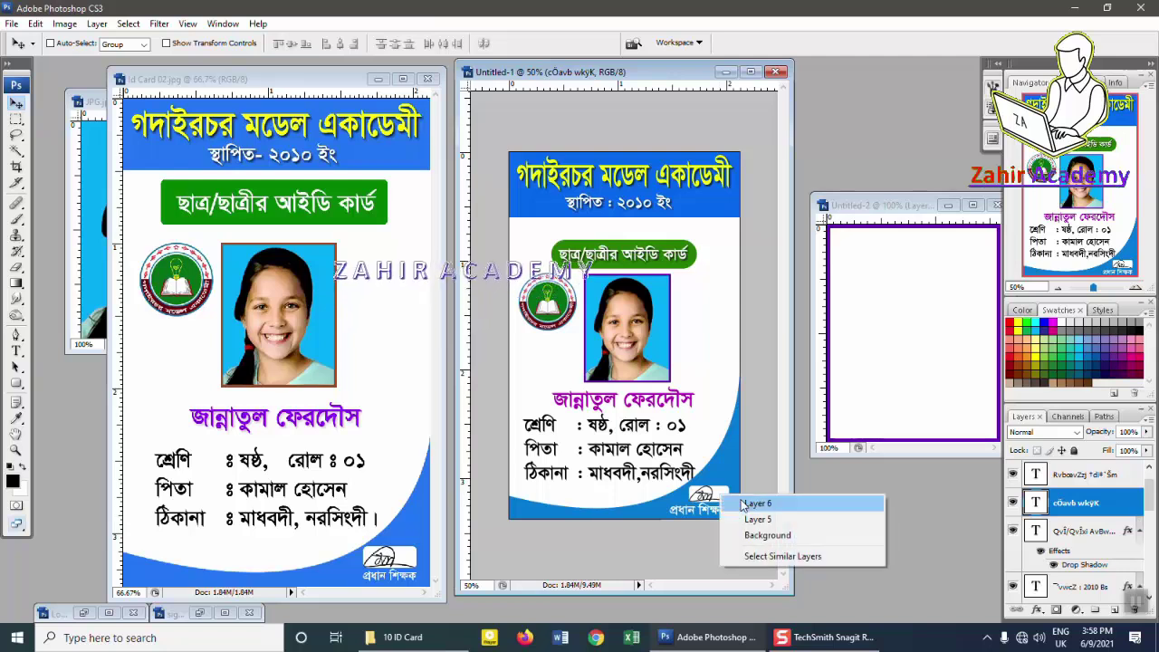
pyautogui.click(730, 503)
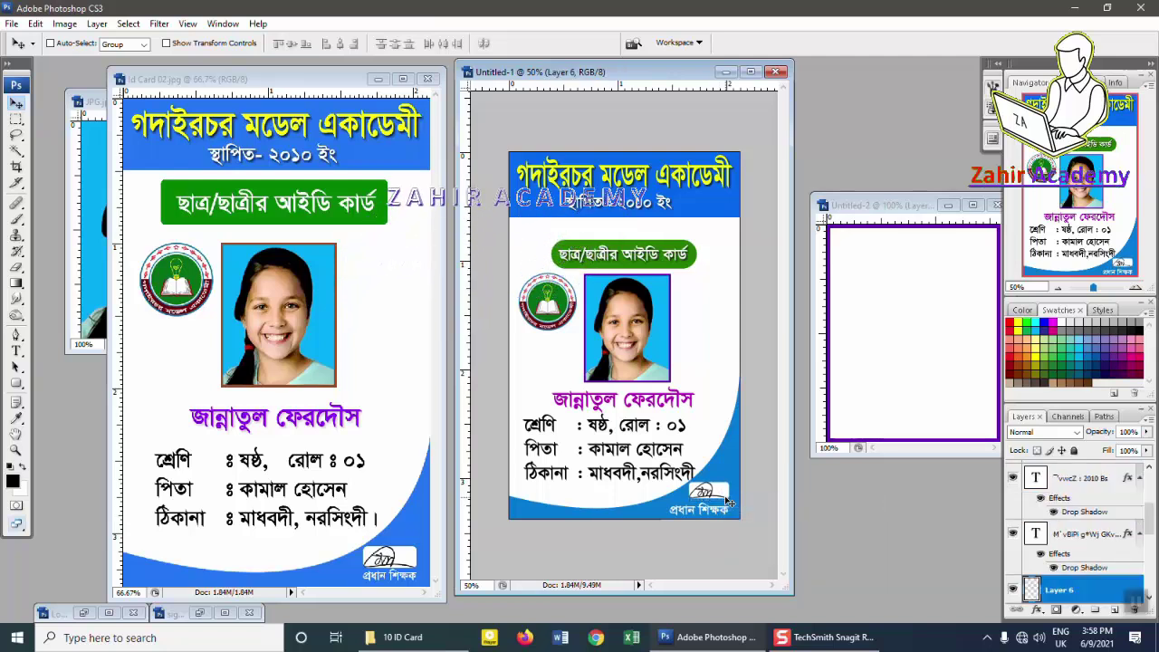
pyautogui.rightClick(705, 512)
pyautogui.click(704, 517)
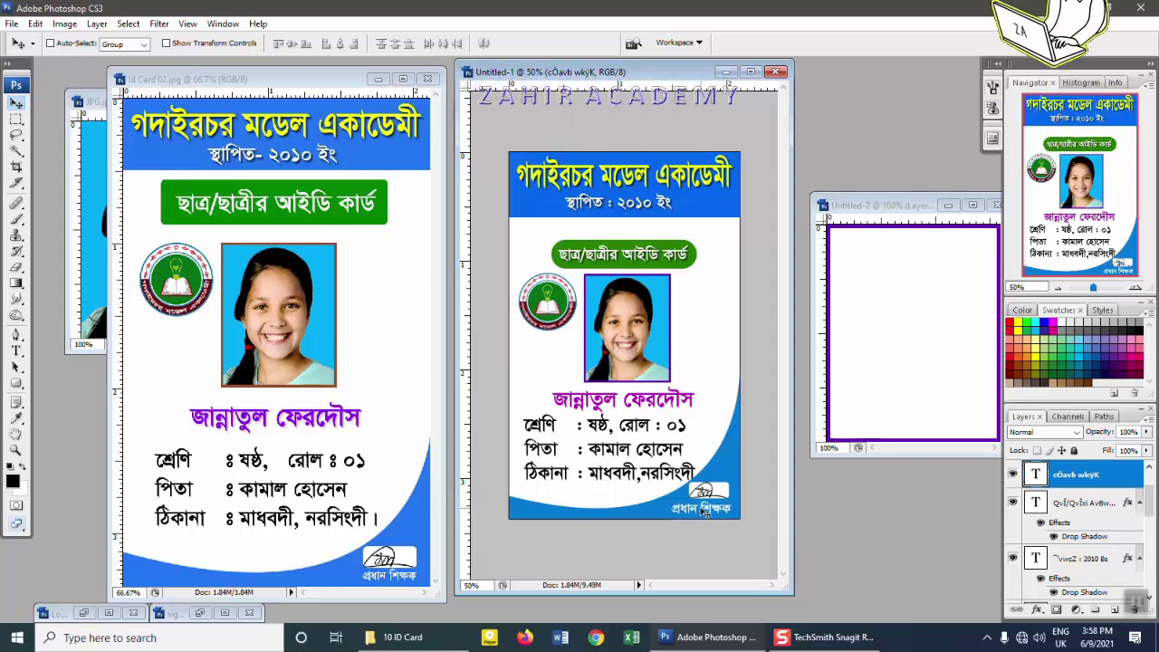
# Step: Select Layer 7 under the photo and nudge it slightly within the frame
pyautogui.moveTo(679, 74)
pyautogui.mouseDown()
pyautogui.moveTo(662, 78)
pyautogui.moveTo(675, 77)
pyautogui.mouseUp()
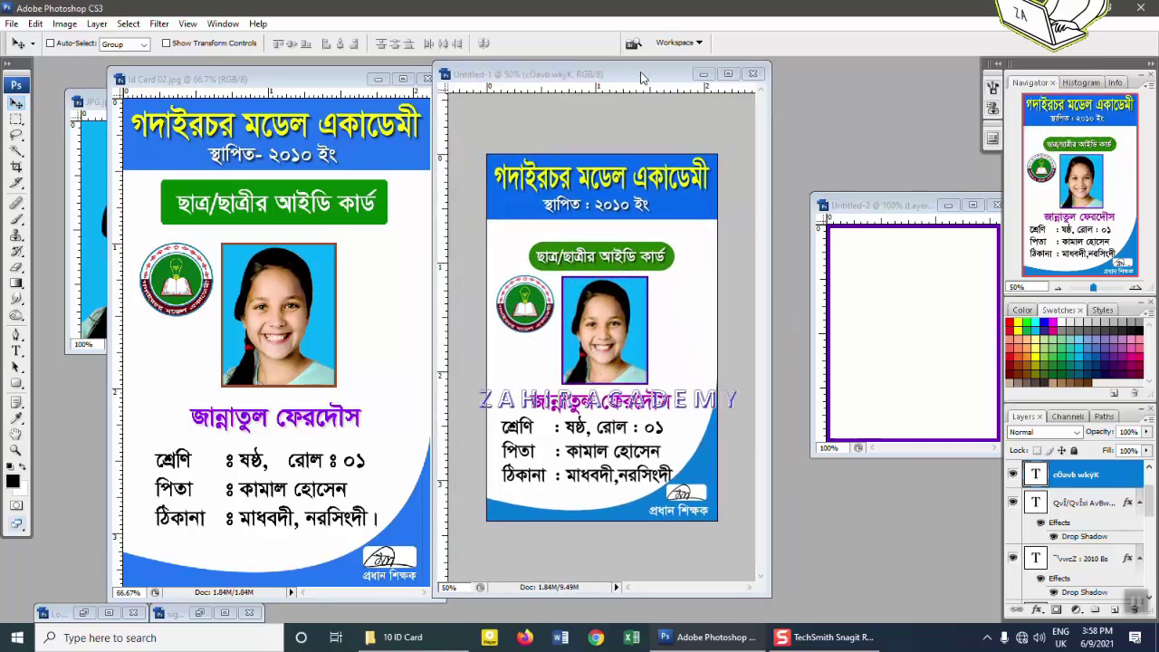
pyautogui.moveTo(660, 77); pyautogui.dragTo(641, 73)
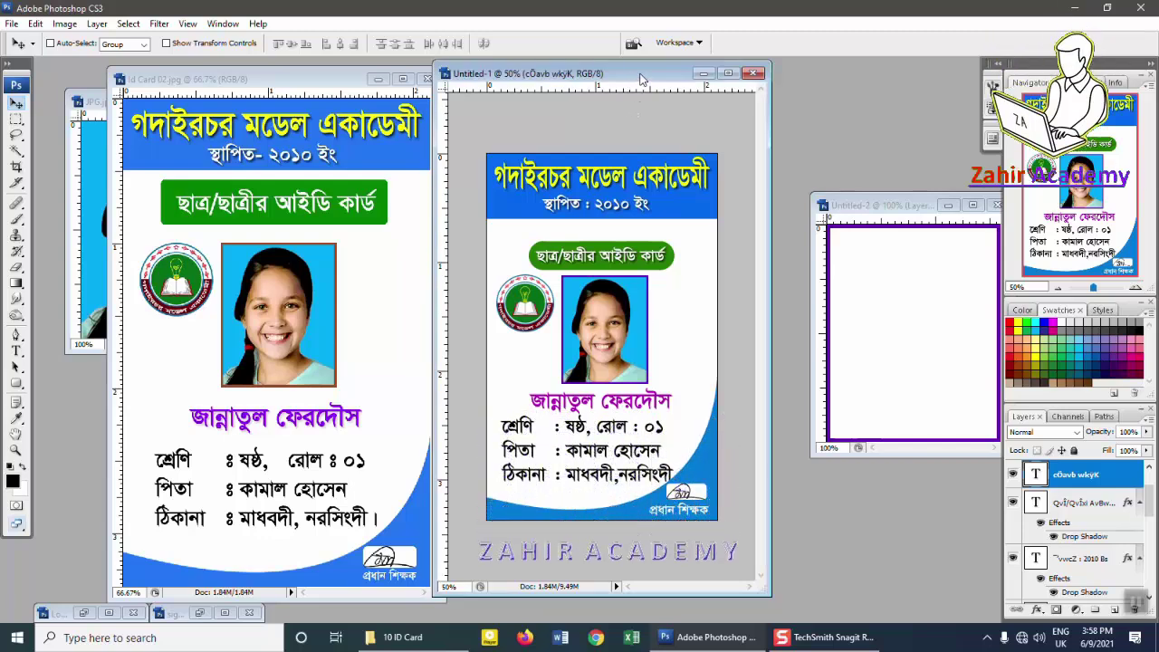
pyautogui.moveTo(641, 78); pyautogui.dragTo(637, 83)
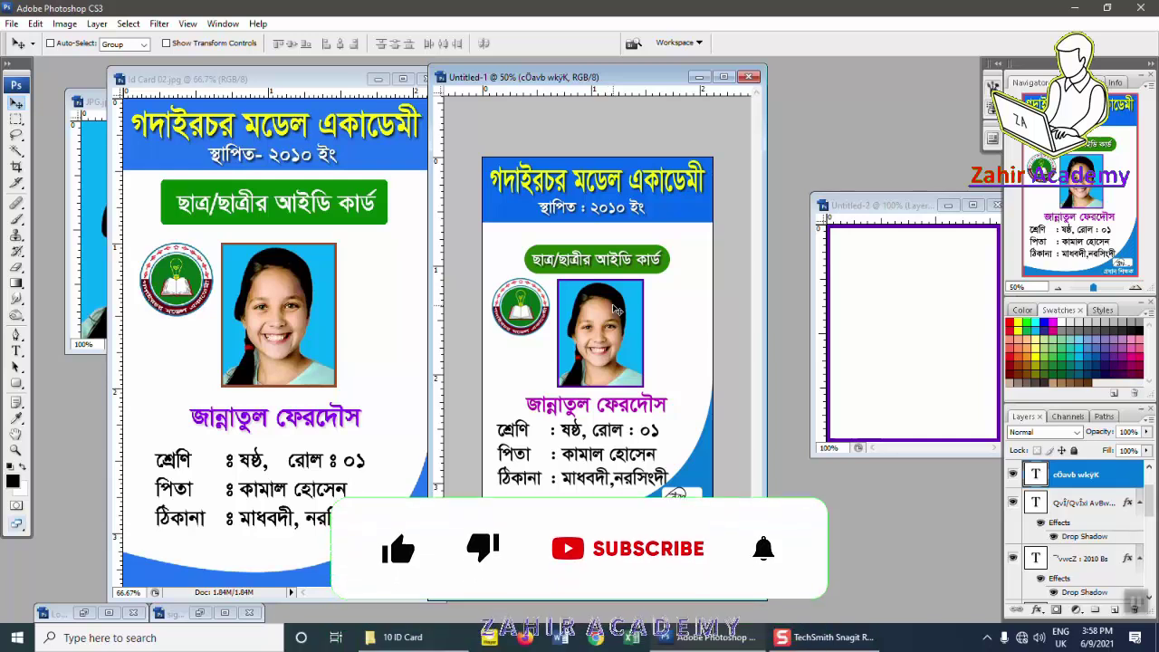
pyautogui.rightClick(614, 310)
pyautogui.click(659, 313)
pyautogui.moveTo(625, 320)
pyautogui.mouseDown()
pyautogui.moveTo(607, 324)
pyautogui.moveTo(625, 327)
pyautogui.mouseUp()
# Step: Delete Layer 7 from the Layers panel and confirm the deletion
pyautogui.rightClick(624, 334)
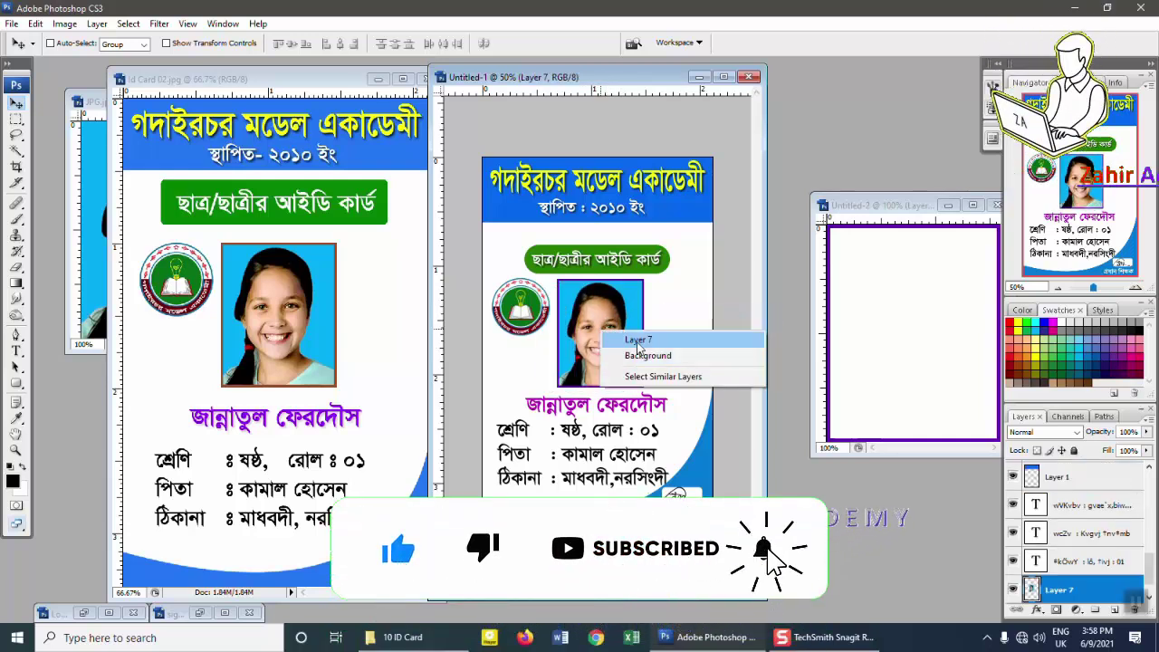
pyautogui.click(639, 342)
pyautogui.rightClick(1076, 593)
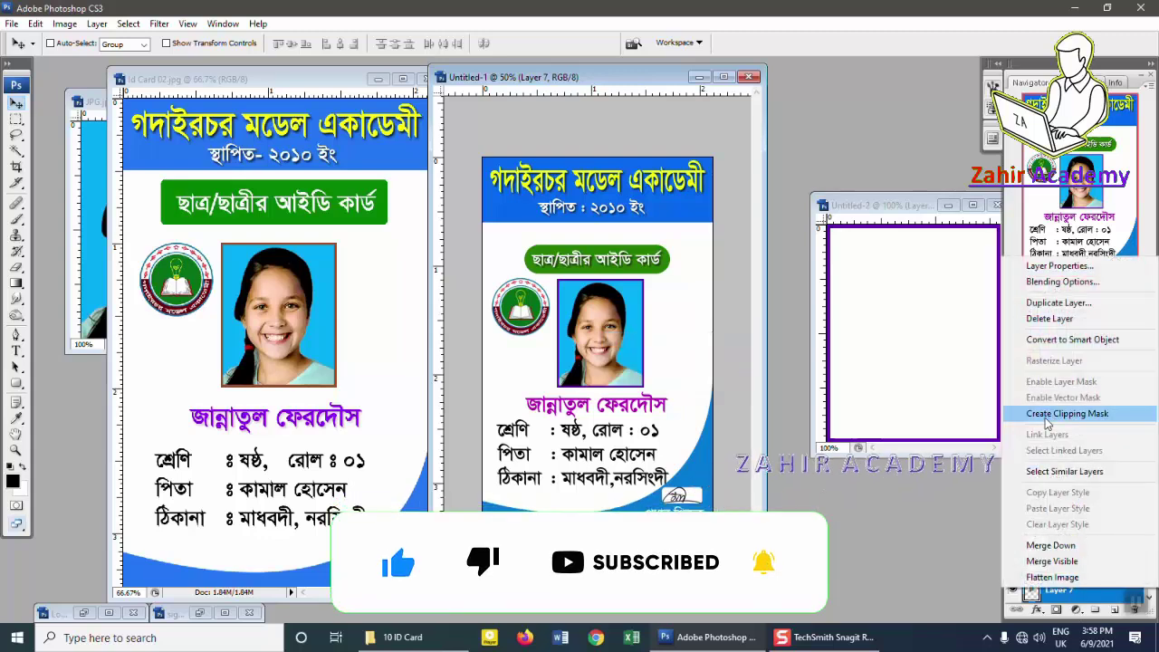
pyautogui.click(1051, 317)
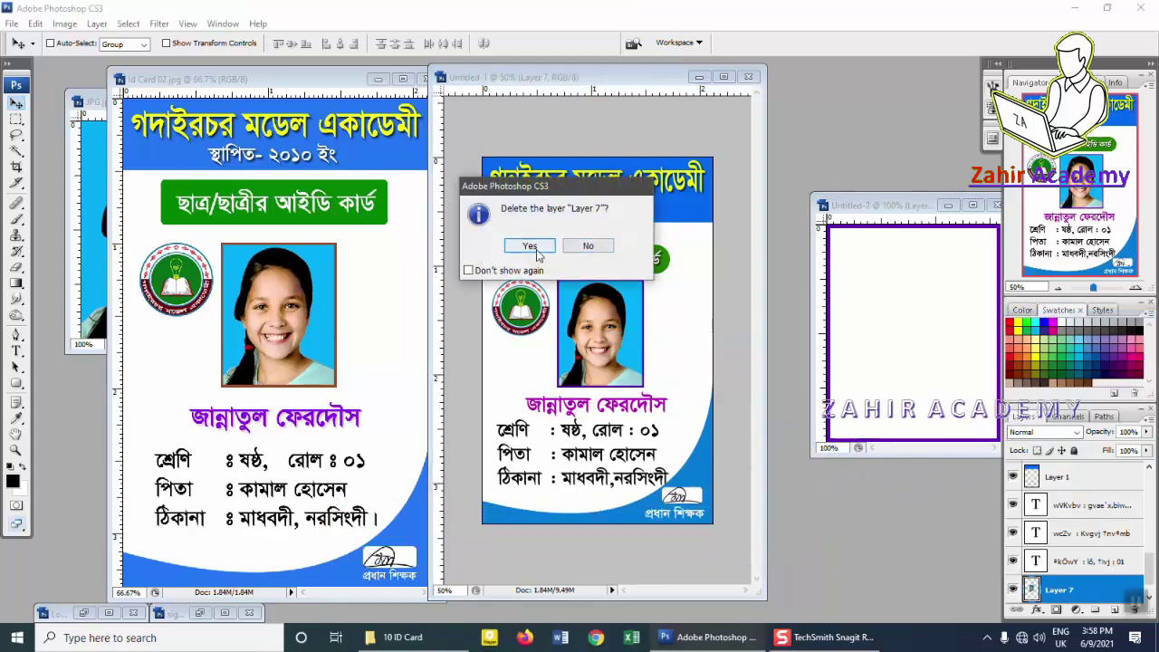
pyautogui.click(530, 245)
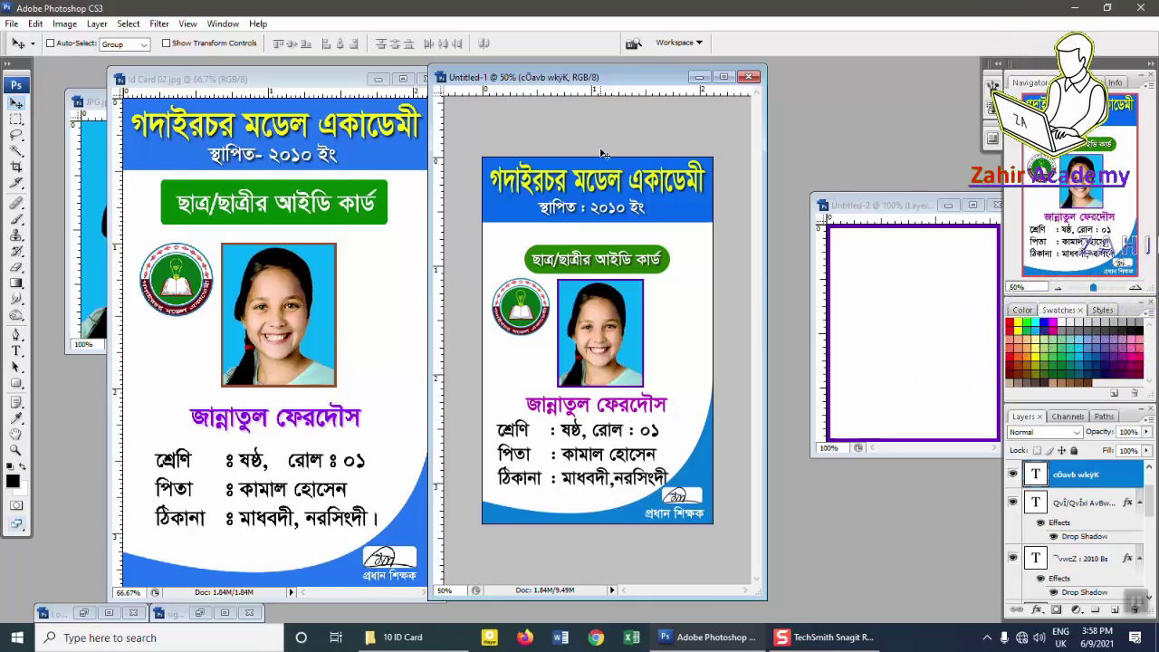
pyautogui.moveTo(602, 83); pyautogui.dragTo(588, 86)
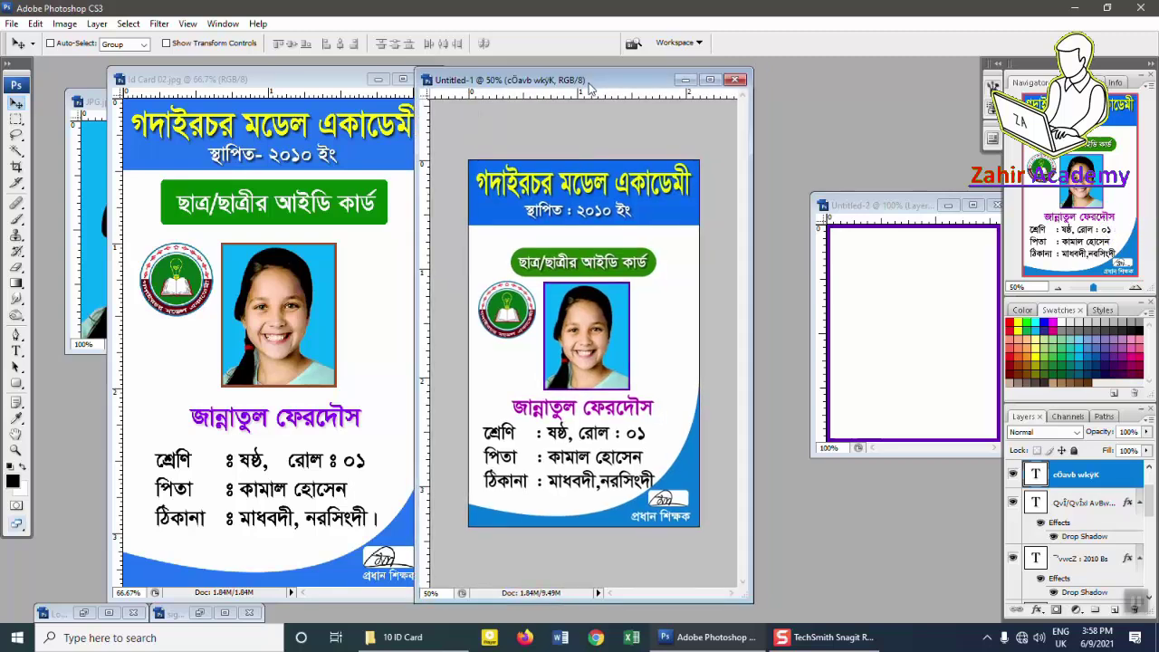
# Step: Flatten the card and choose JPEG as the Save As format
pyautogui.hotkey('ctrl', 'shift', 'e')
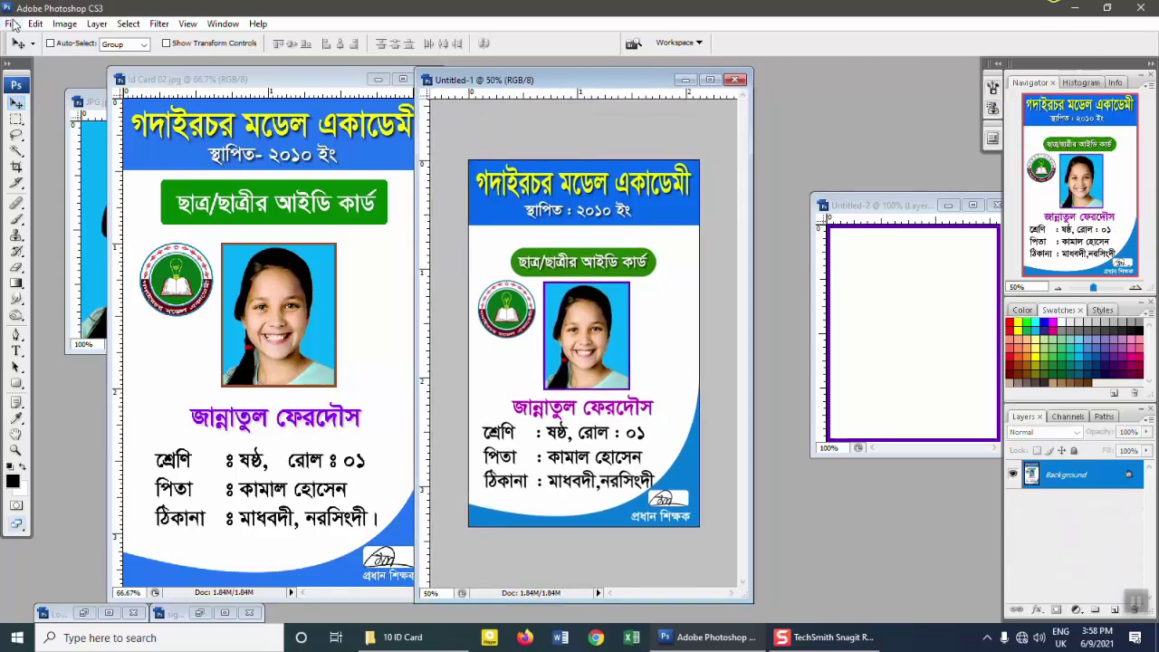
pyautogui.click(11, 24)
pyautogui.click(43, 206)
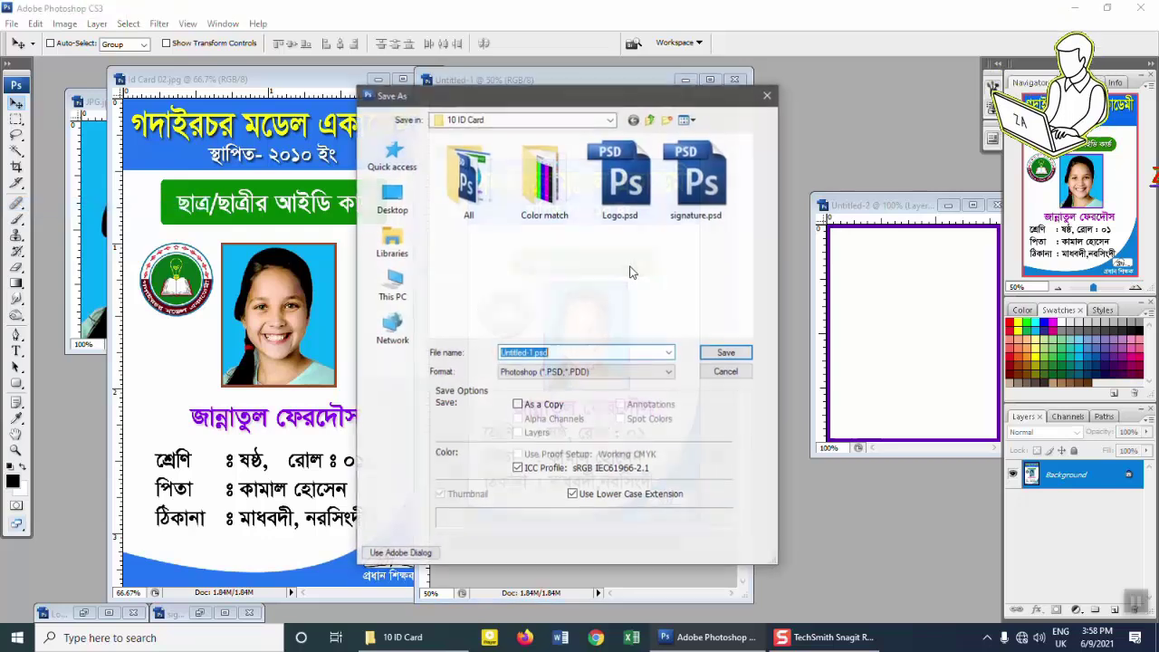
pyautogui.click(575, 372)
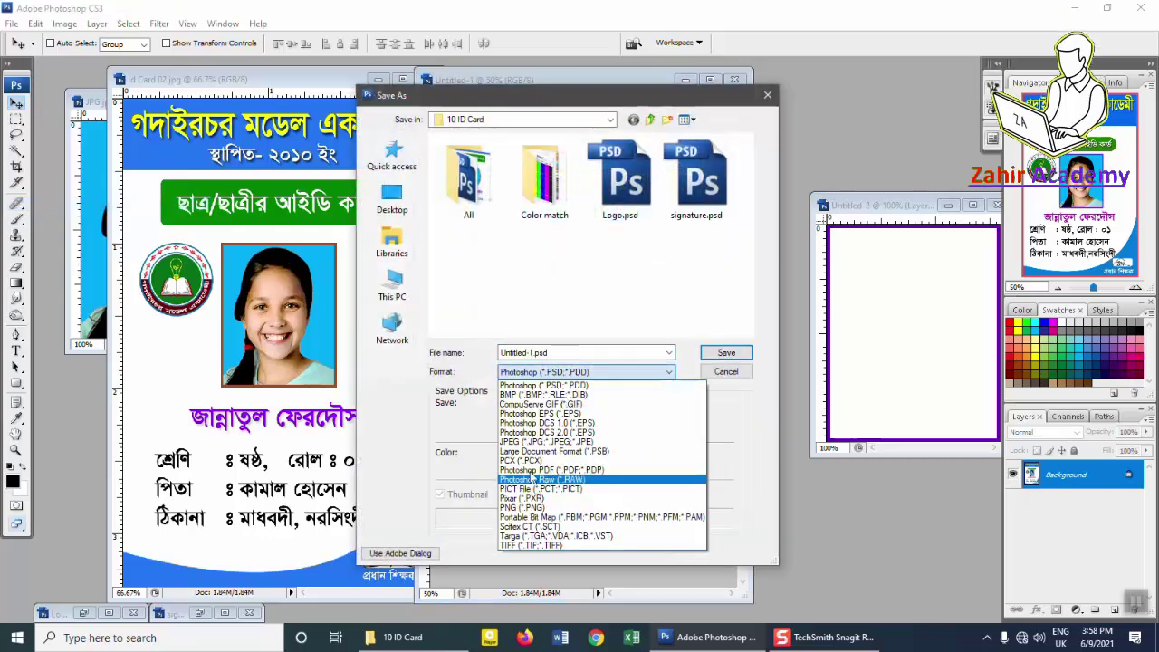
pyautogui.click(543, 474)
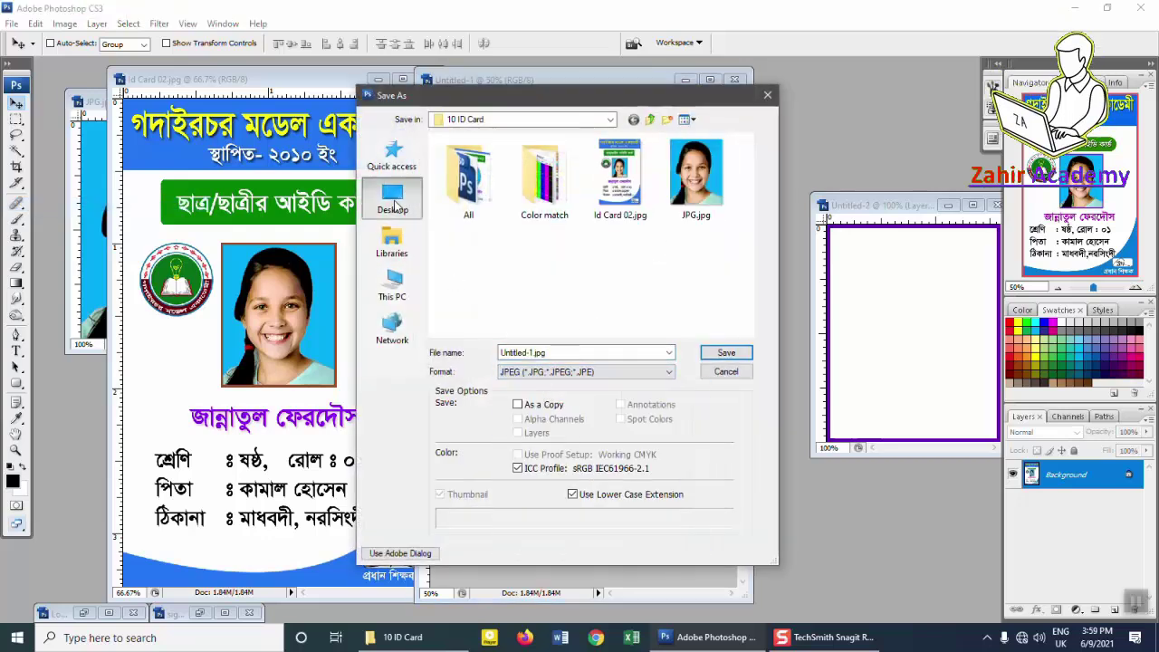
# Step: Save the JPEG to the Desktop under the student's name, accepting the quality options
pyautogui.click(392, 197)
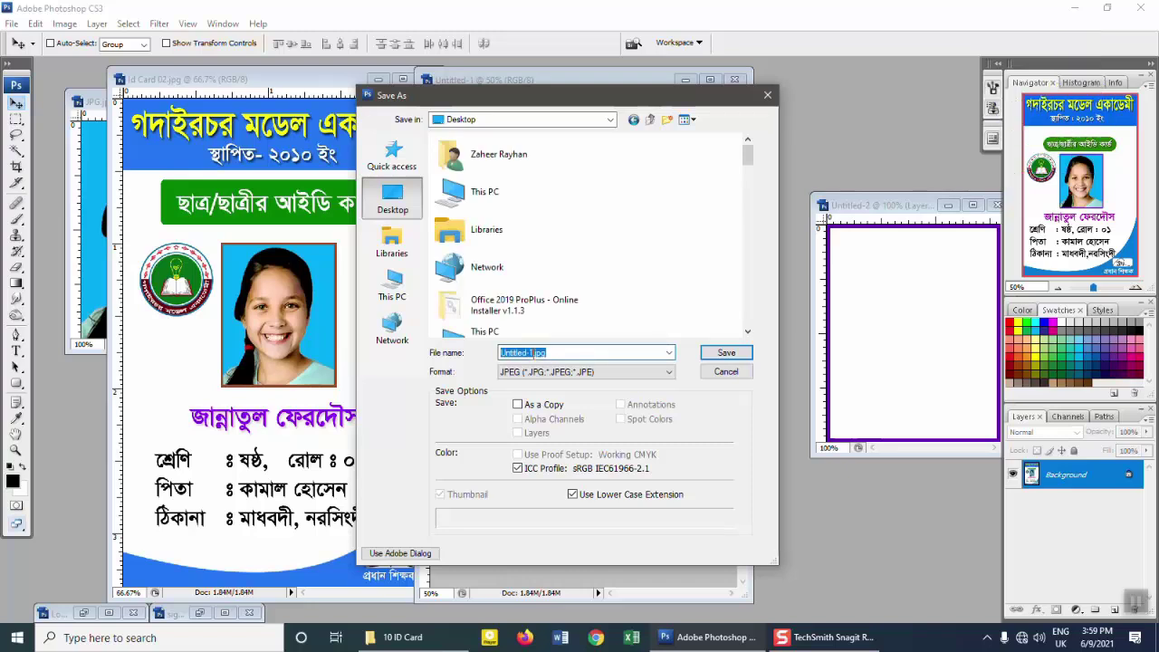
pyautogui.press('BackSpace')
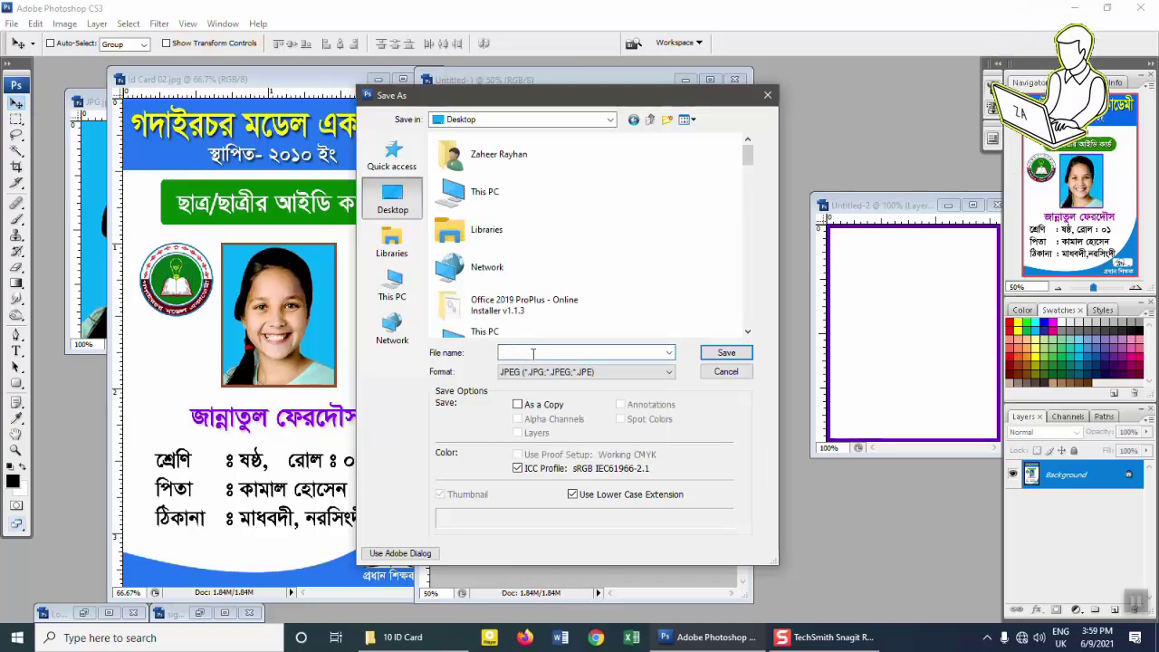
pyautogui.write('ID C')
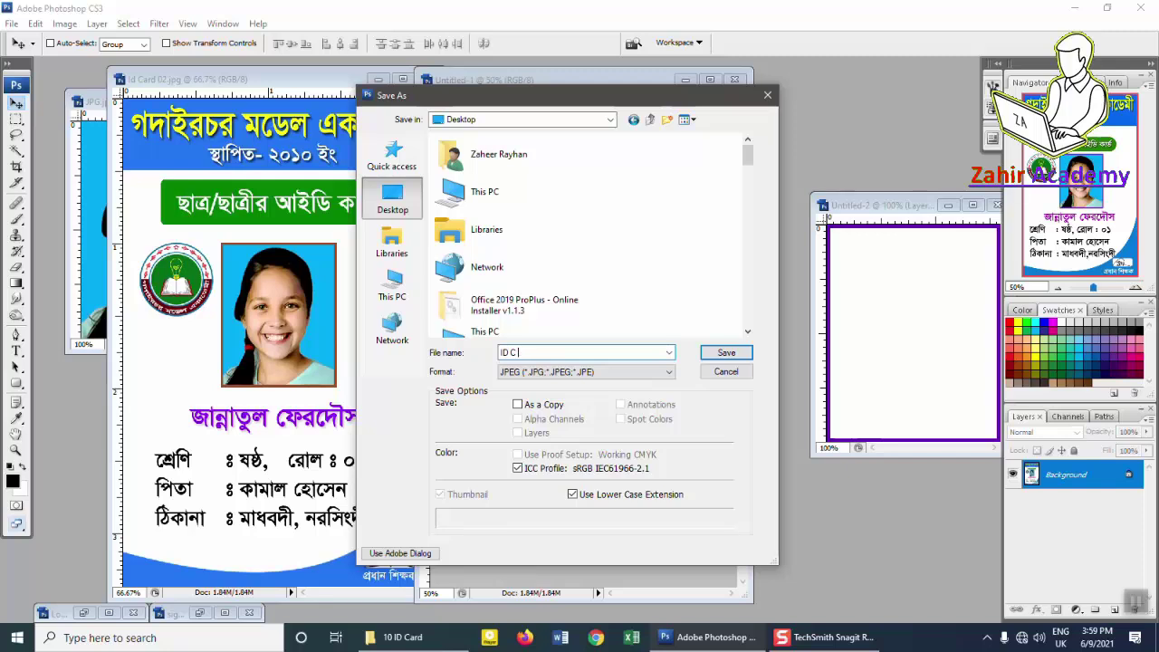
pyautogui.press('BackSpace')
pyautogui.press('BackSpace')
pyautogui.write('natul Fer')
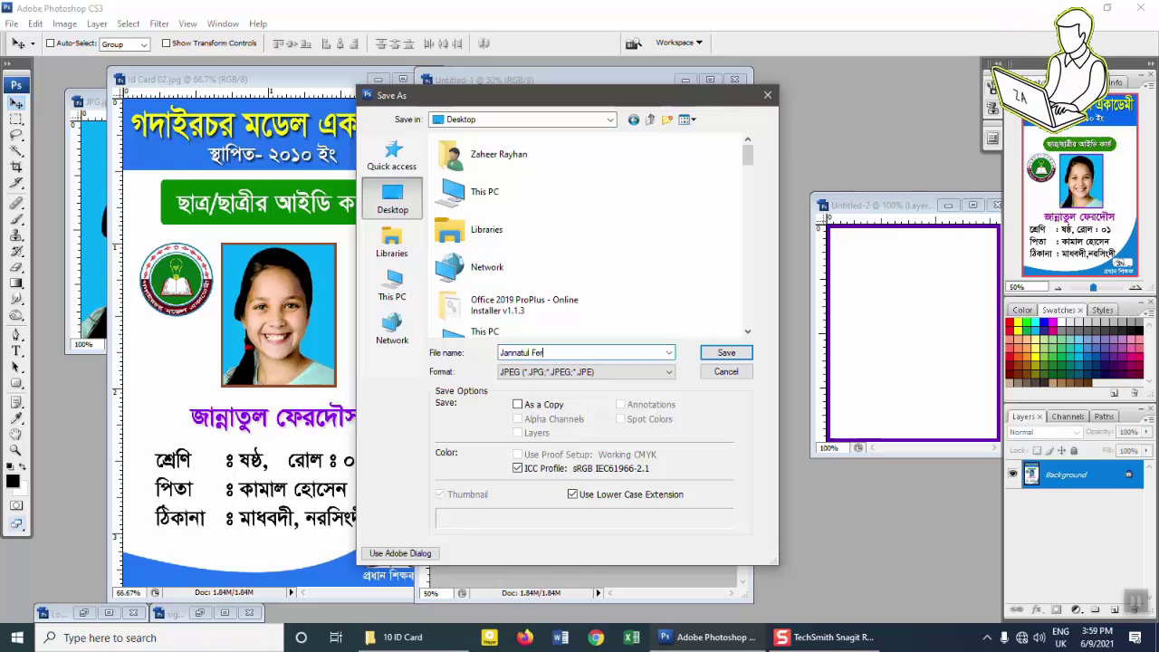
pyautogui.write('dous')
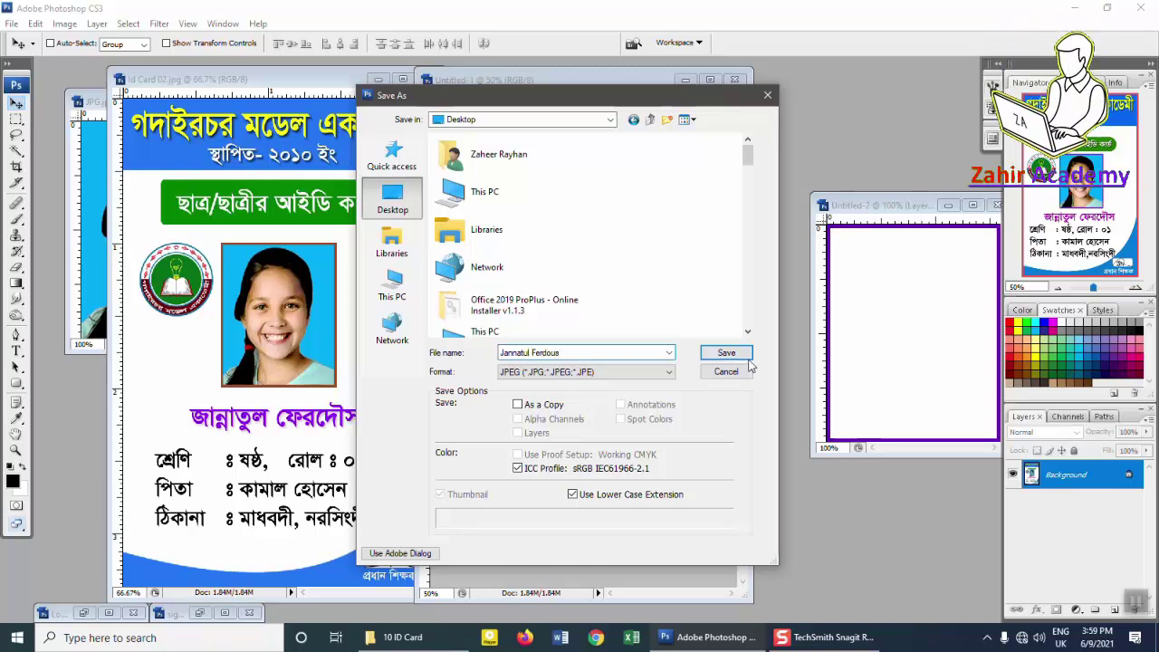
pyautogui.click(741, 355)
pyautogui.click(670, 169)
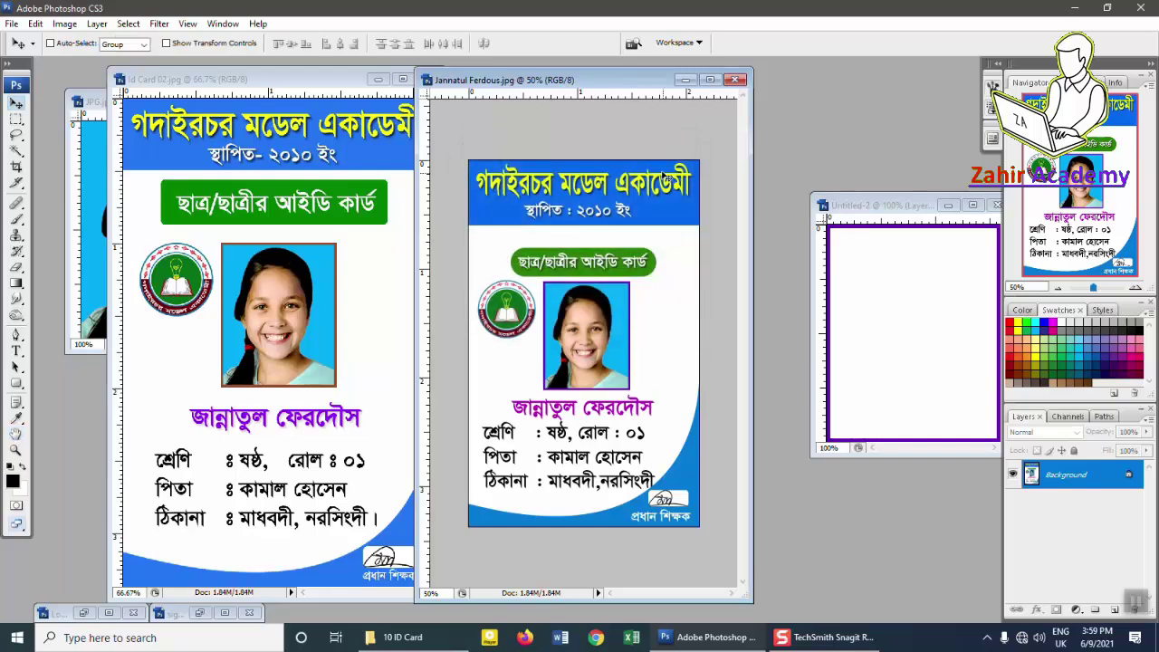
# Step: Minimize Photoshop and open the saved ID card JPEG from the desktop in Photos
pyautogui.click(1076, 7)
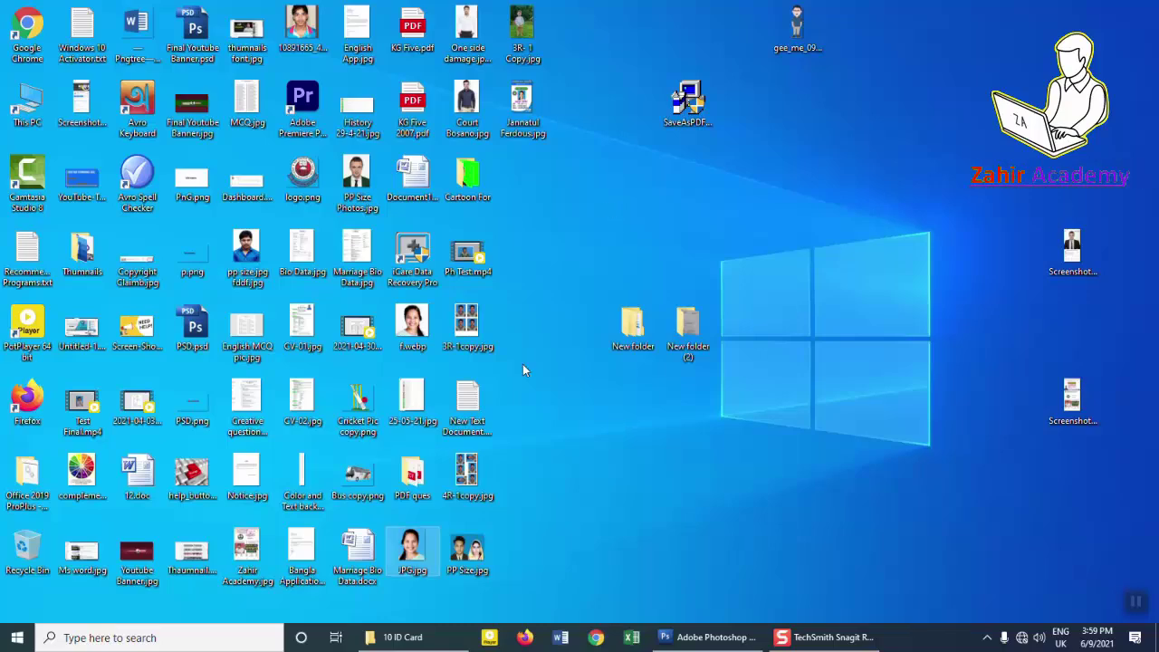
pyautogui.doubleClick(525, 114)
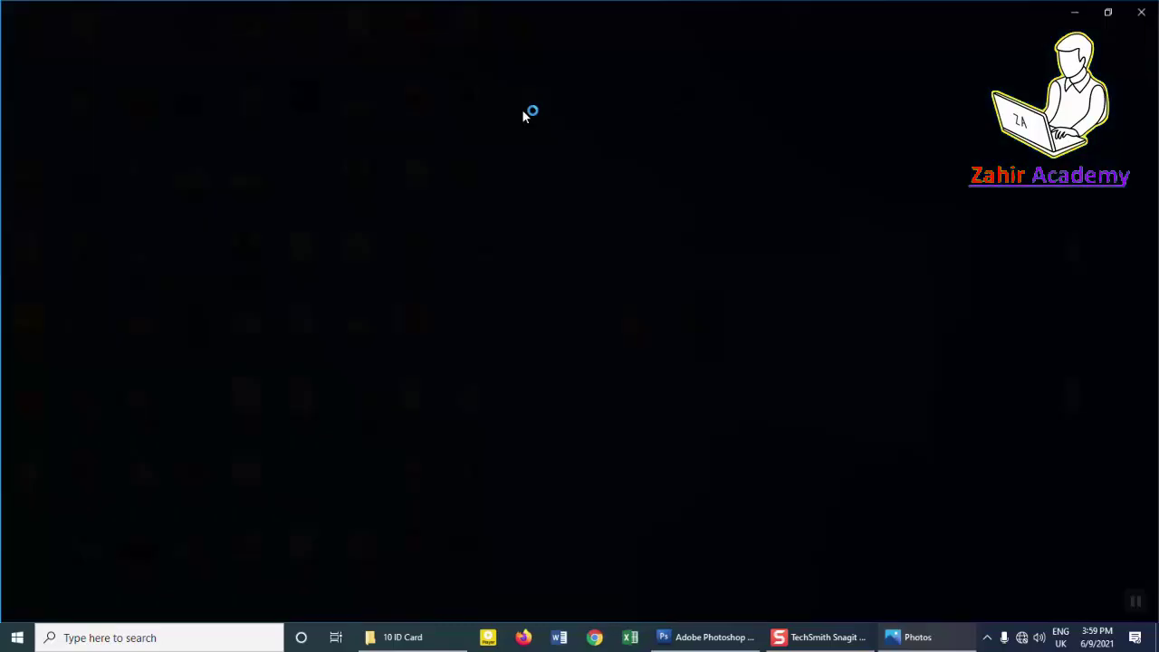